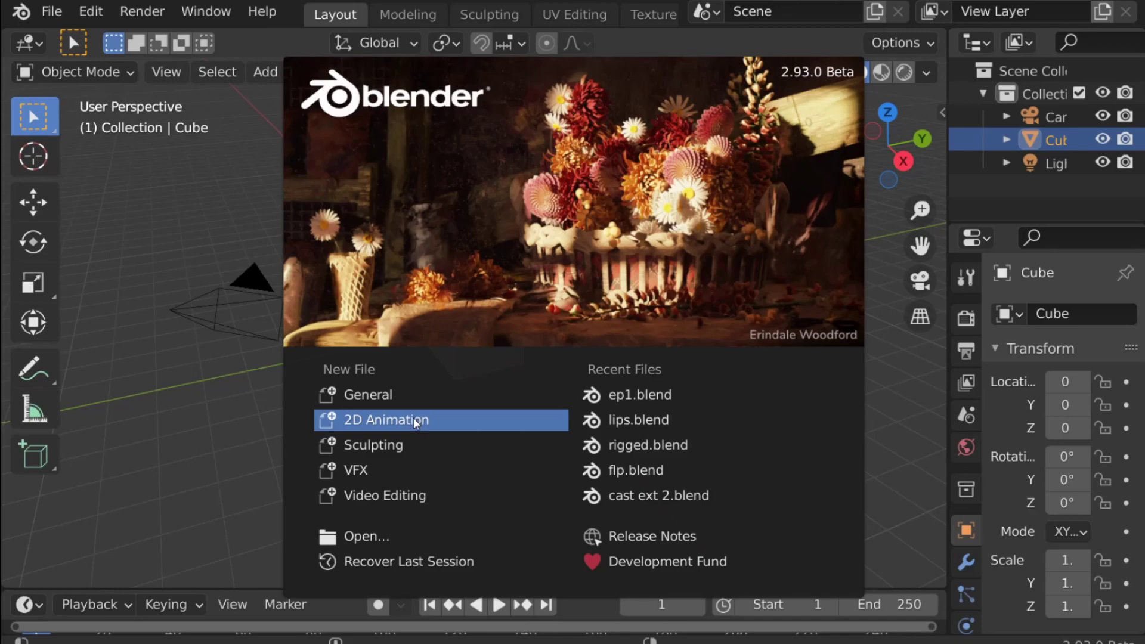
- Create a new 2D Animation file and enlarge the dope sheet area so both Grease Pencil layers can be seen
left_click(416, 420)
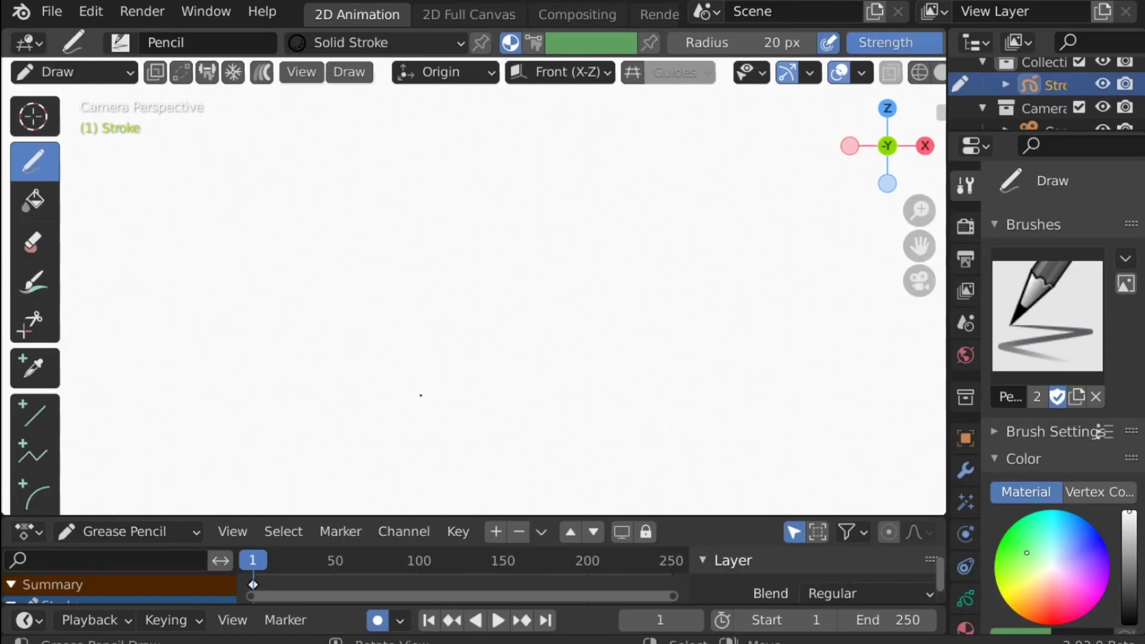
mouse_move(726, 512)
left_mouse_down()
mouse_move(705, 378)
mouse_move(697, 425)
left_mouse_up()
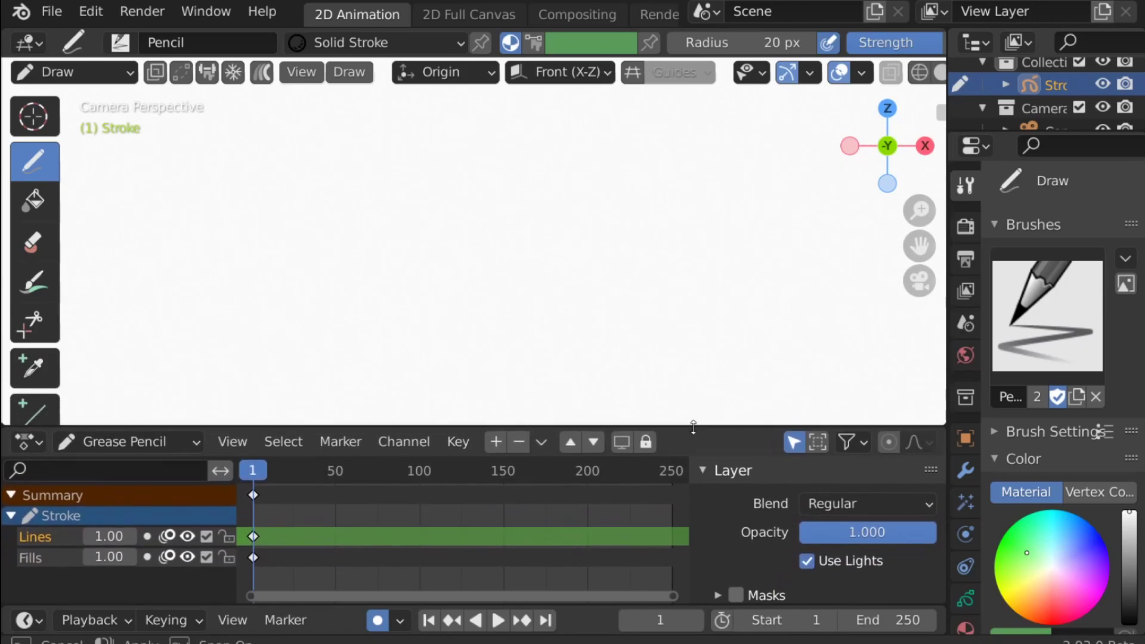
scroll(616, 280, "down", 1)
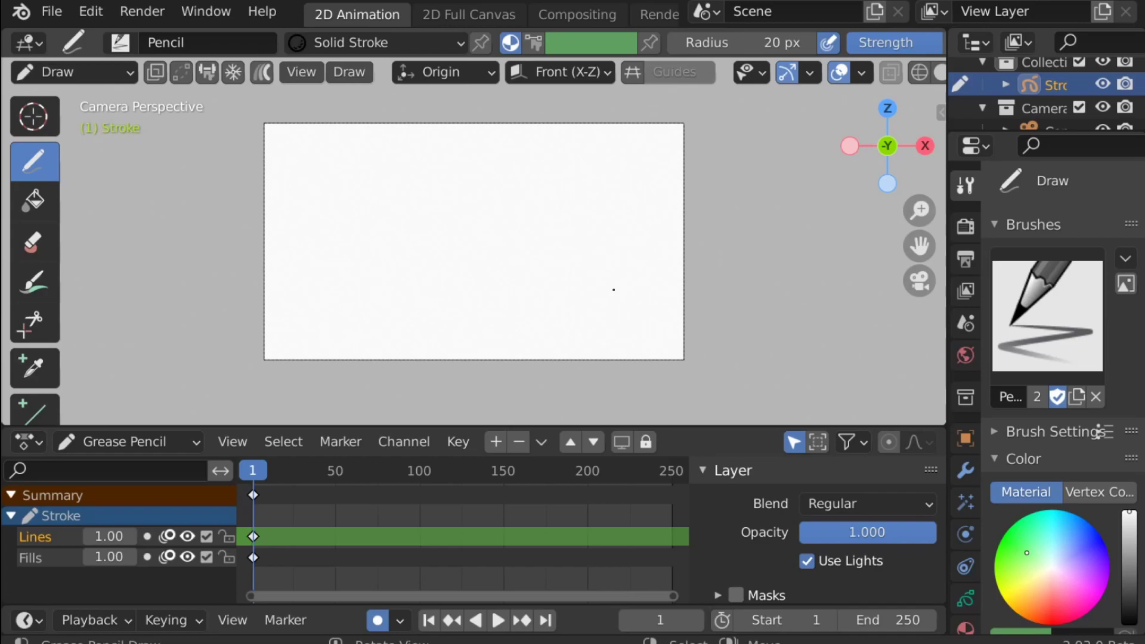
scroll(614, 275, "up", 1)
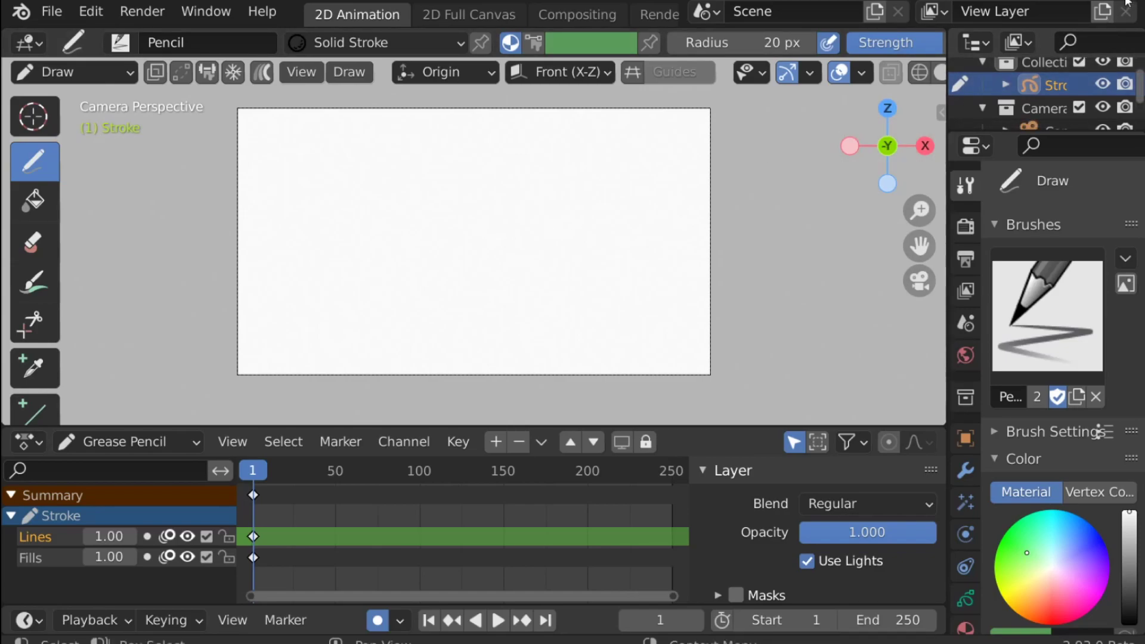
- Switch to the Pen brush, set its stroke post-processing smooth value to 2.000, and increase its iterations and subdivision steps
left_click(1046, 311)
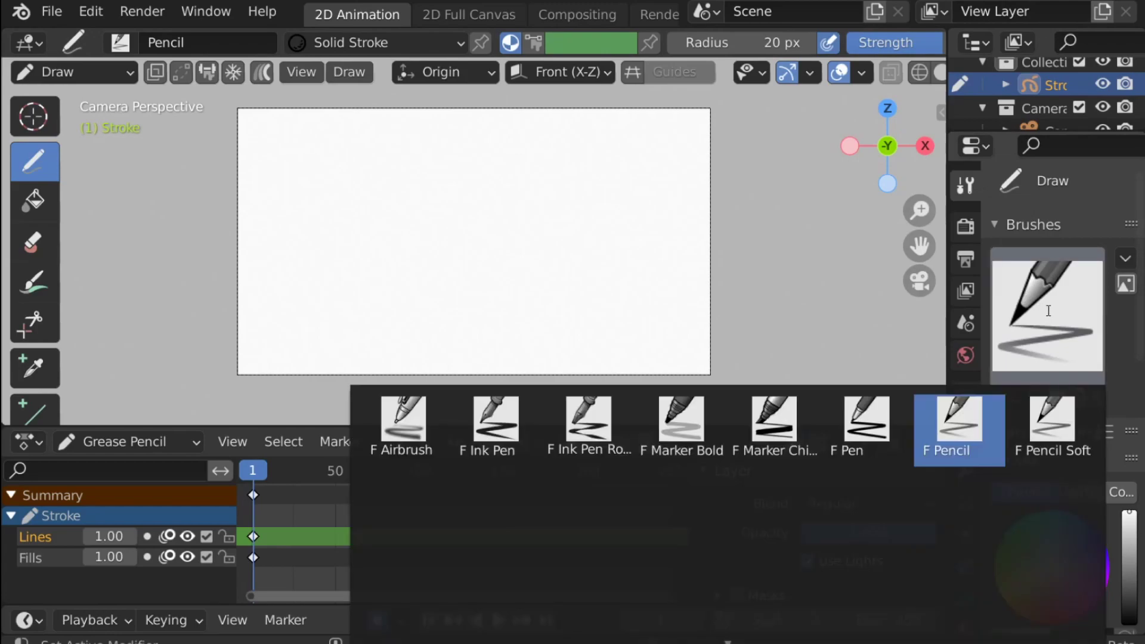
left_click(862, 426)
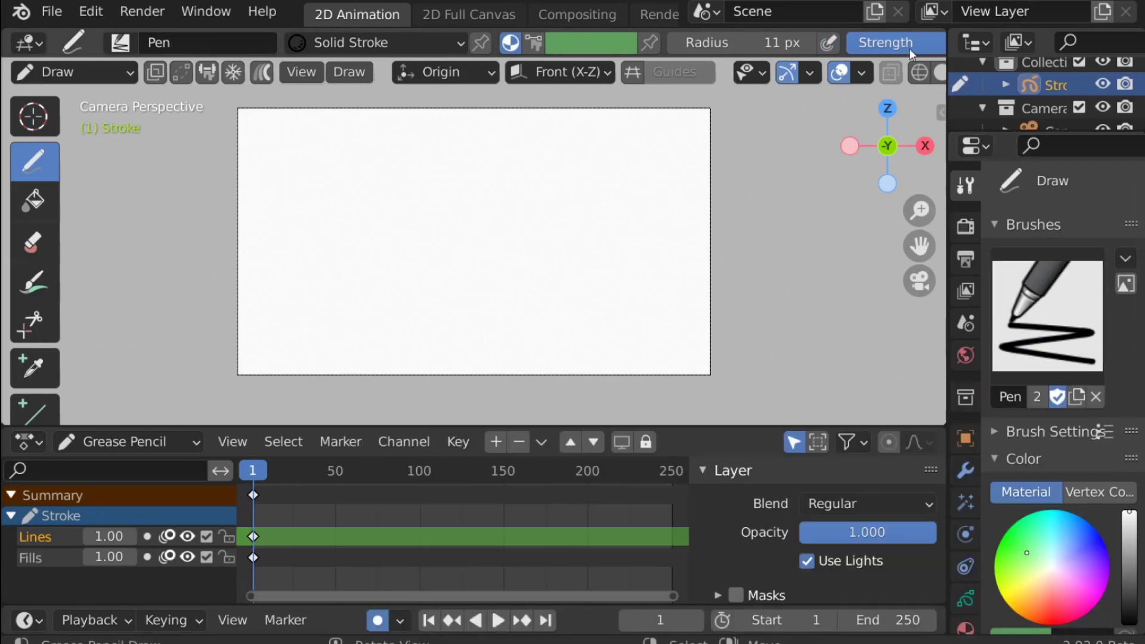
scroll(910, 48, "down", 10)
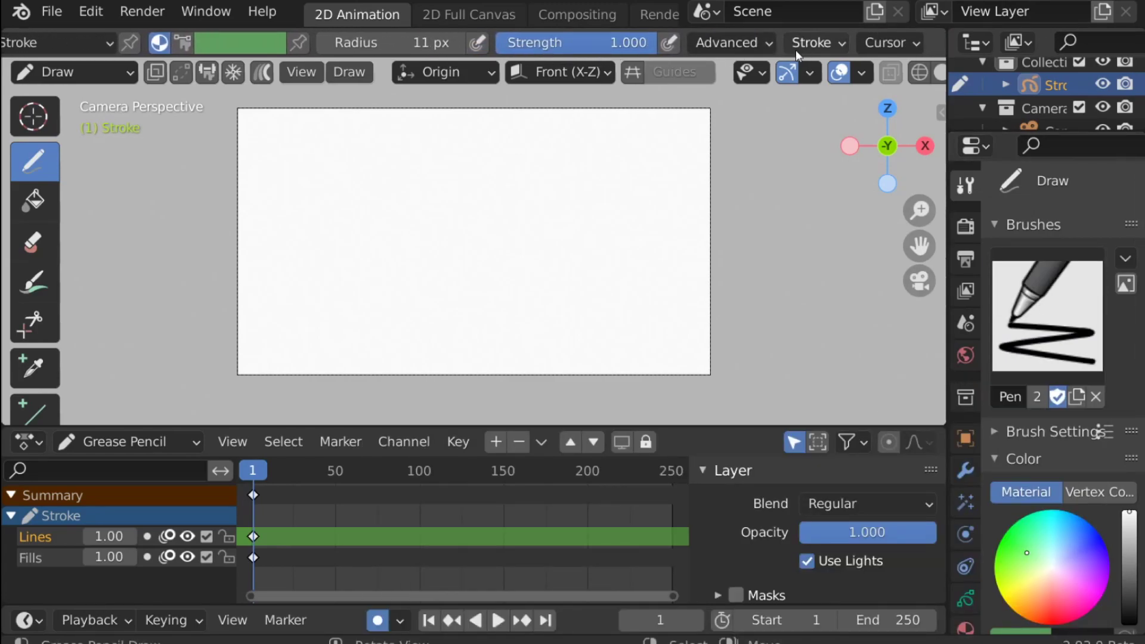
left_click(813, 45)
left_click_drag(883, 138, 936, 138)
left_click(944, 162)
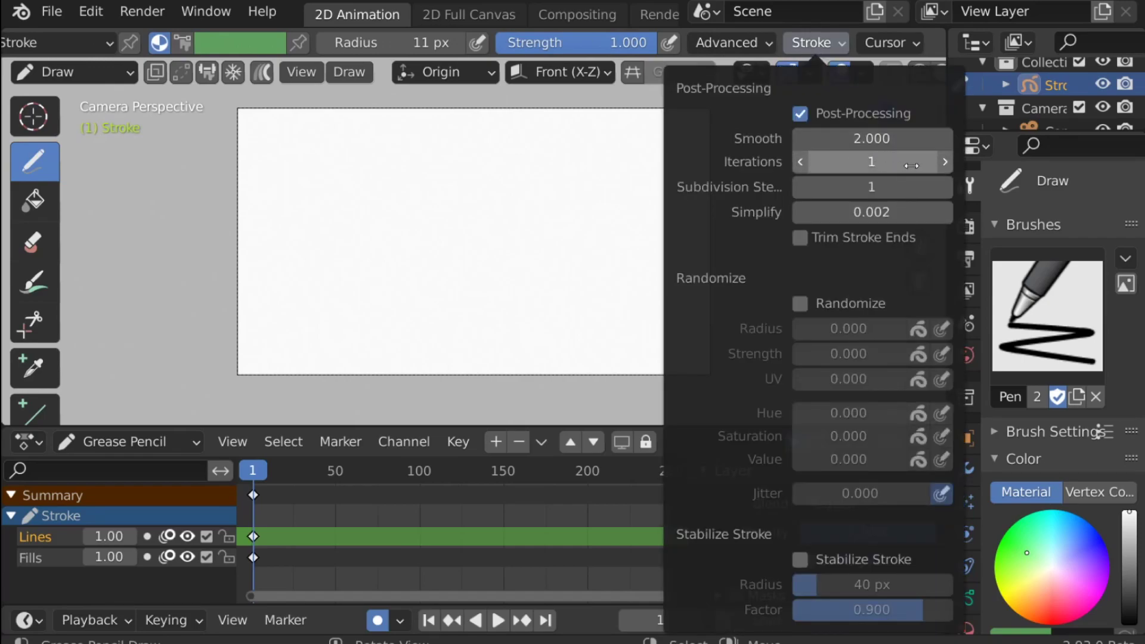
left_click(943, 162)
left_click(943, 187)
left_click(943, 187)
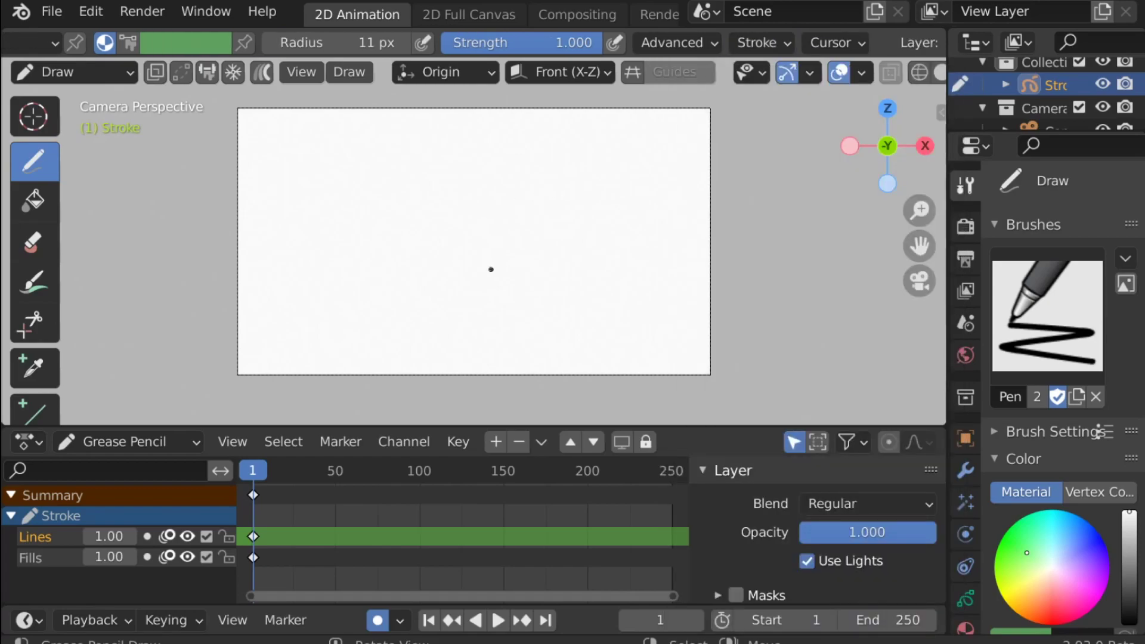
- Show the Stroke object's materials in a widened properties area and add a slot with a new material
scroll(972, 441, "down", 1)
scroll(972, 428, "down", 1)
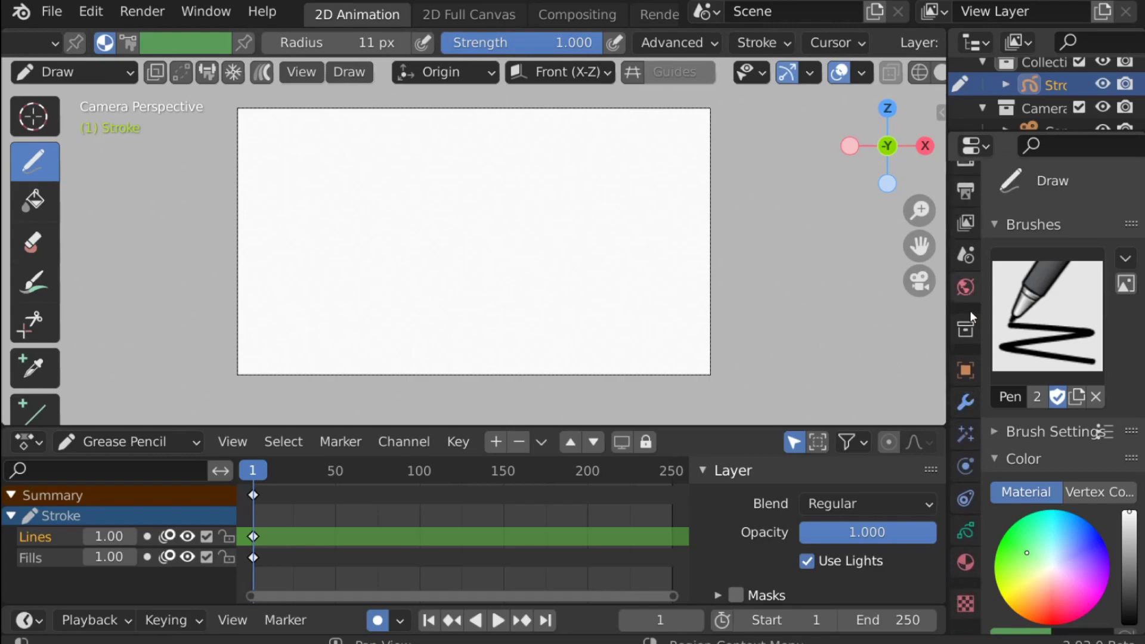
left_click(973, 560)
left_click_drag(947, 334, 844, 334)
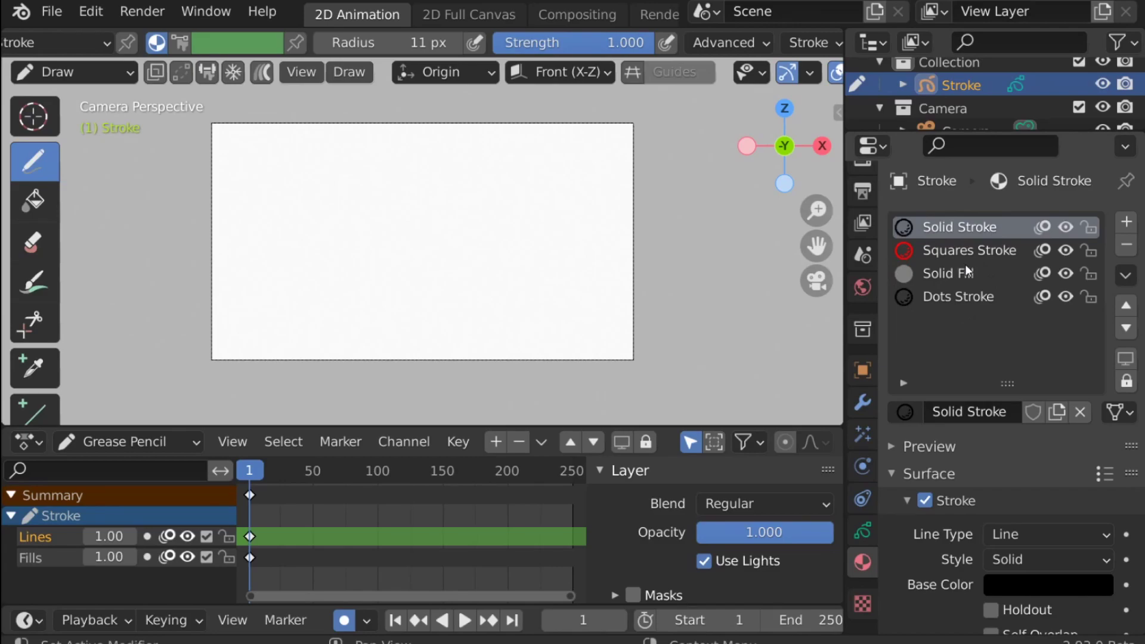
left_click(1124, 225)
left_click(1003, 411)
- Set the new material's solid fill base color to turquoise, then draw a short test stroke on the canvas and undo it
middle_click_drag(1001, 411, 1012, 233)
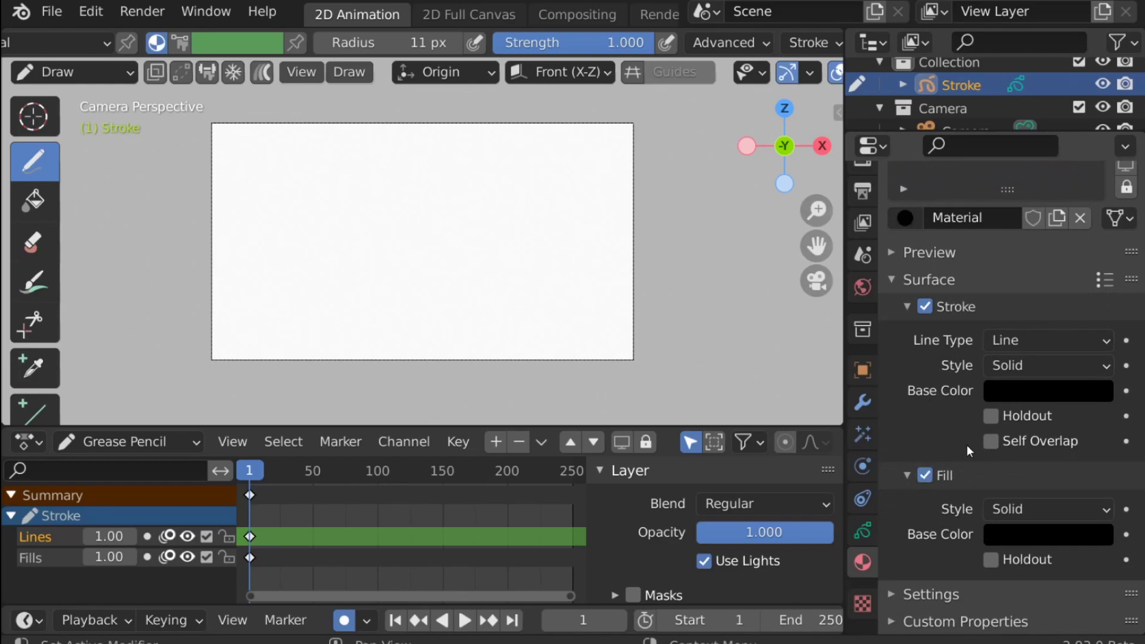
left_click(1046, 528)
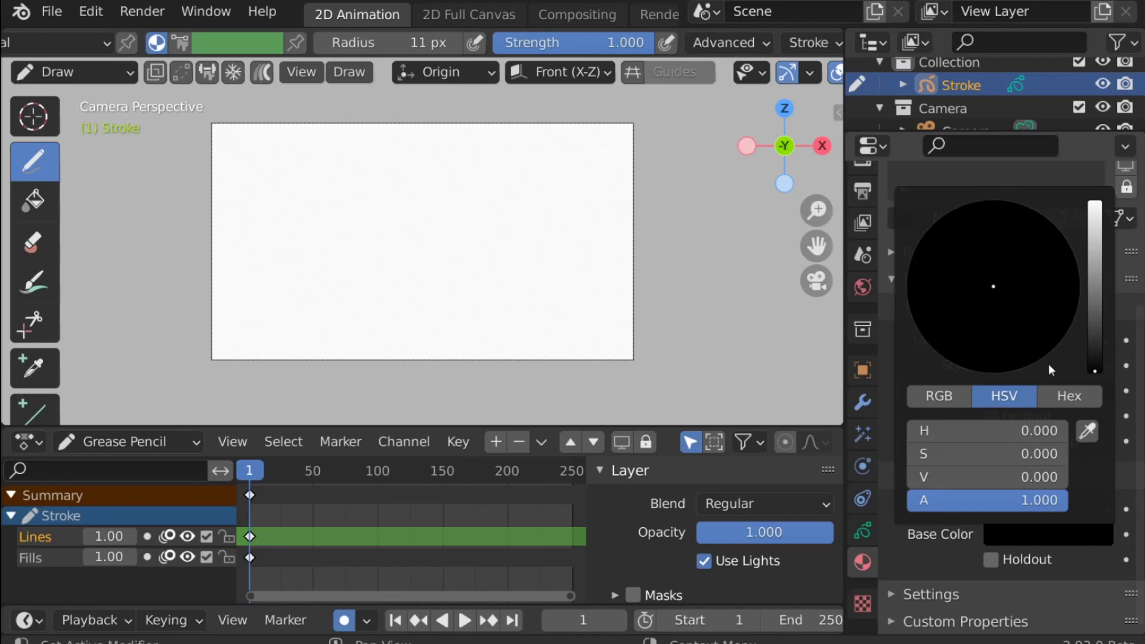
left_click_drag(1099, 303, 1004, 269)
left_click(966, 298)
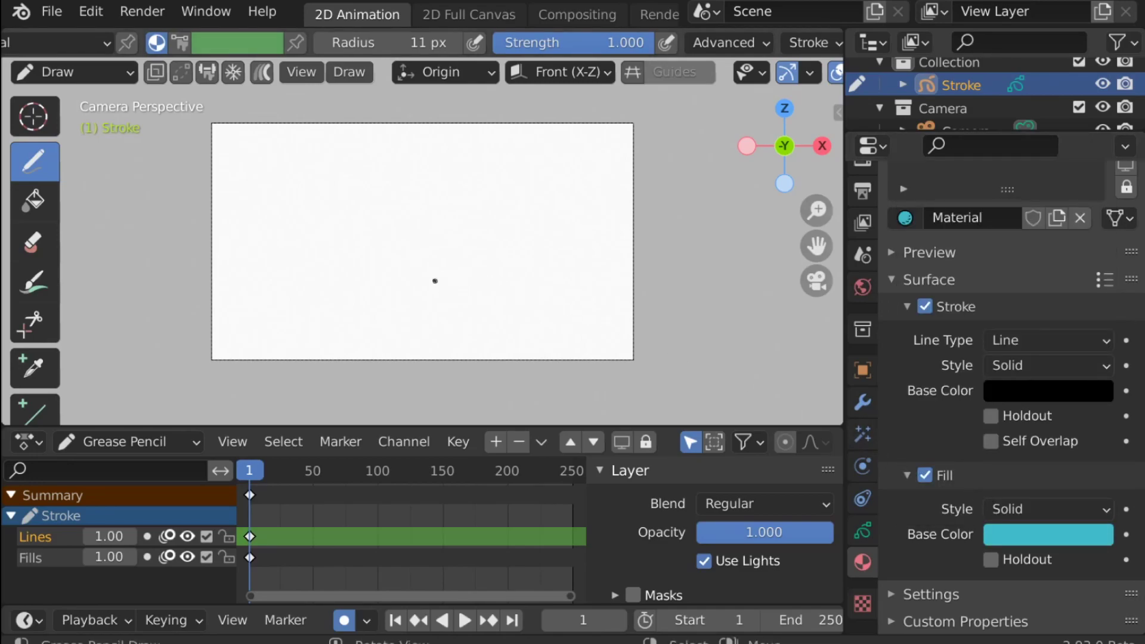
mouse_move(354, 206)
left_mouse_down()
mouse_move(380, 259)
mouse_move(444, 260)
mouse_move(430, 195)
mouse_move(382, 166)
mouse_move(373, 202)
left_mouse_up()
key("ctrl+z")
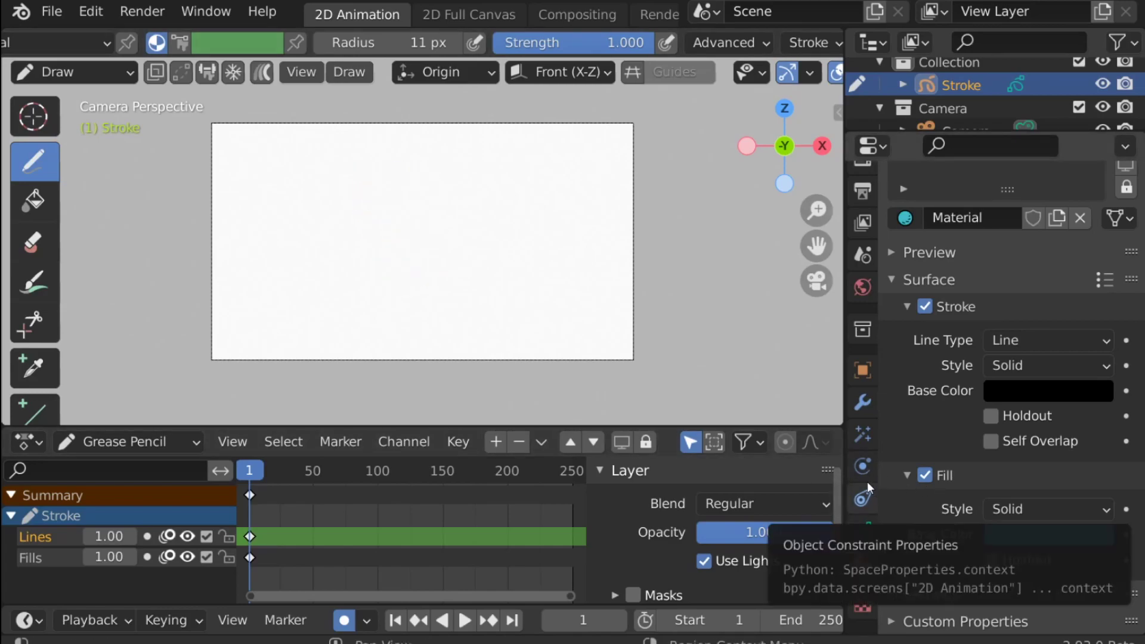
- Add another material slot holding an independent copy of the turquoise material and rename the copy as Orange
middle_click_drag(1060, 288, 1060, 449)
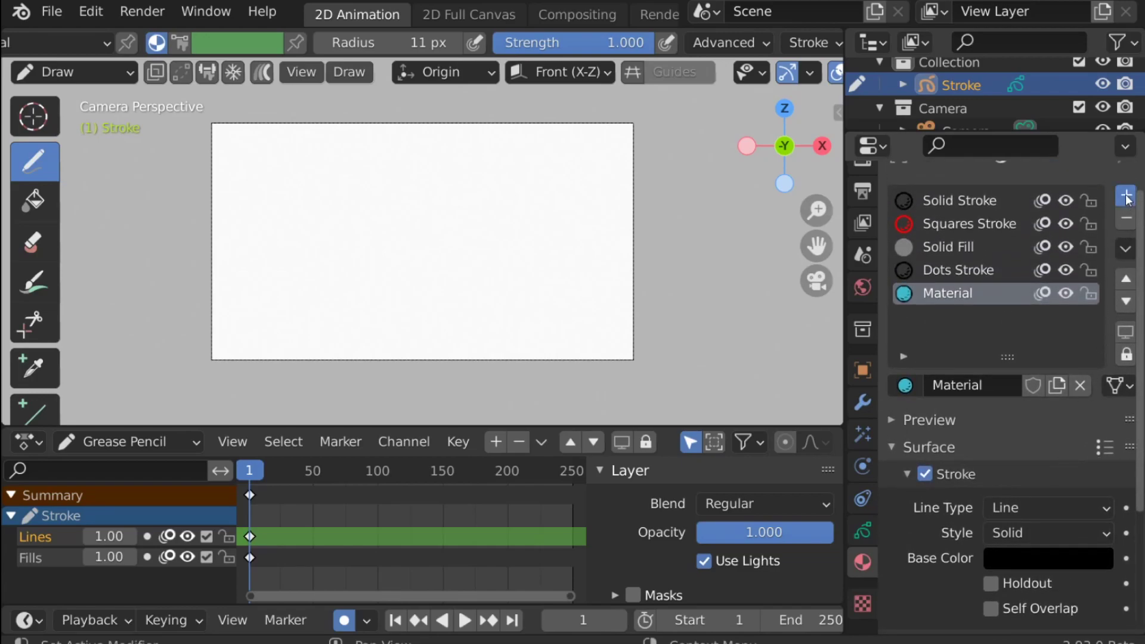
left_click(1126, 192)
left_click(904, 412)
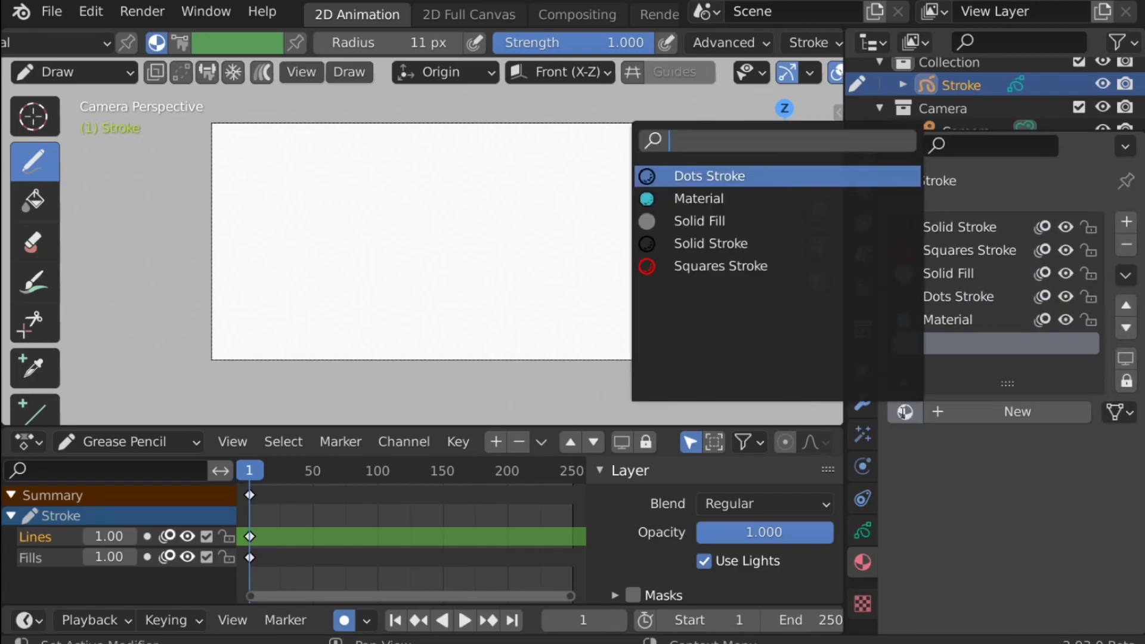
left_click(729, 198)
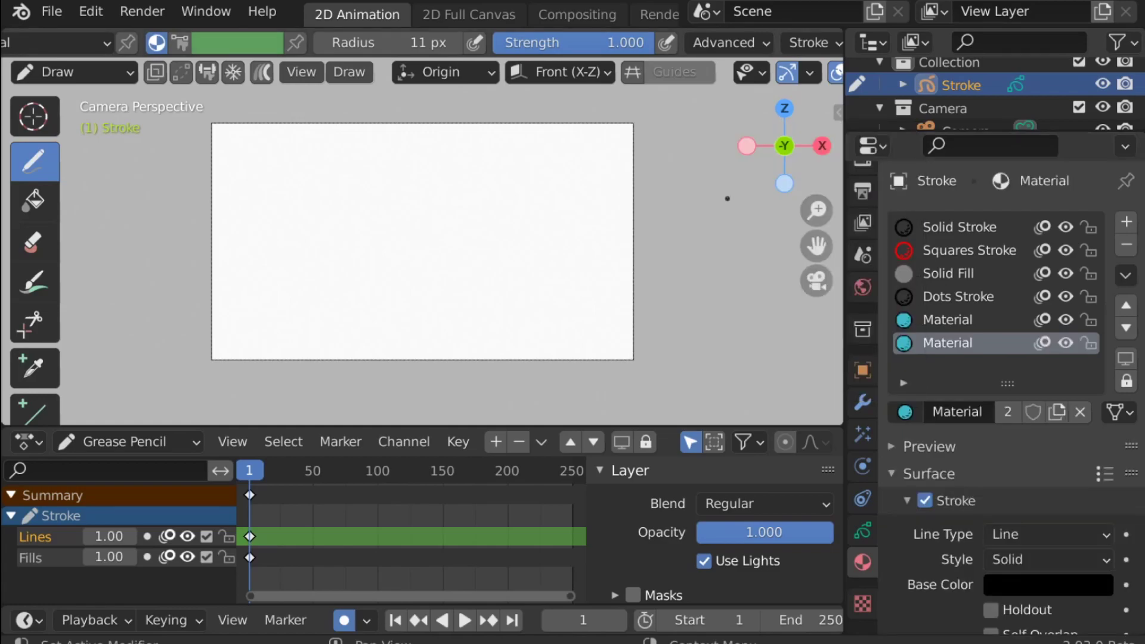
left_click(1005, 416)
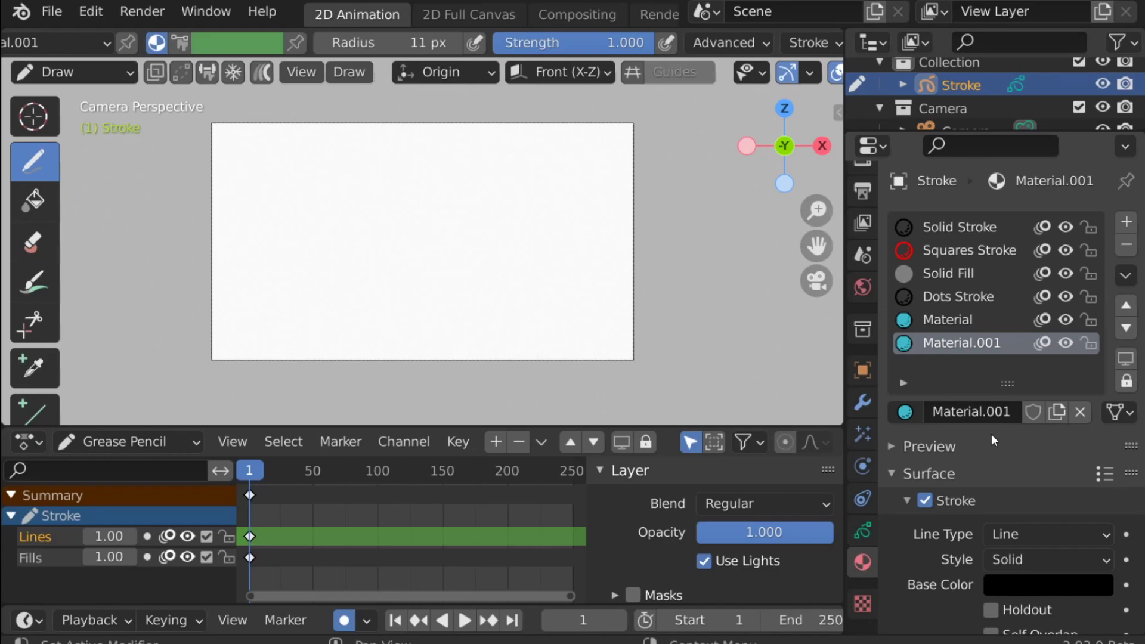
left_click(967, 410)
type("Orange")
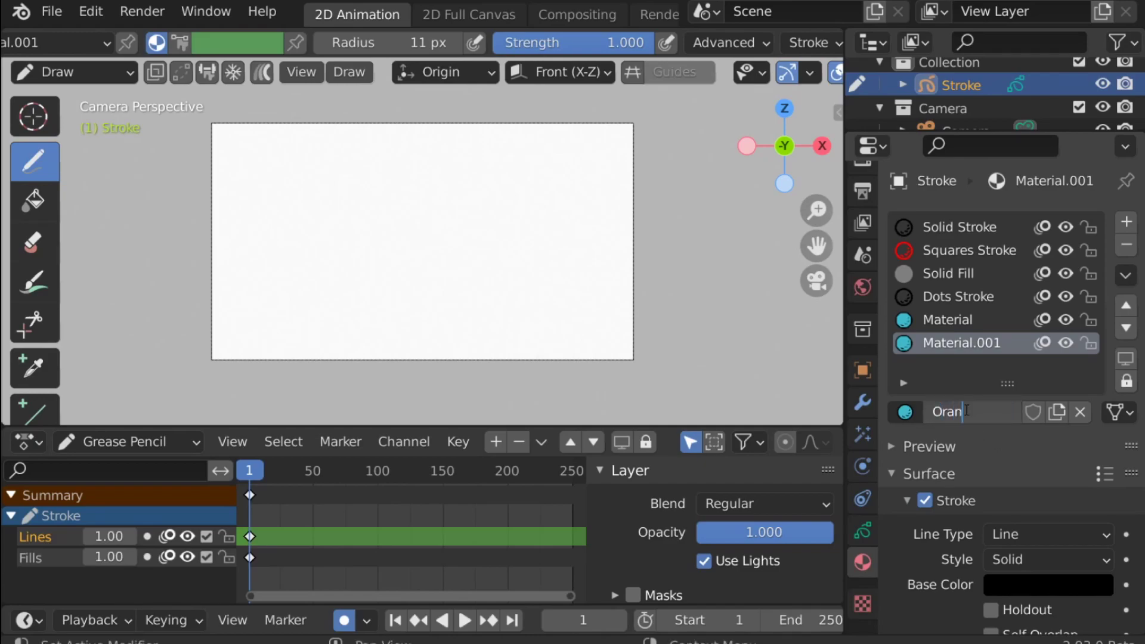
key("Return")
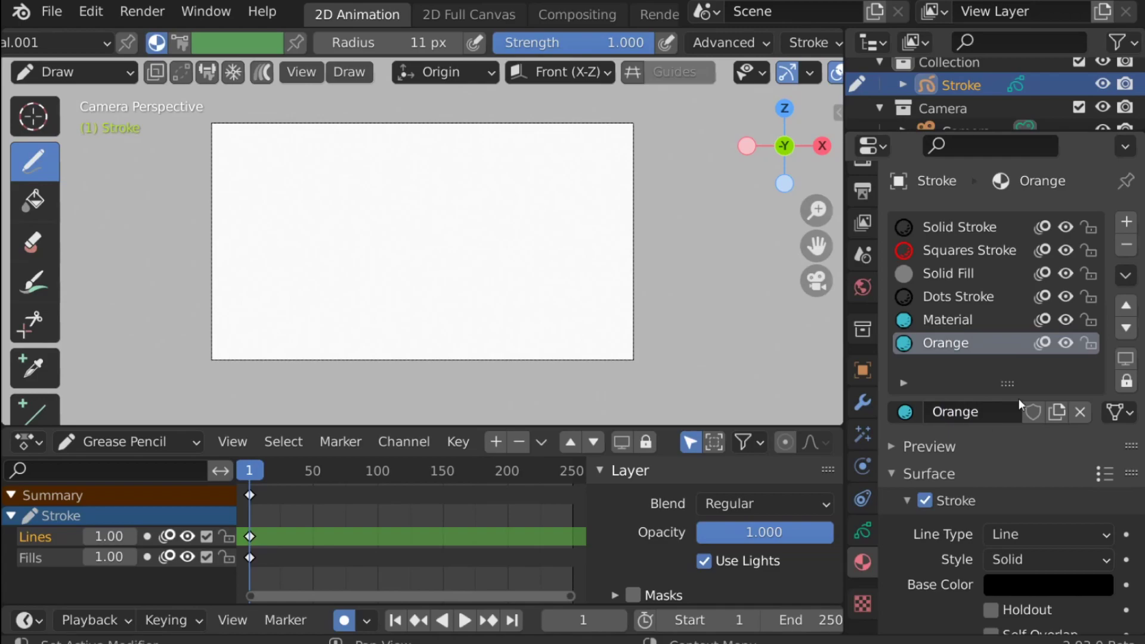
- Set the Orange material's fill base color to orange
scroll(1005, 406, "down", 3)
scroll(1007, 406, "down", 5)
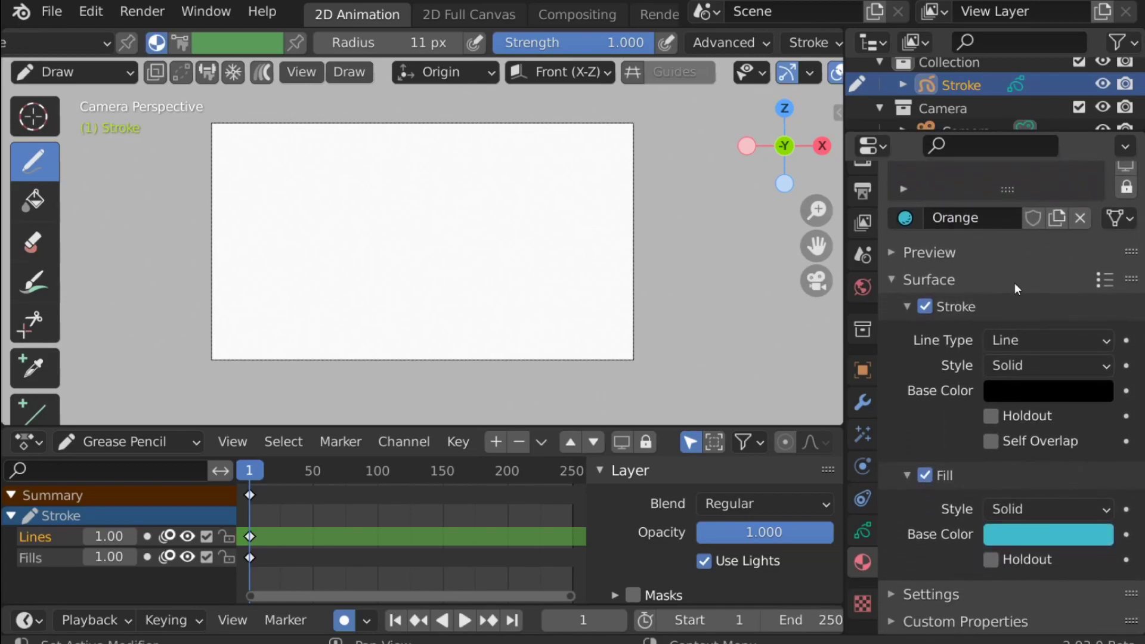
left_click(1045, 534)
left_click_drag(1017, 354, 982, 331)
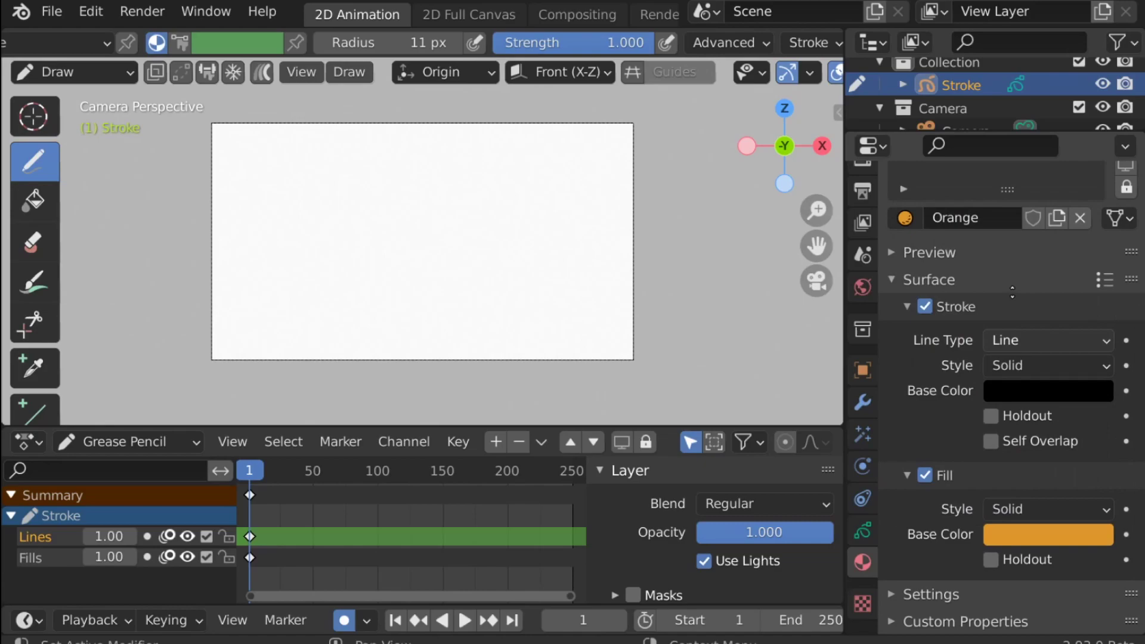
- Rename the turquoise material as Blue
scroll(1007, 447, "up", 6)
left_click(963, 294)
double_click(972, 384)
type("Blue")
key("Return")
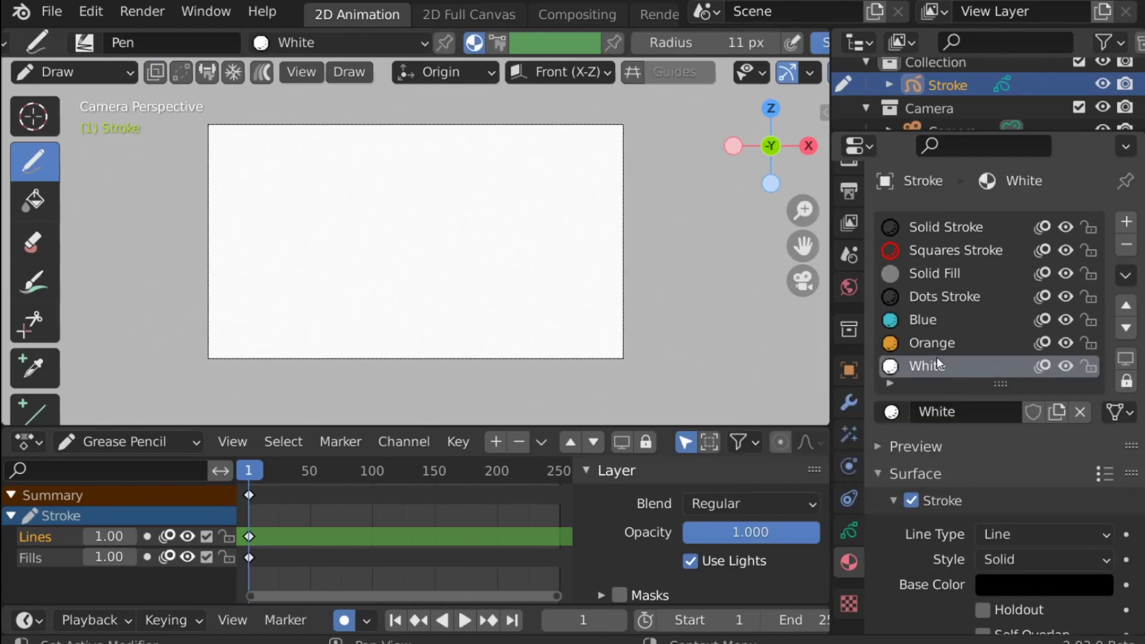
- Narrow the properties area to enlarge the canvas and make Blue the active drawing material
left_click_drag(830, 354, 981, 354)
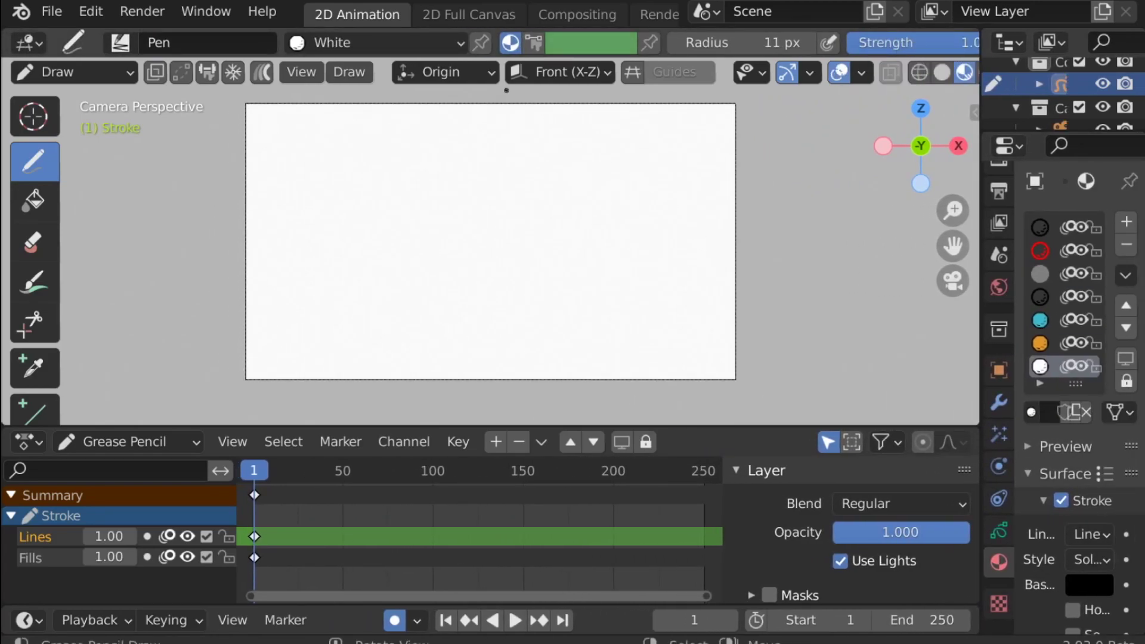
left_click(434, 45)
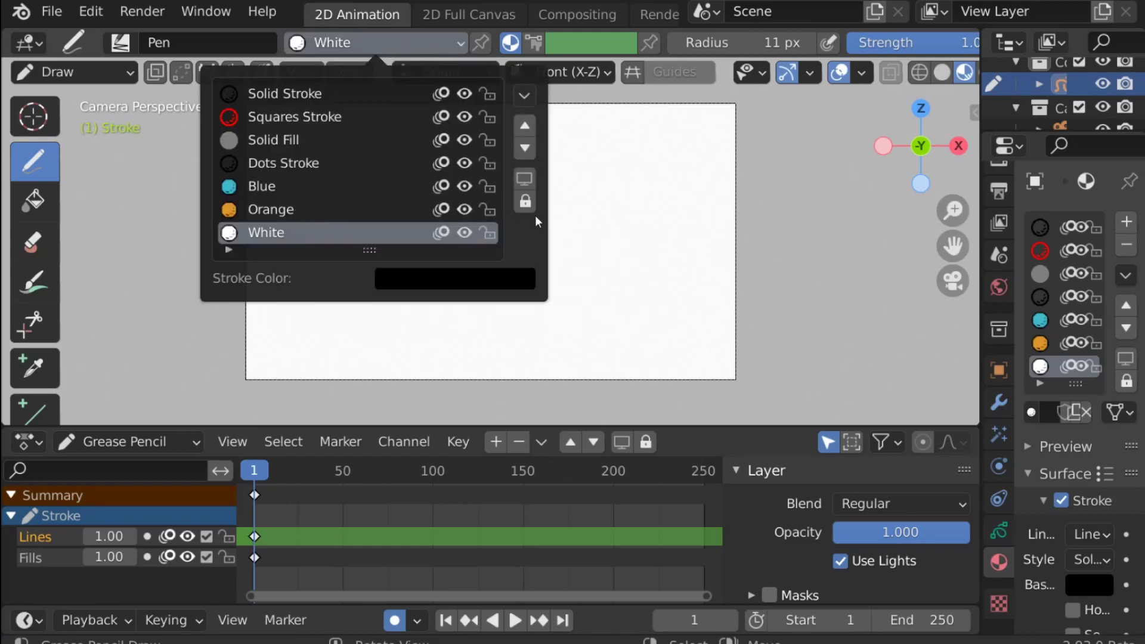
key("u")
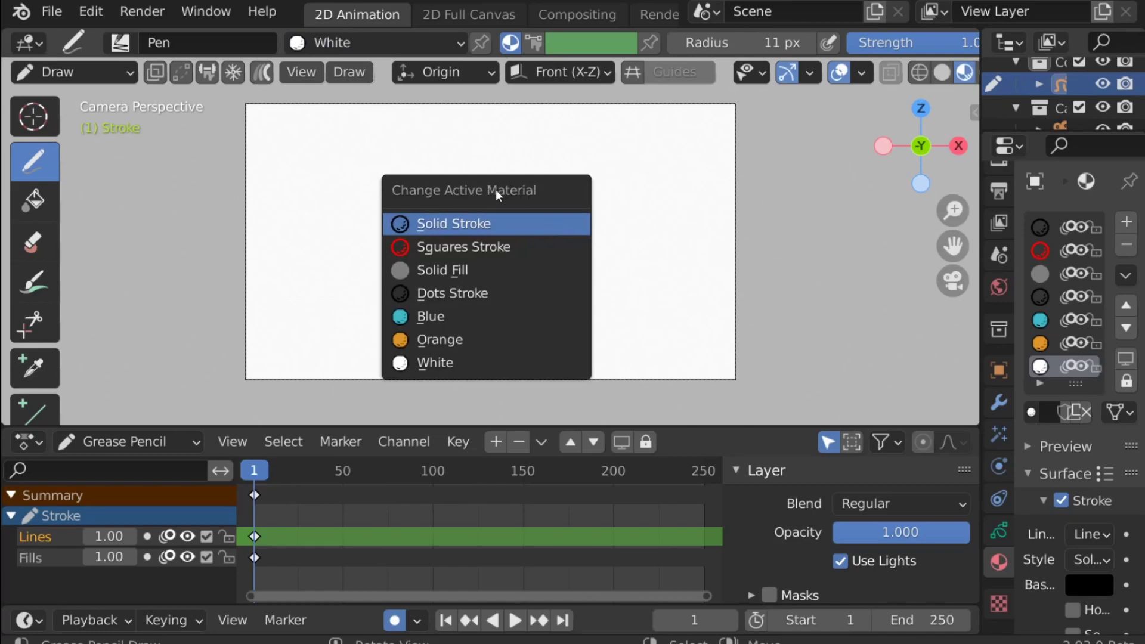
left_click(481, 316)
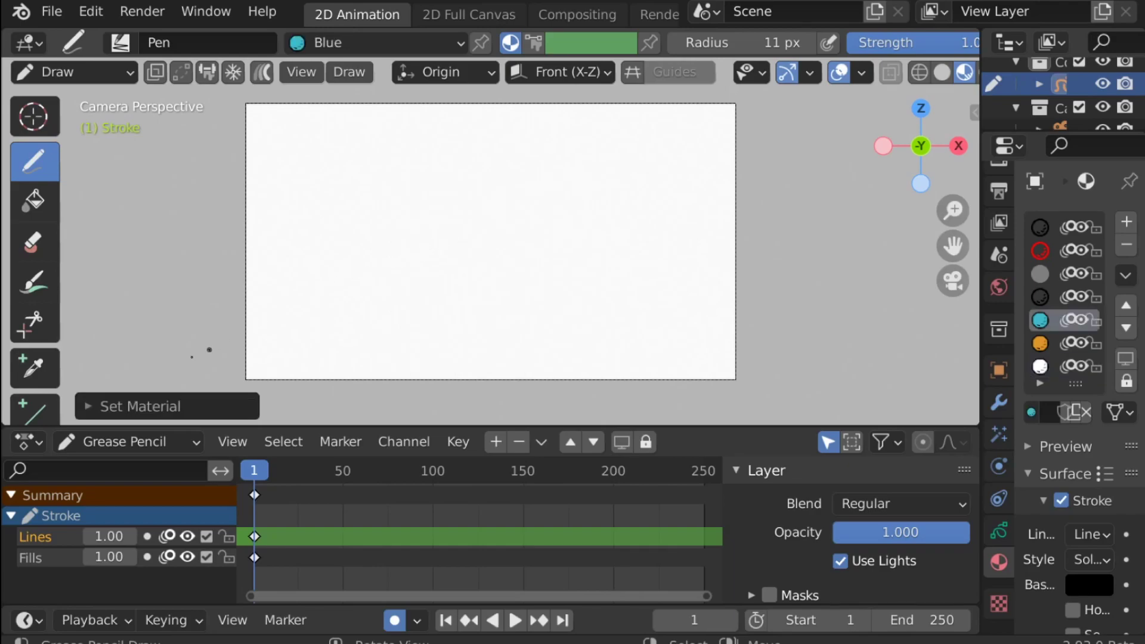
- Rename the Lines layer as Bird and the Fills layer as Wings
double_click(38, 541)
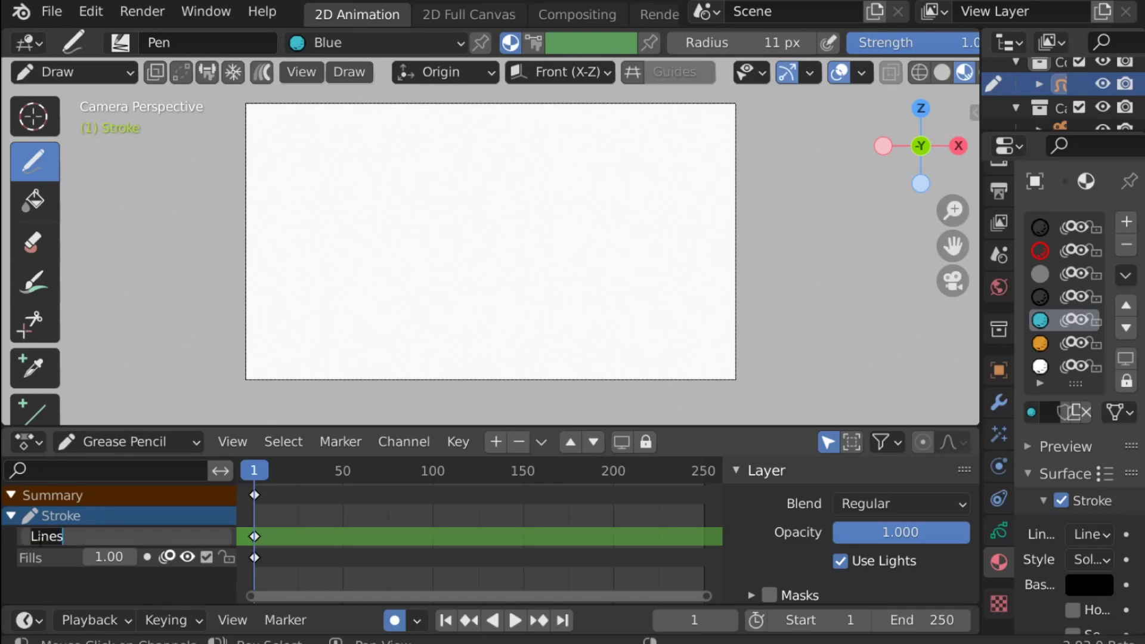
type("Bird")
key("Return")
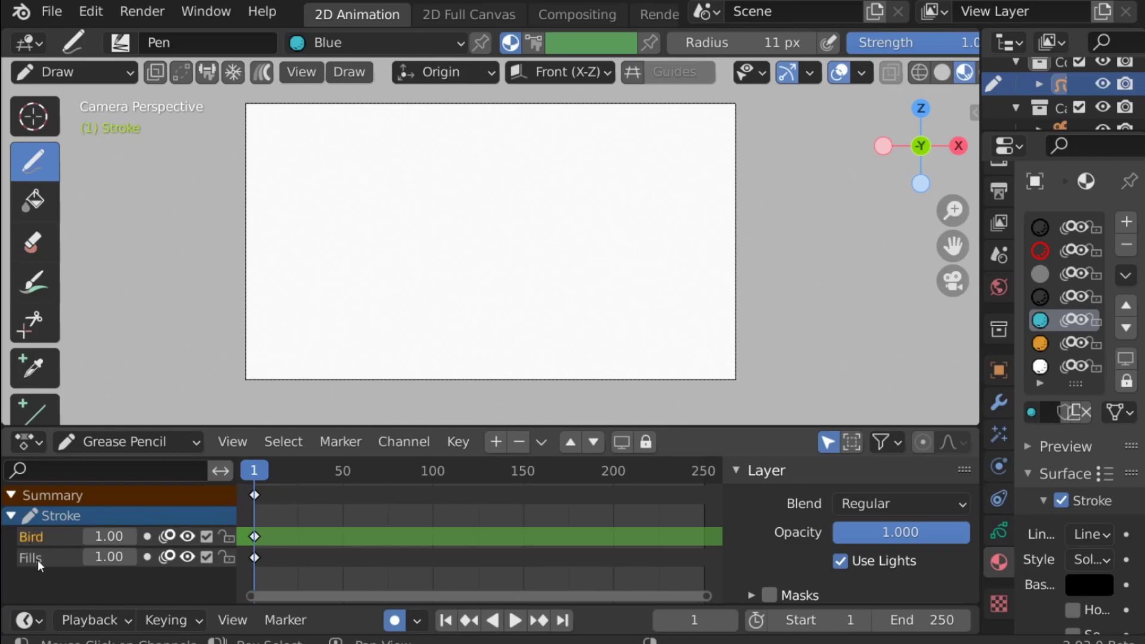
double_click(37, 560)
type("Wings")
key("Return")
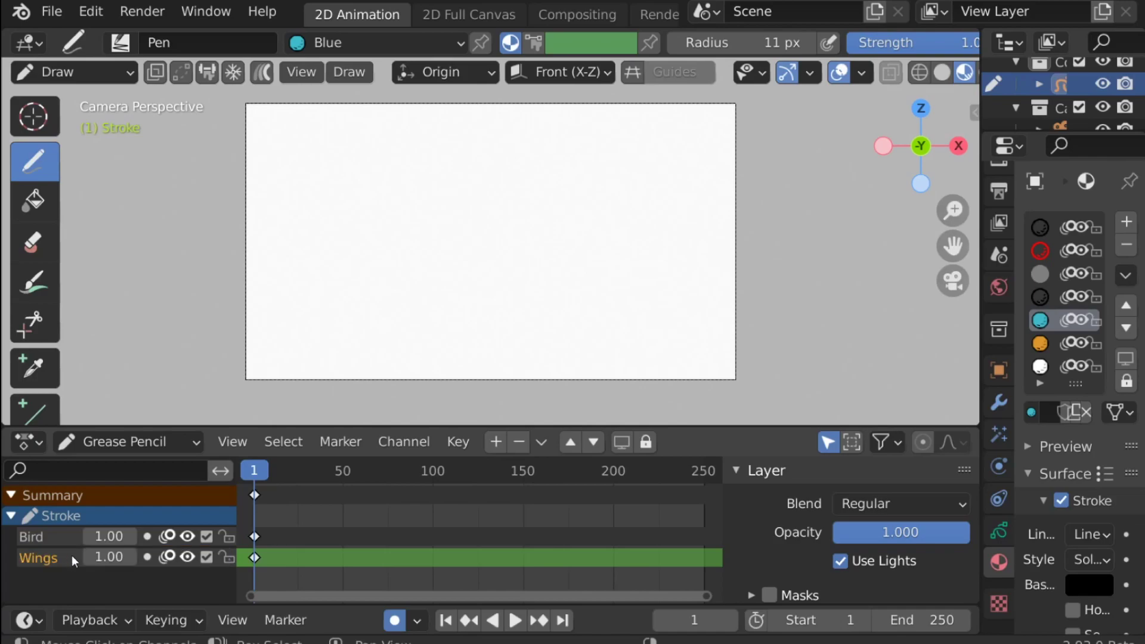
- Make the Bird layer active, maximize the drawing viewport and hide its toolbar
left_click(47, 536)
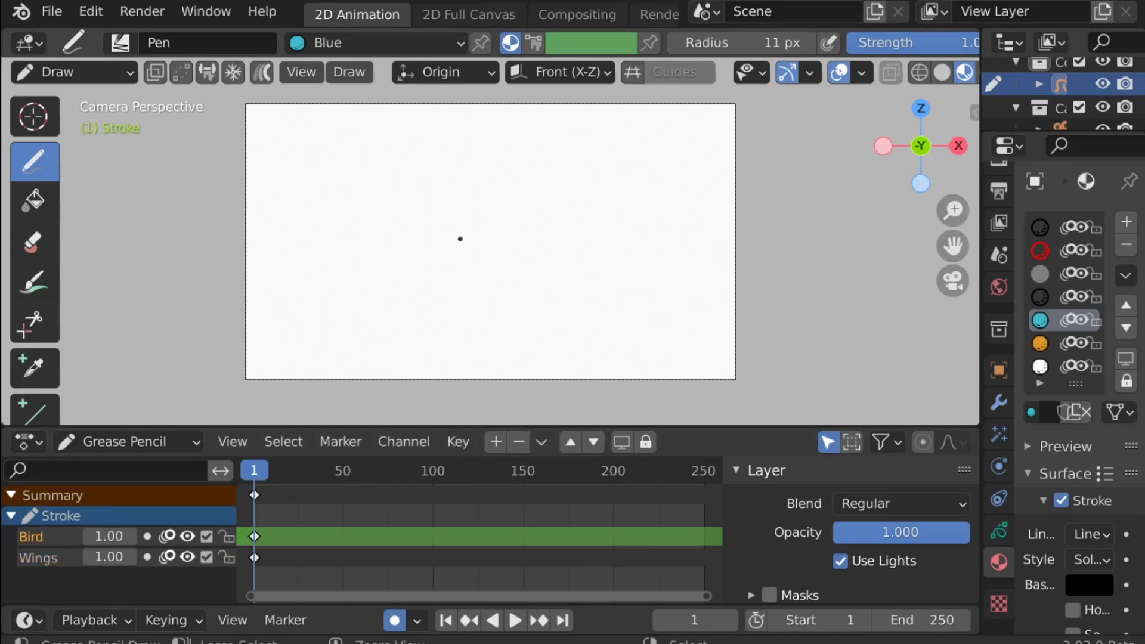
key("ctrl+space")
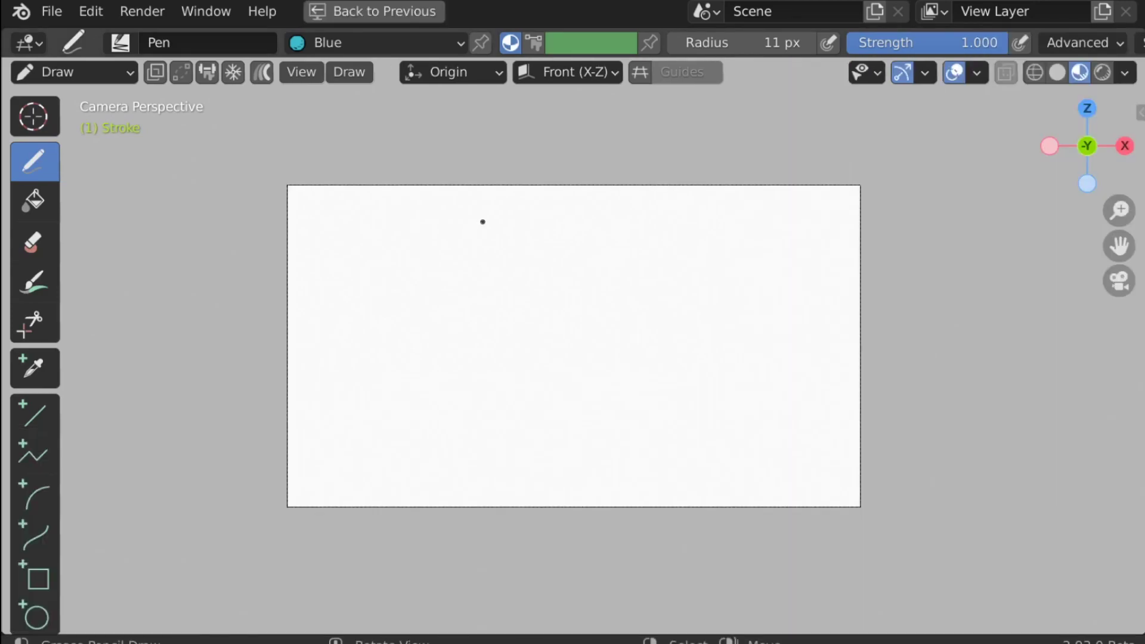
middle_click_drag(541, 281, 506, 302, "shift")
scroll(506, 302, "up", 3)
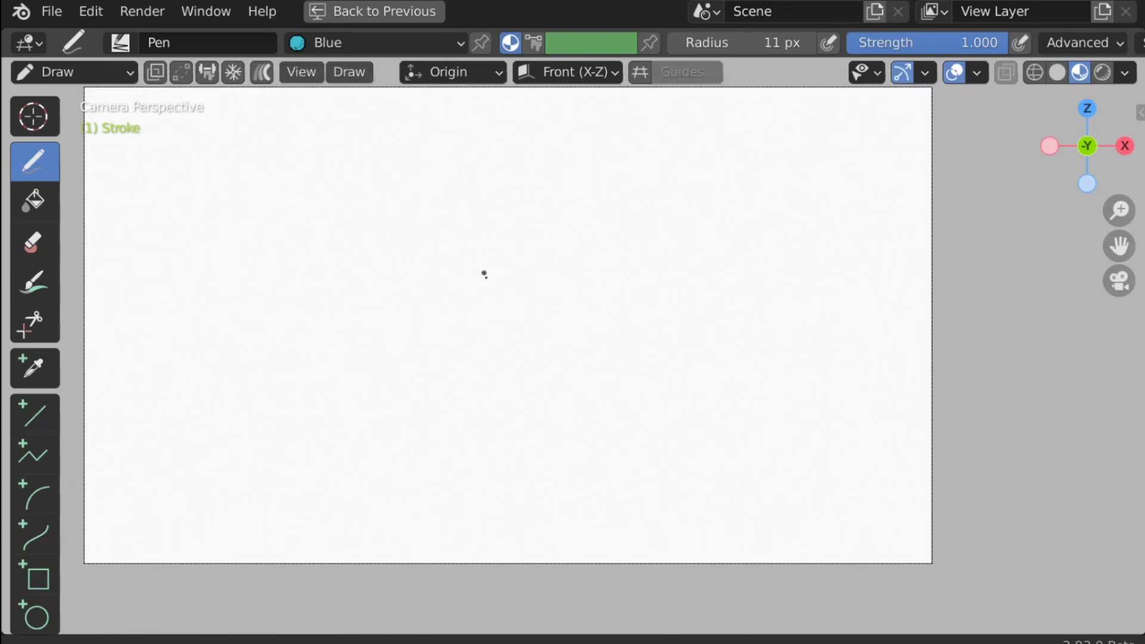
key("t")
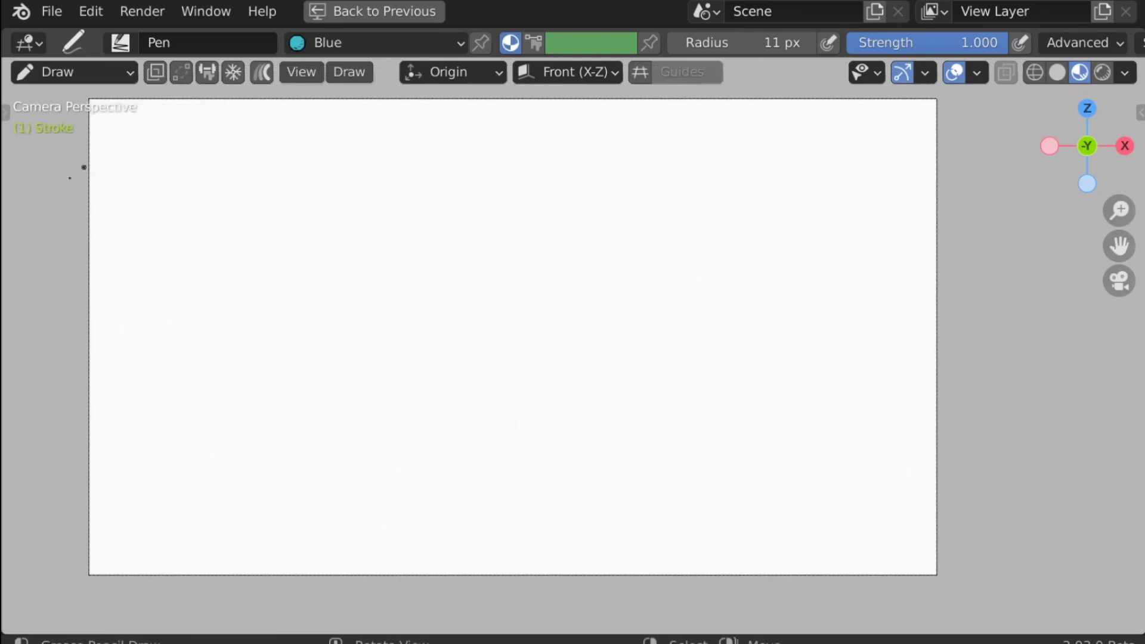
- Draw the bird's round body and a smaller oval head overlapping its upper part in the Blue material
key("Home")
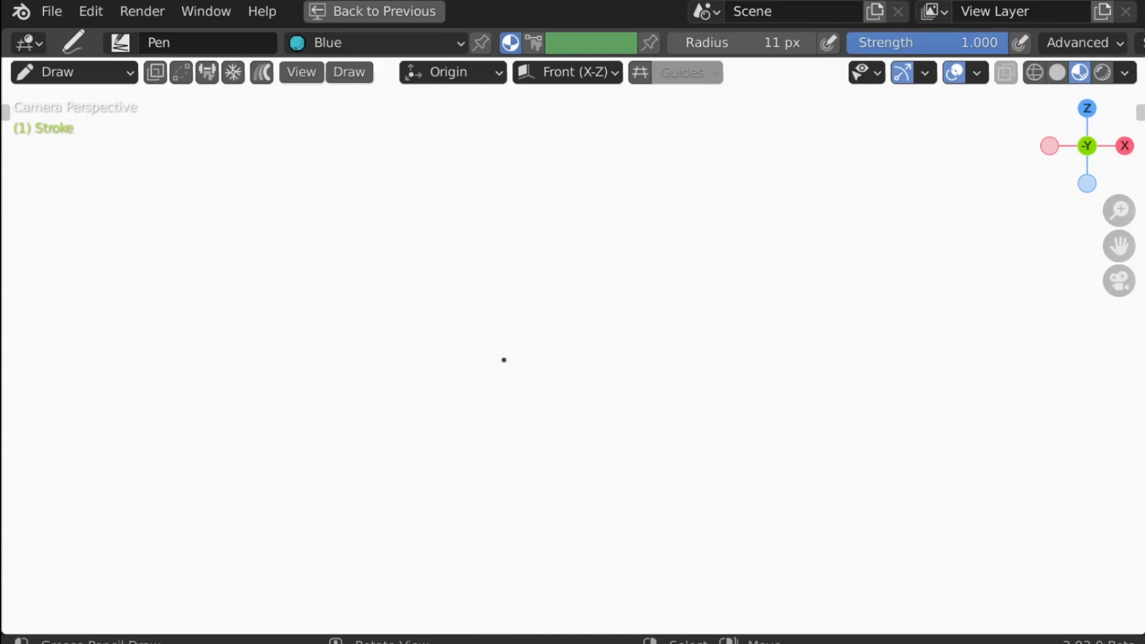
mouse_move(486, 251)
left_mouse_down()
mouse_move(489, 432)
mouse_move(513, 237)
mouse_move(463, 250)
left_mouse_up()
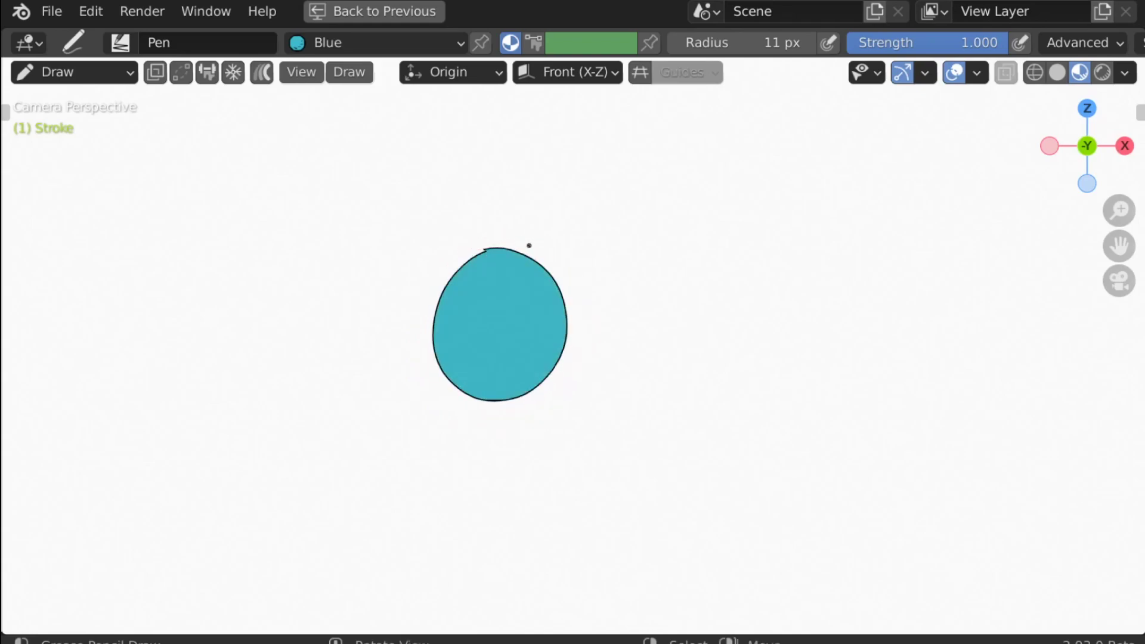
mouse_move(509, 200)
left_mouse_down()
mouse_move(462, 248)
mouse_move(546, 228)
mouse_move(506, 200)
left_mouse_up()
- Draw a long curved upper beak and a small lower beak on the head in the Orange material
key("u")
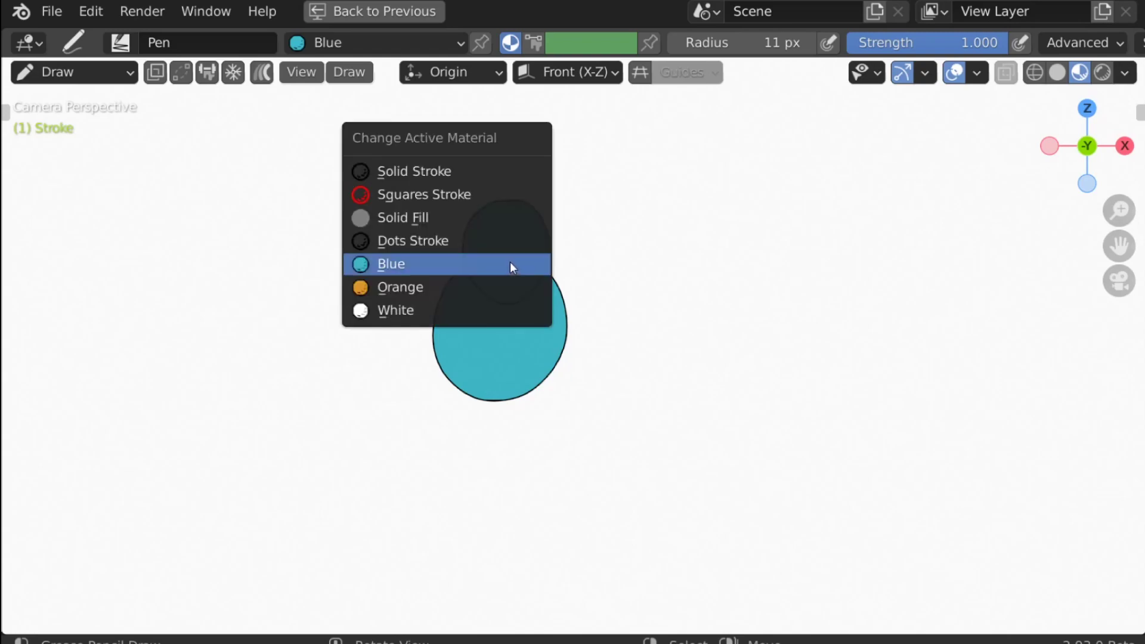
left_click(398, 288)
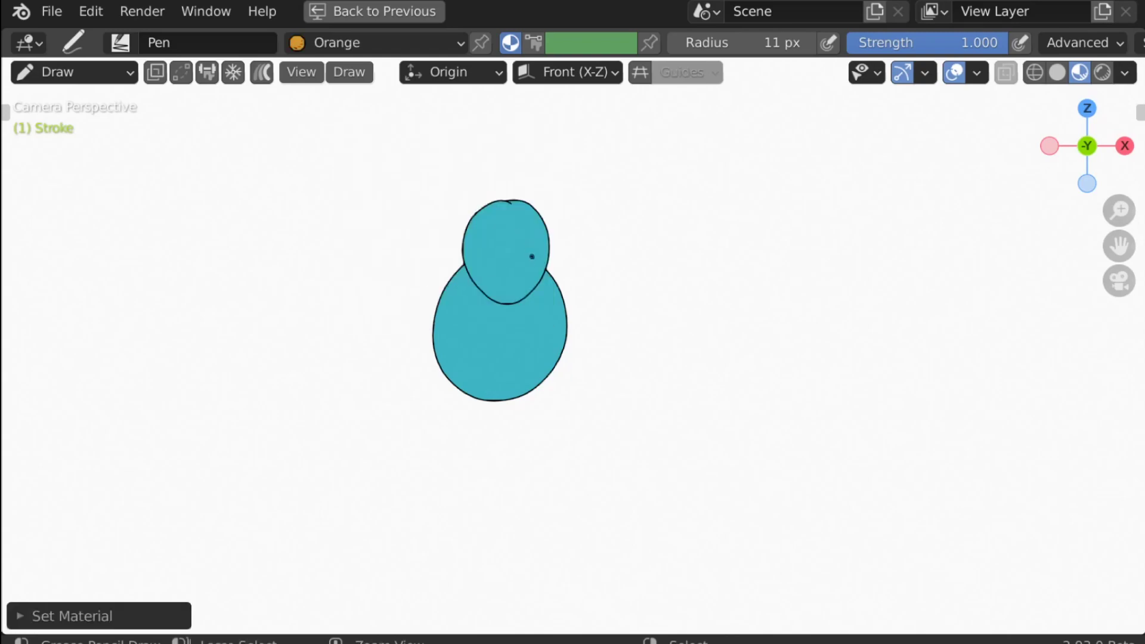
scroll(531, 255, "up", 5)
mouse_move(455, 185)
left_mouse_down()
mouse_move(555, 222)
mouse_move(452, 201)
mouse_move(450, 187)
mouse_move(493, 220)
mouse_move(454, 206)
left_mouse_up()
scroll(587, 91, "down", 2)
- Draw two round eyes above the beak in the White material and add black pupils in Solid Stroke
key("u")
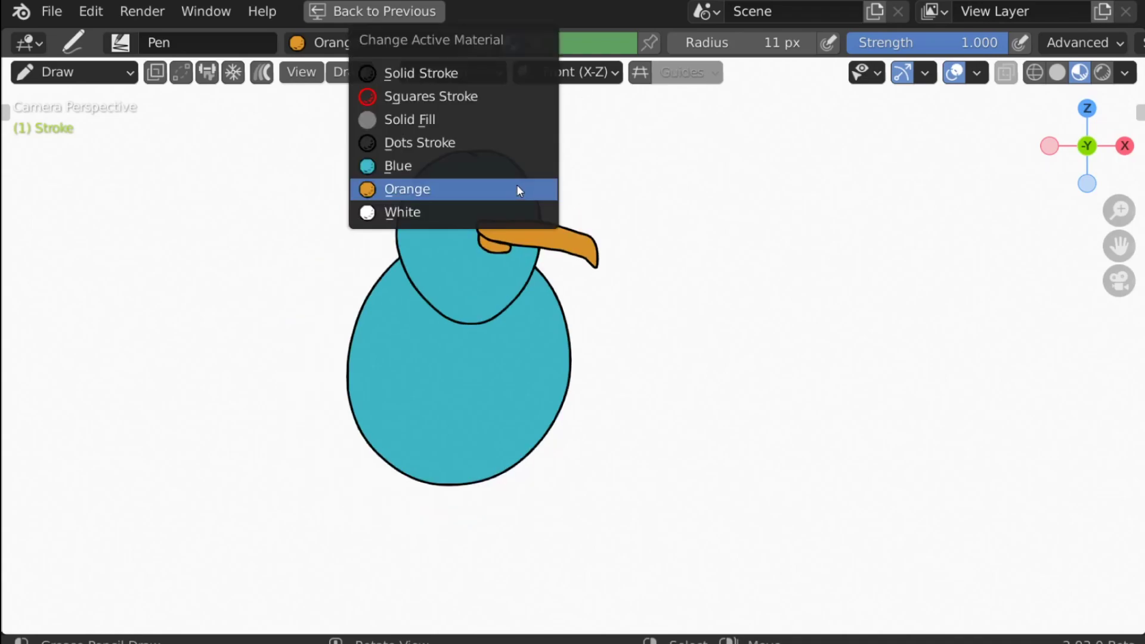
left_click(416, 213)
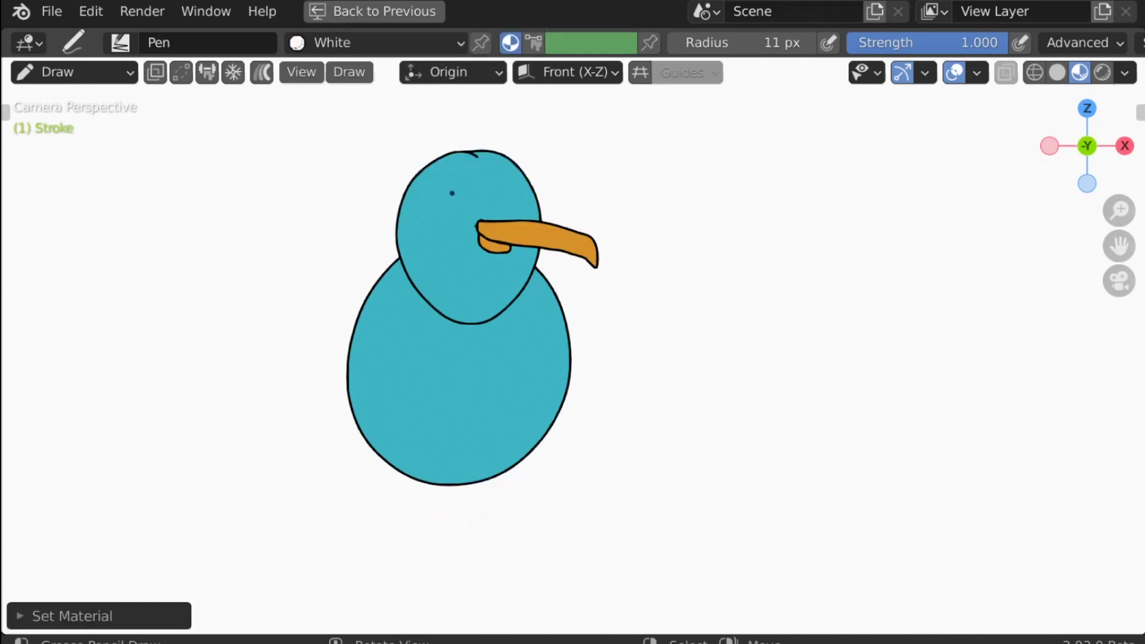
mouse_move(460, 192)
left_mouse_down()
mouse_move(503, 194)
mouse_move(511, 217)
mouse_move(506, 192)
left_mouse_up()
key("ctrl+z")
- Draw a small feather tuft on the crown of the bird's head in the Blue material
key("u")
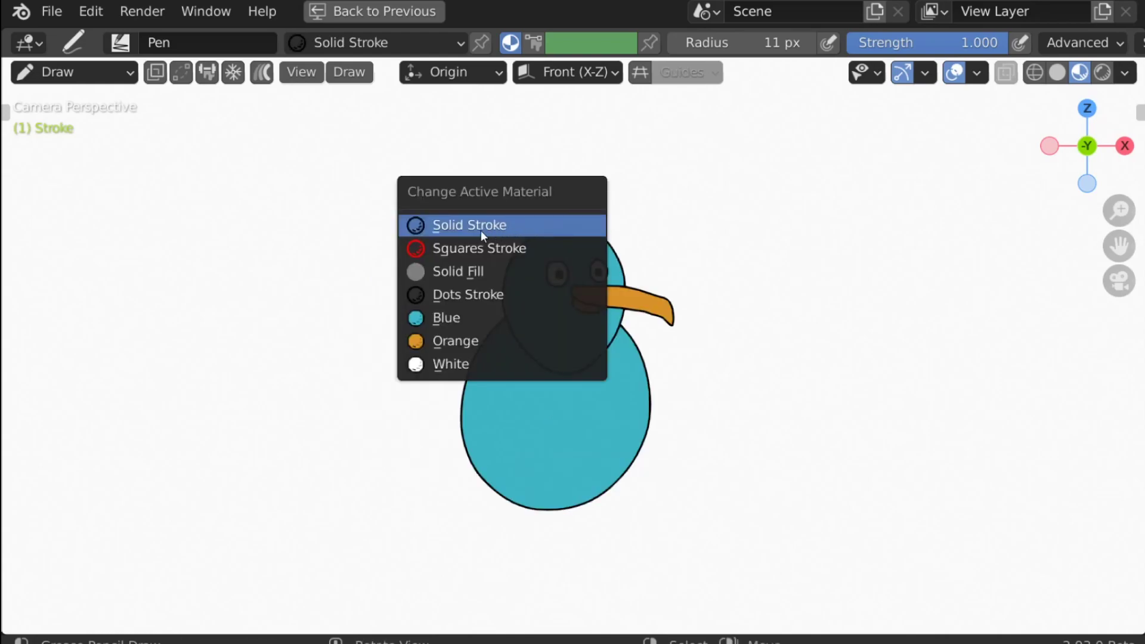
left_click(471, 317)
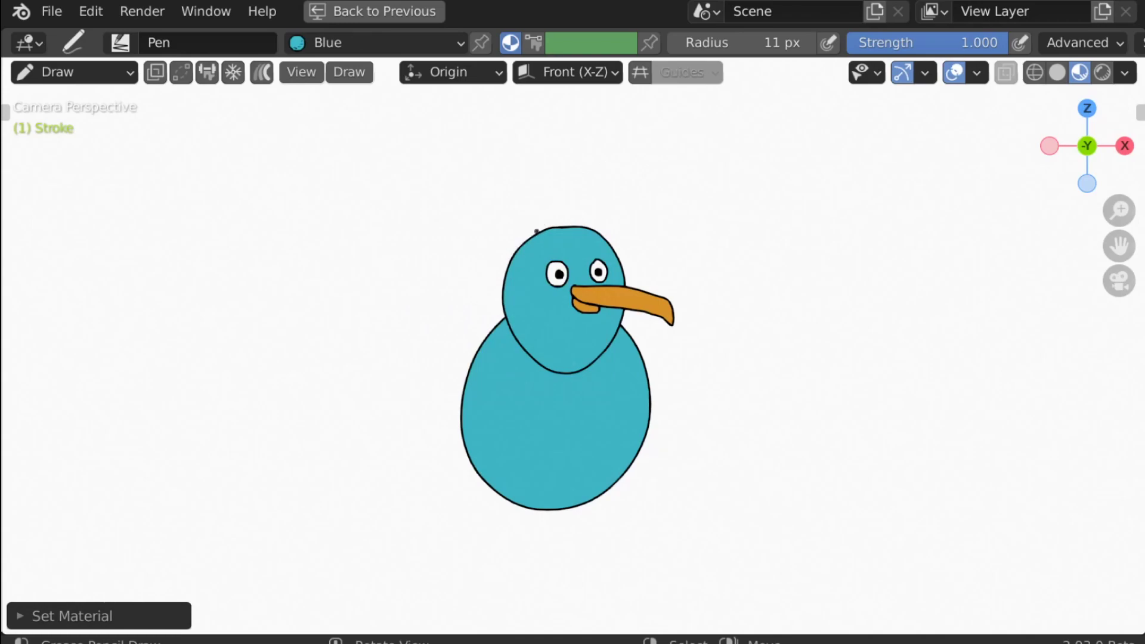
left_click_drag(538, 232, 573, 214)
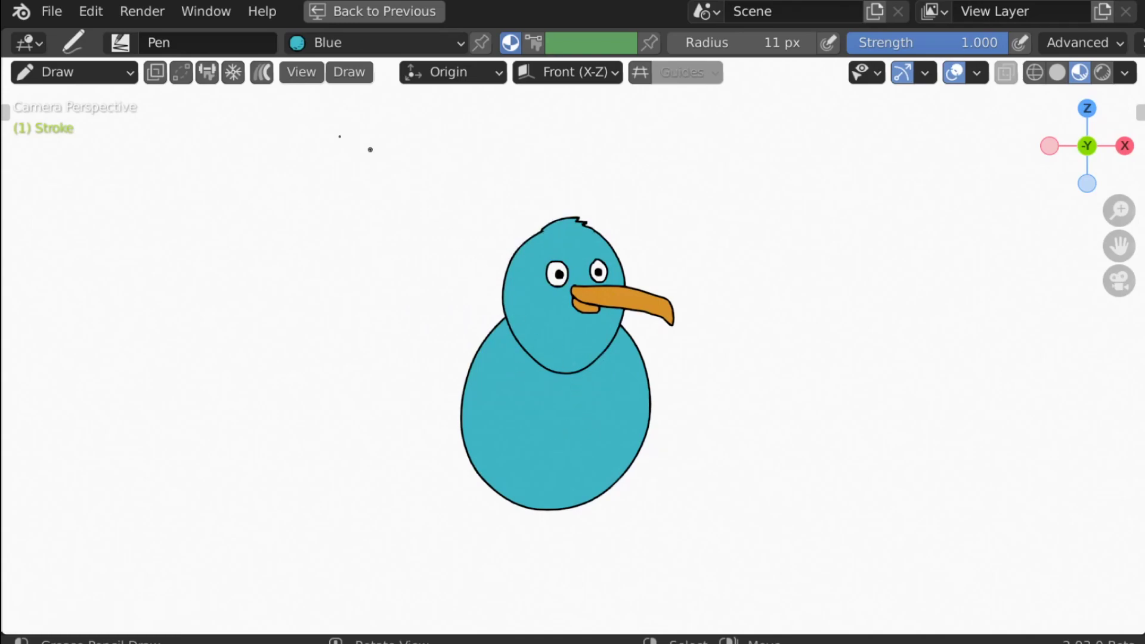
- Restore the full workspace layout and make the Wings layer active
left_click(71, 72)
key("ctrl+space")
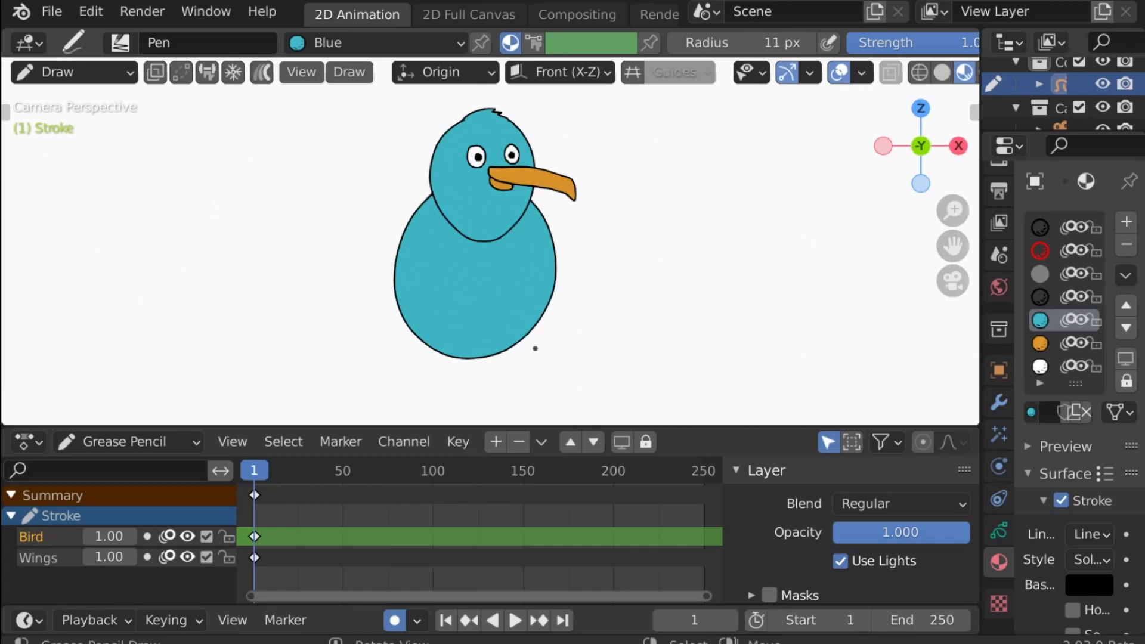
left_click(86, 559)
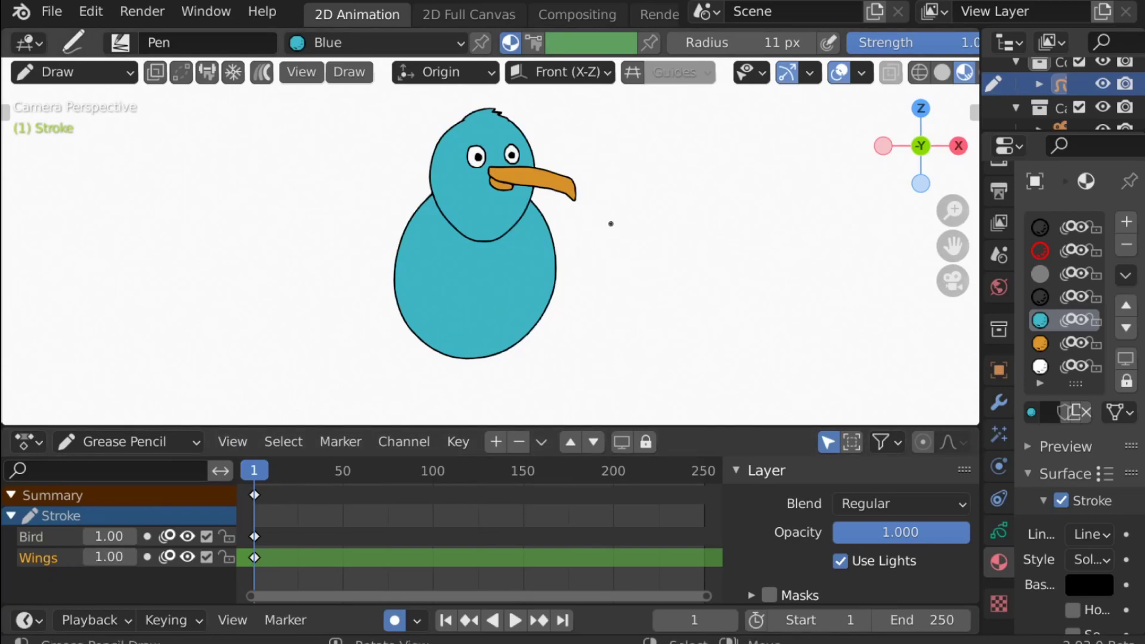
key("y")
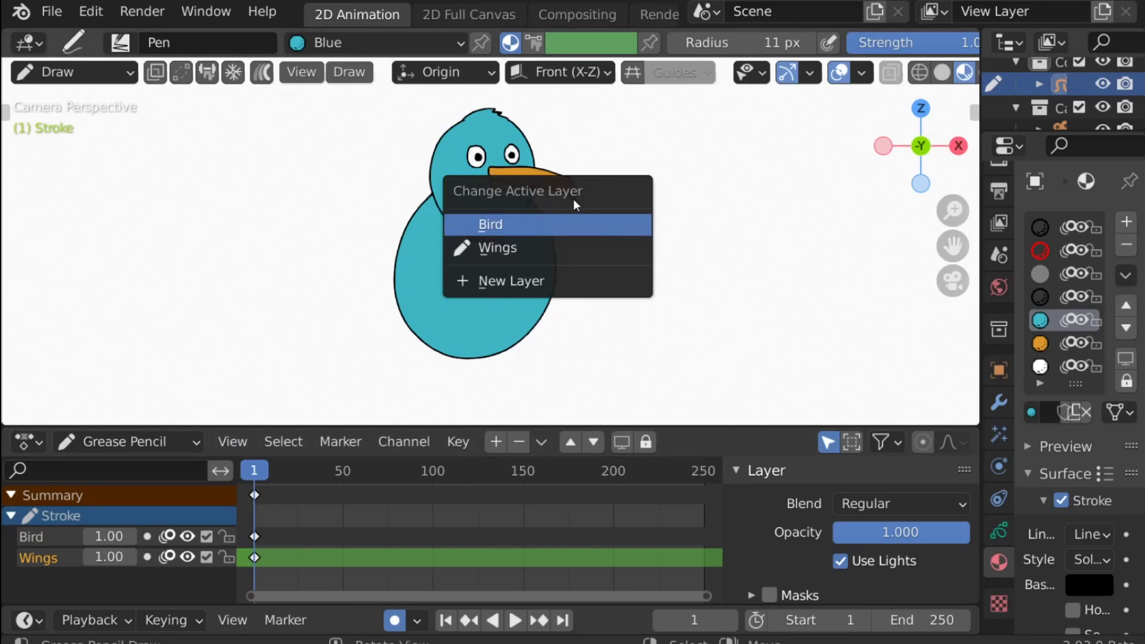
left_click(488, 247)
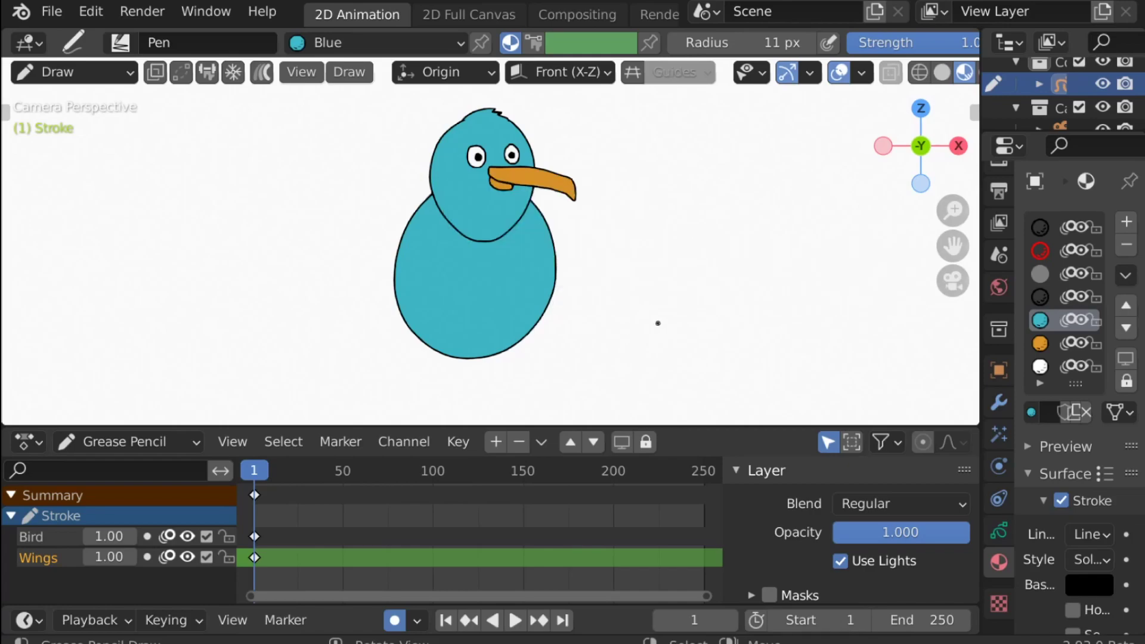
- Maximize the drawing viewport, choose Wings again as the active layer and return to the full layout
key("ctrl+space")
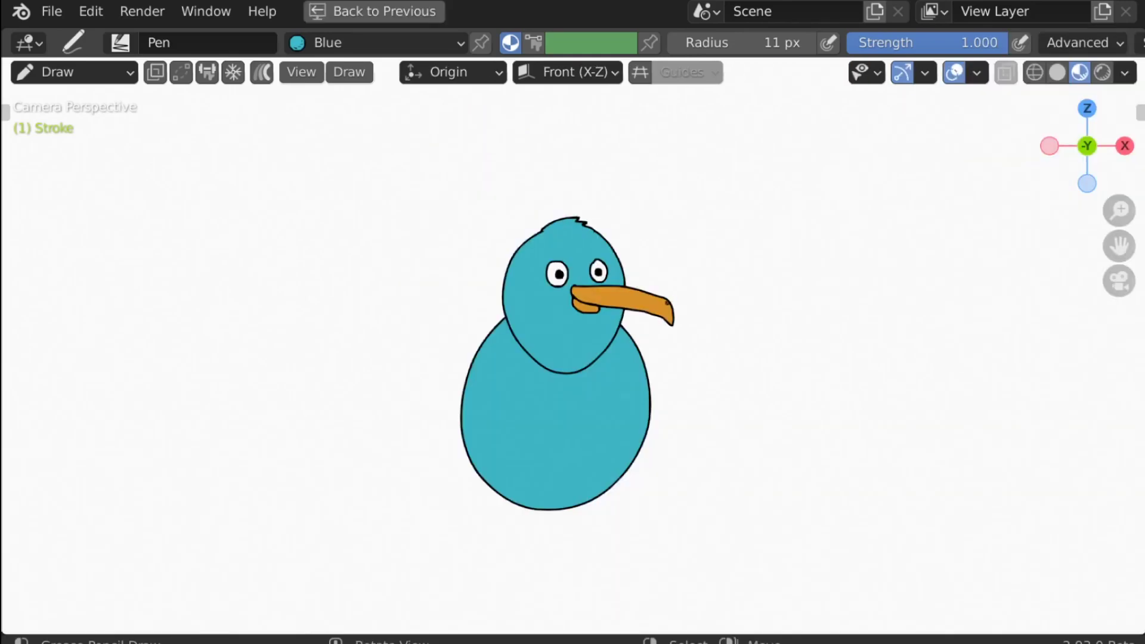
key("y")
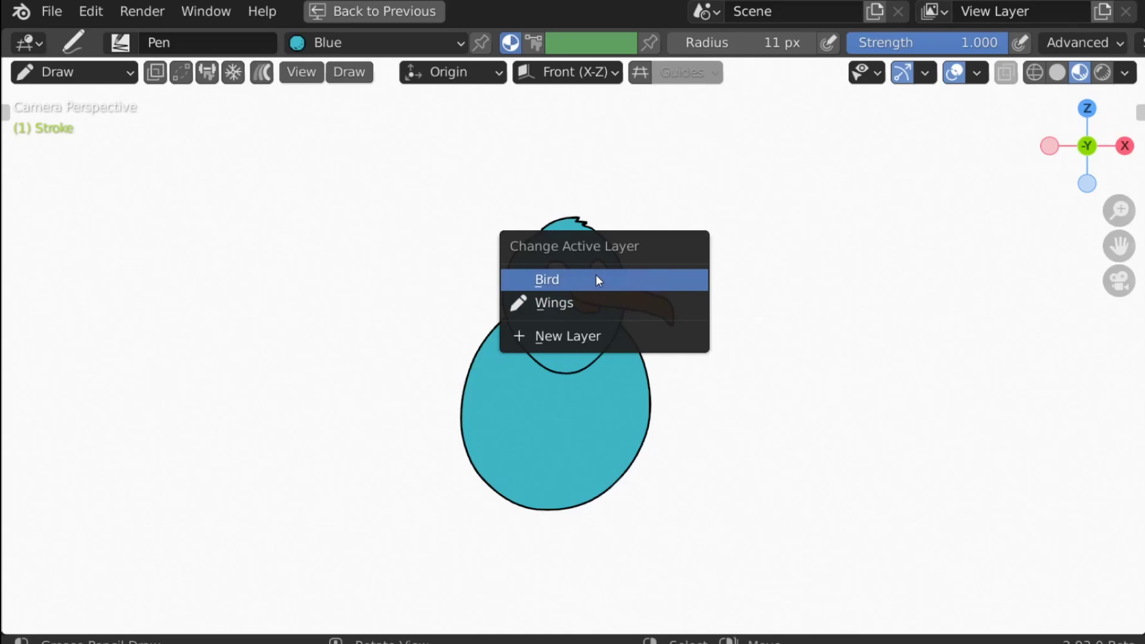
left_click(571, 304)
key("ctrl+space")
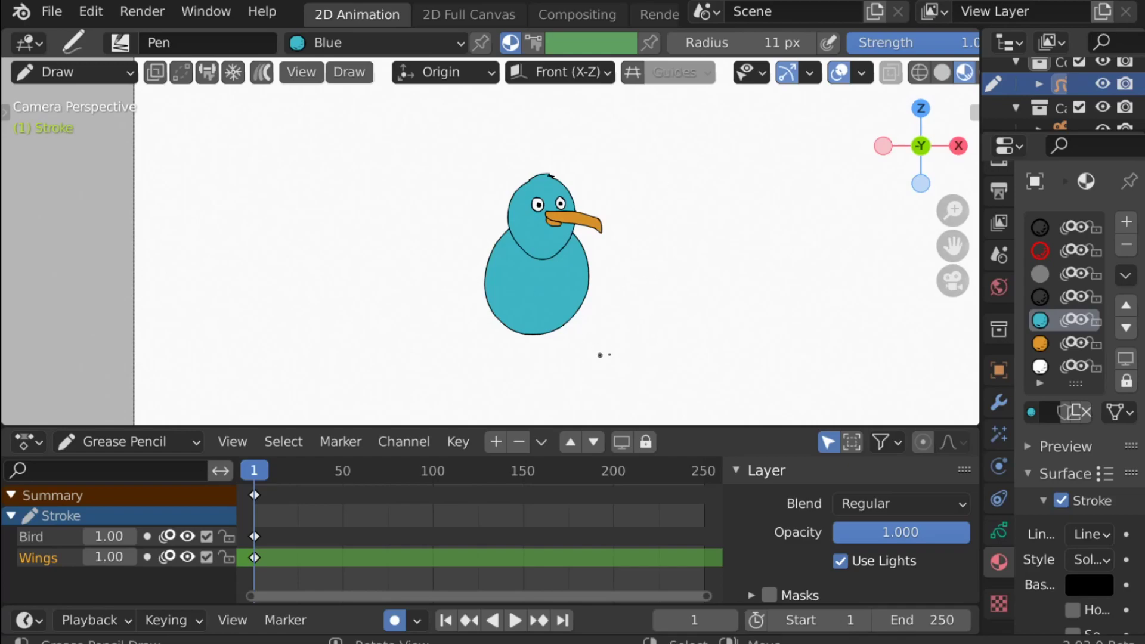
- Add a new layer named guide and move it above the Bird layer
left_click(495, 442)
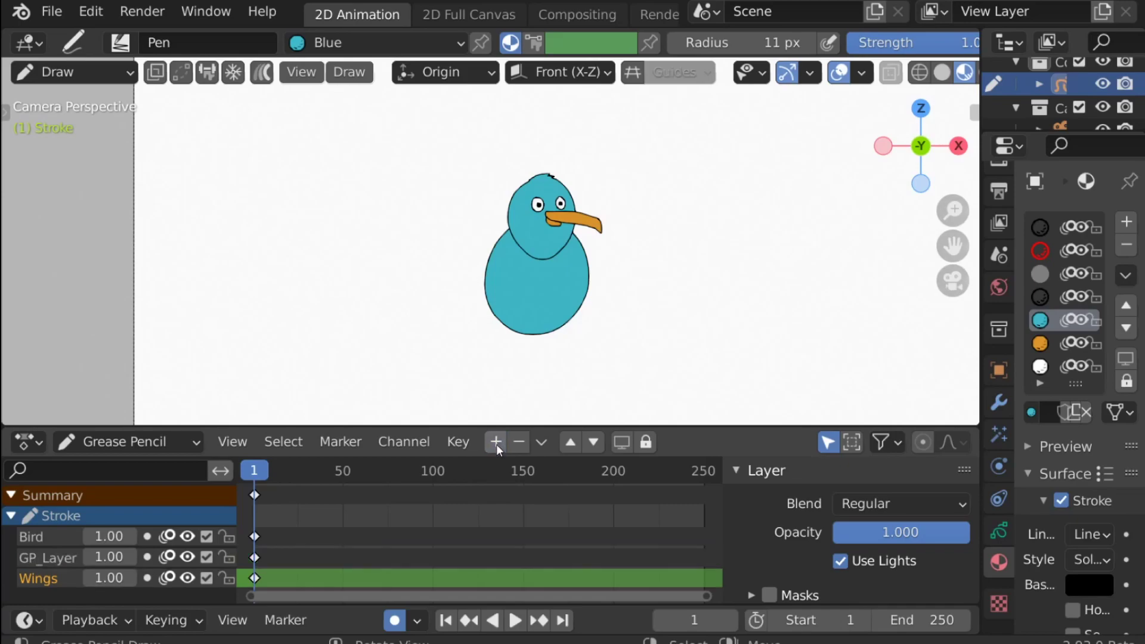
double_click(52, 558)
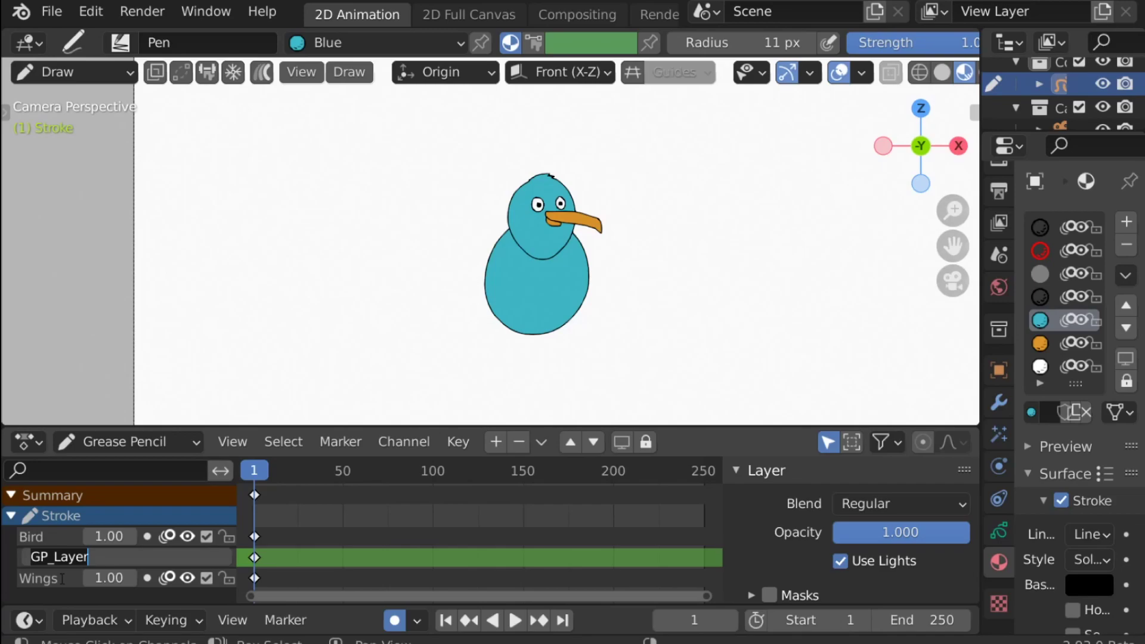
type("guide")
key("Return")
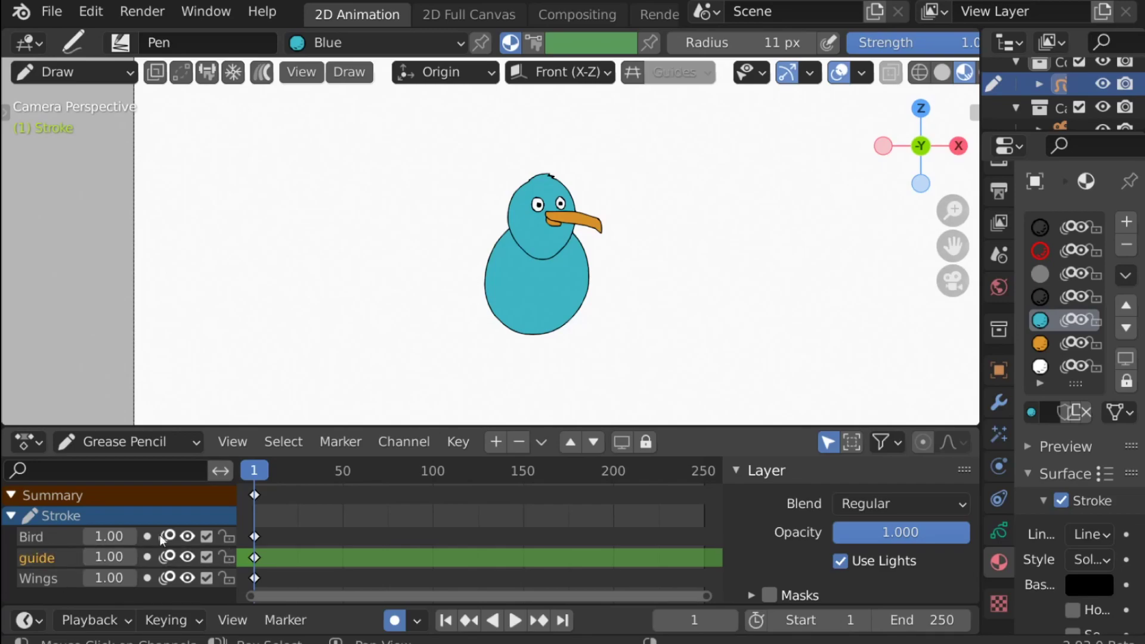
left_click(571, 443)
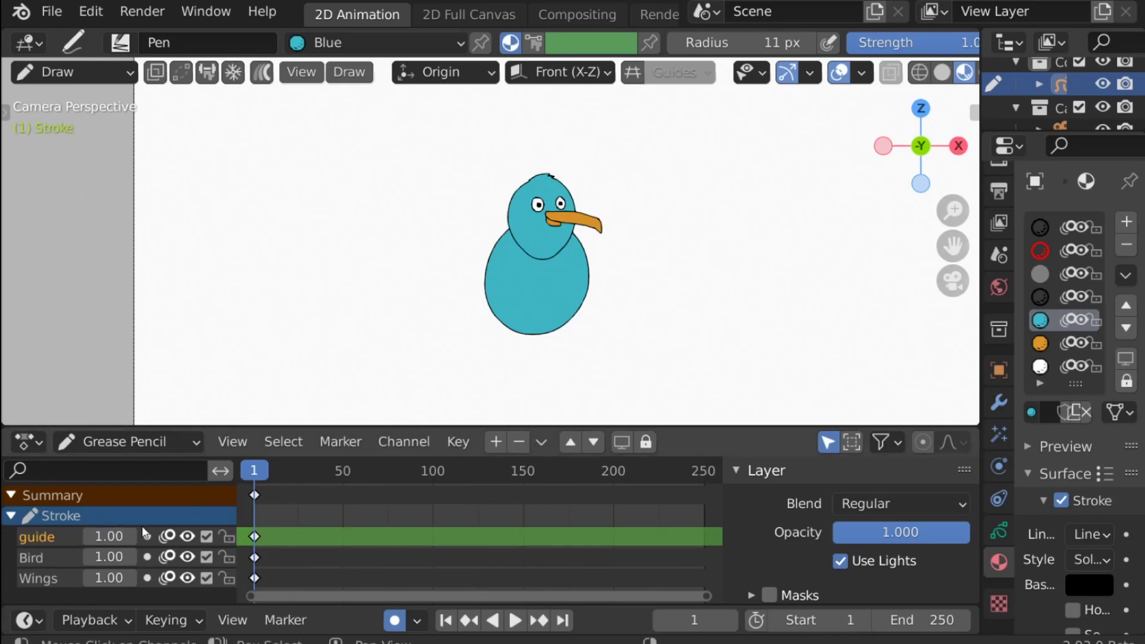
- Draw a guide circle beside the bird with the Circle tool and the Solid Stroke material
scroll(445, 264, "down", 1)
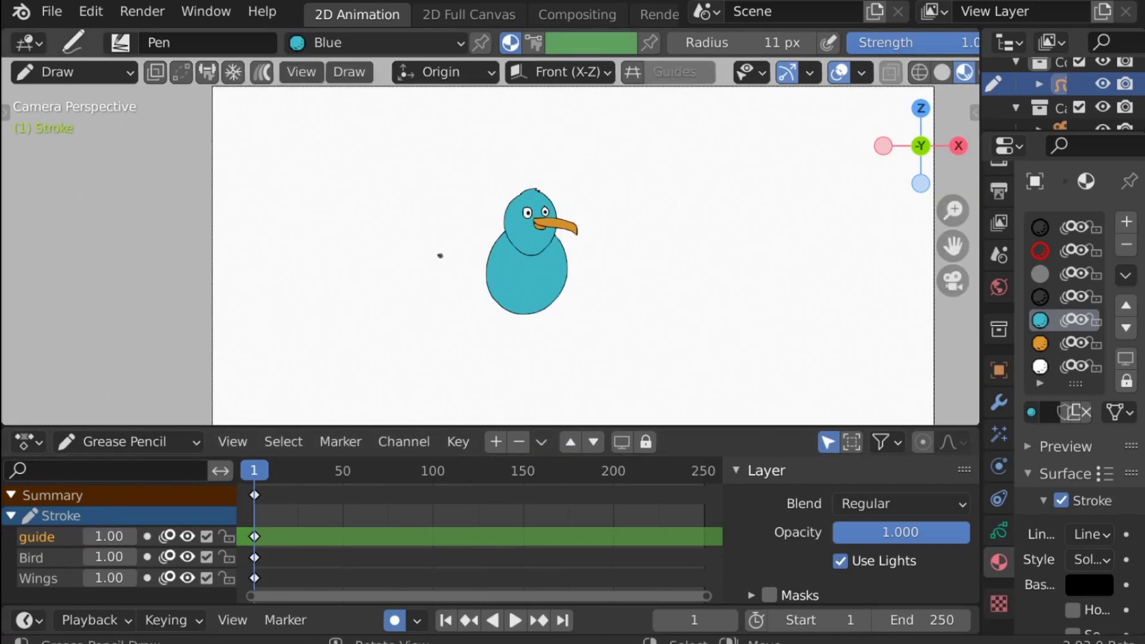
key("t")
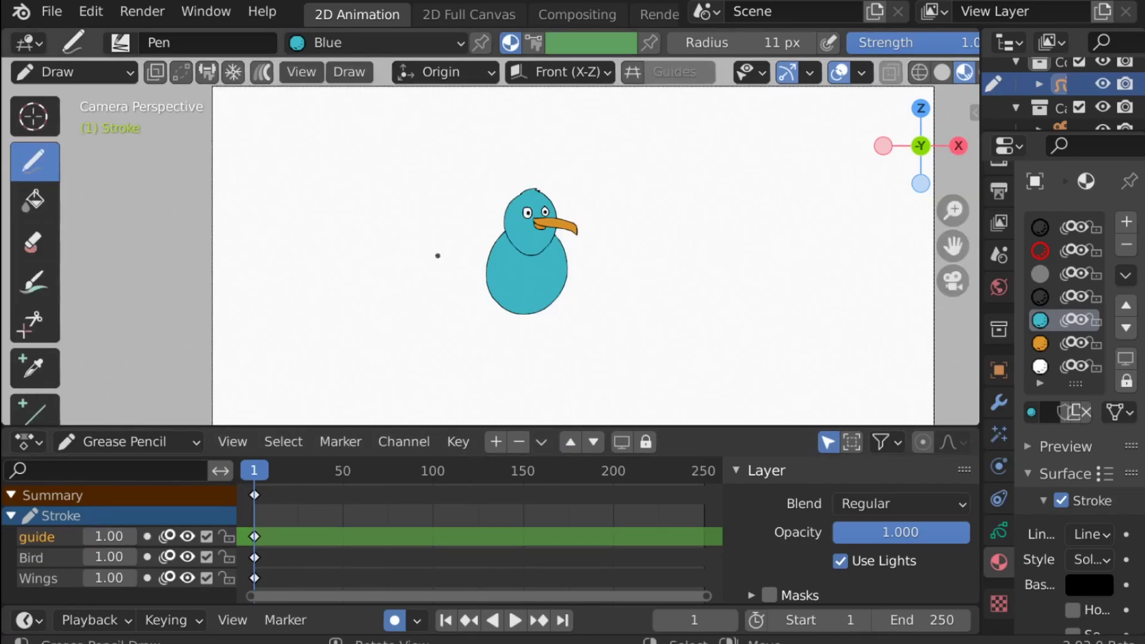
scroll(37, 352, "down", 8)
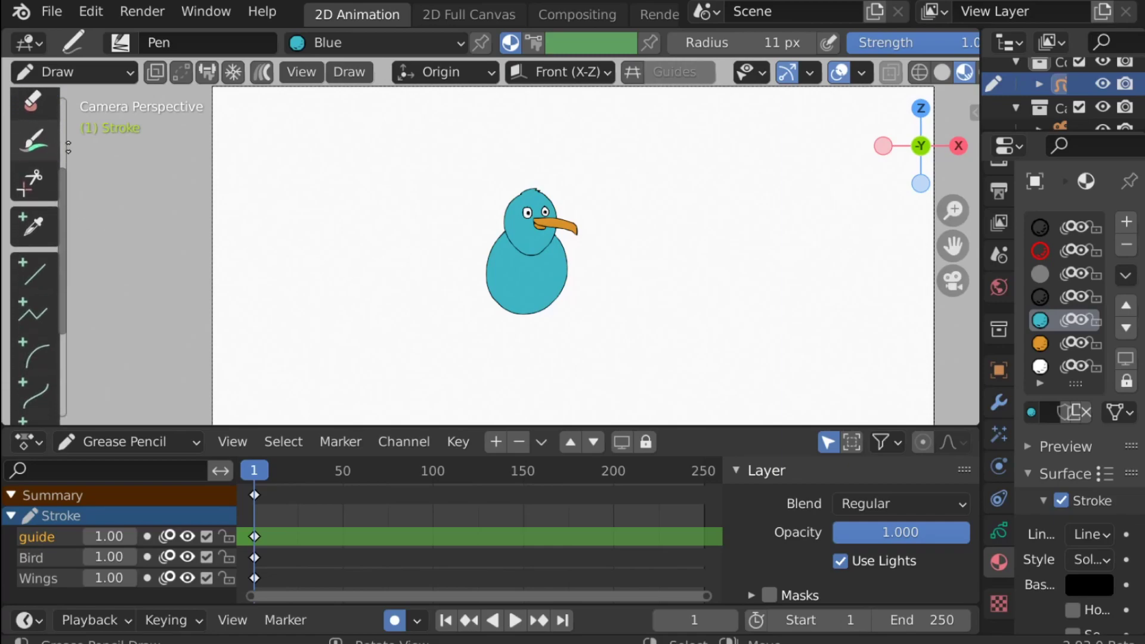
left_click(36, 354)
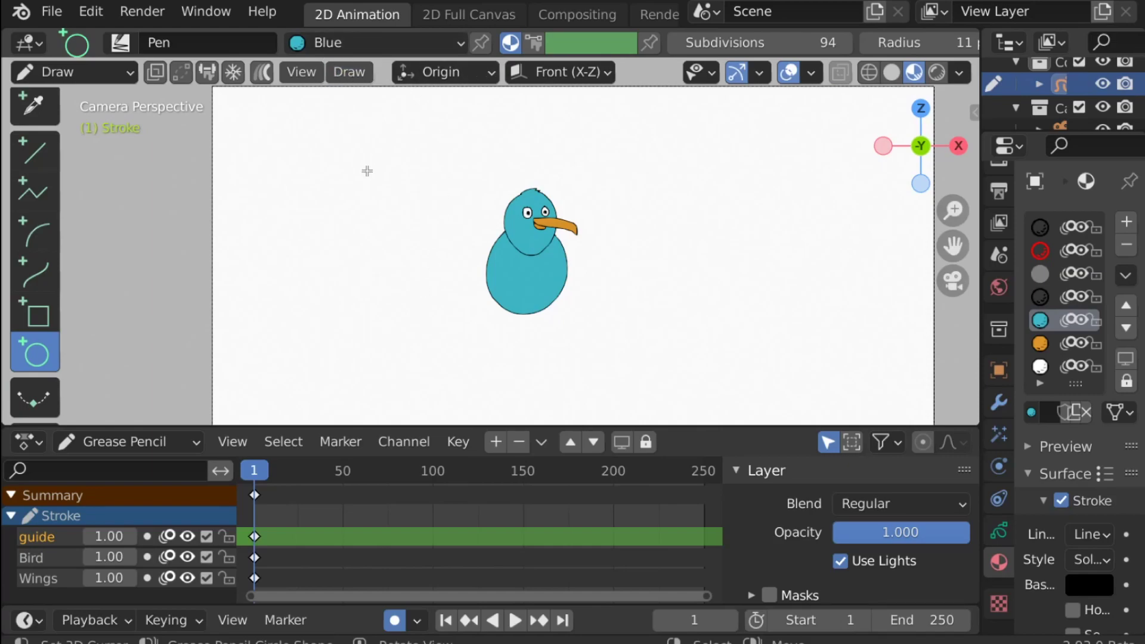
key("u")
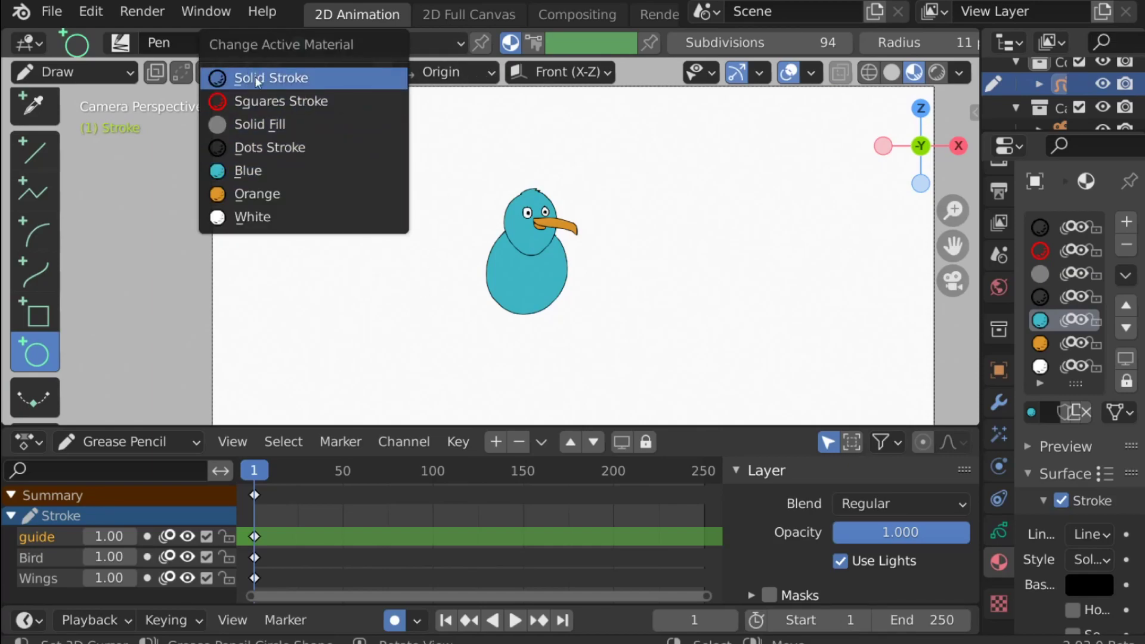
left_click(314, 78)
mouse_move(344, 186)
left_mouse_down()
mouse_move(443, 269)
mouse_move(365, 327)
mouse_move(473, 366)
mouse_move(513, 325)
mouse_move(526, 350)
mouse_move(435, 290)
mouse_move(401, 248)
mouse_move(422, 260)
mouse_move(406, 265)
mouse_move(539, 387)
left_mouse_up()
- Centre the guide circle on the bird and enlarge it so it surrounds the whole figure with ample space
key("g")
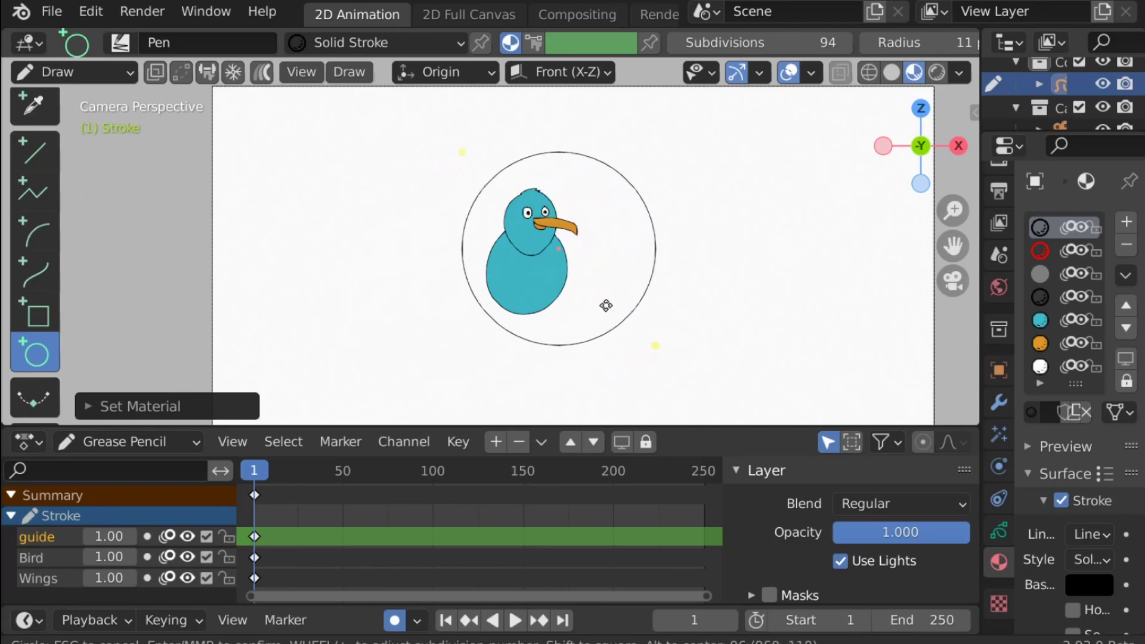
left_click(556, 293)
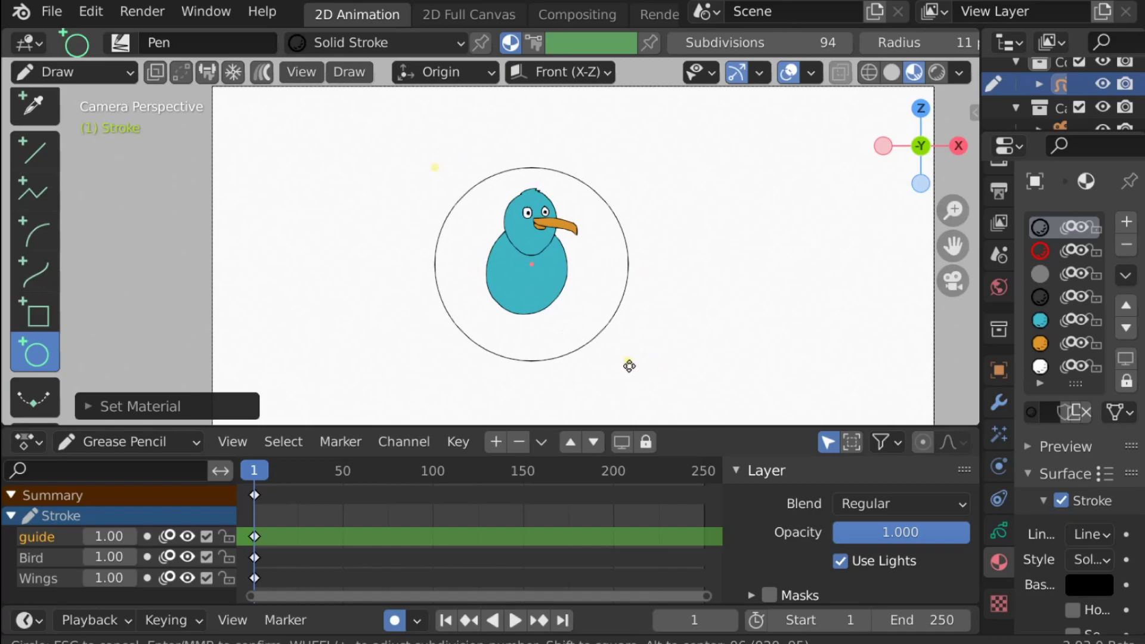
left_click_drag(629, 363, 596, 264)
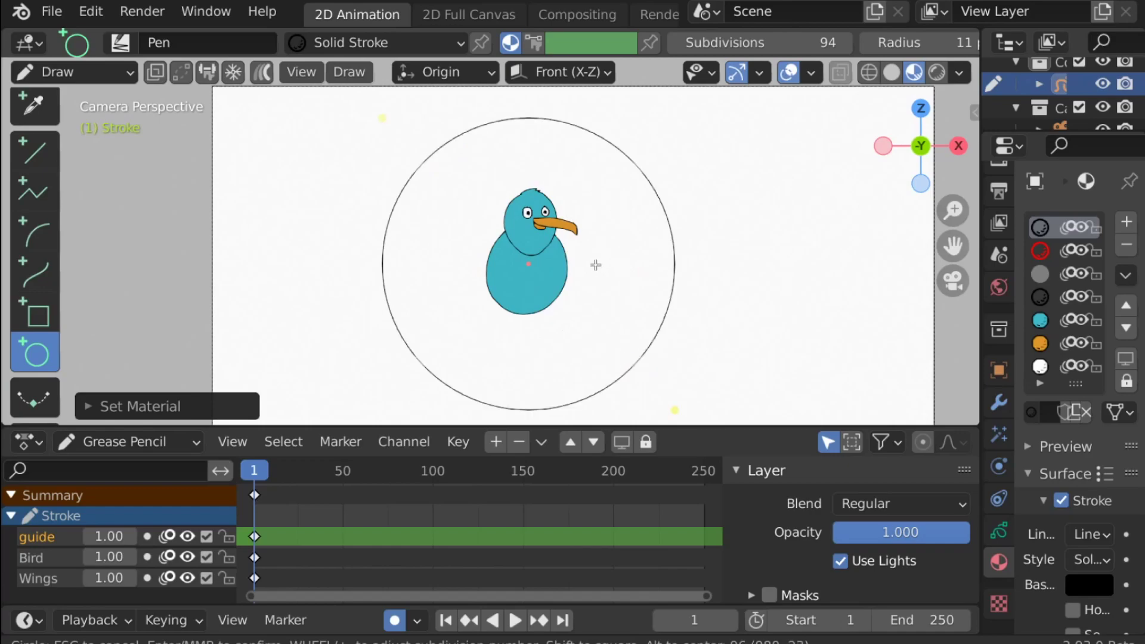
key("Return")
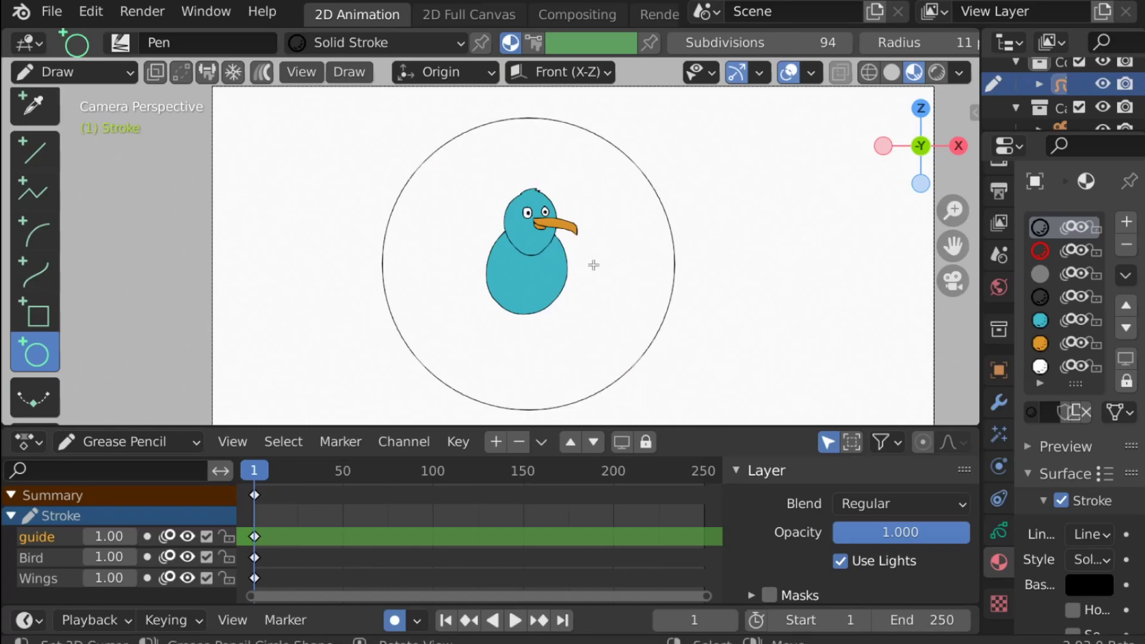
- With the Draw tool, draw a long horizontal guide line above the bird's head and label it with a circled 1
left_click_drag(59, 241, 57, 106)
left_click(33, 156)
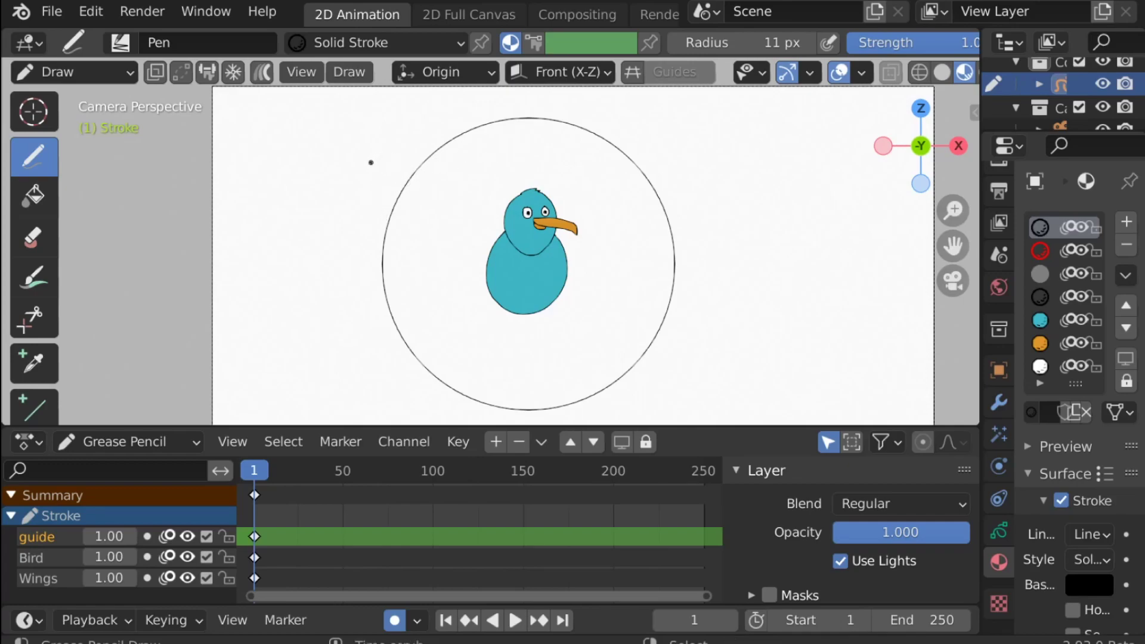
left_click_drag(710, 159, 371, 162)
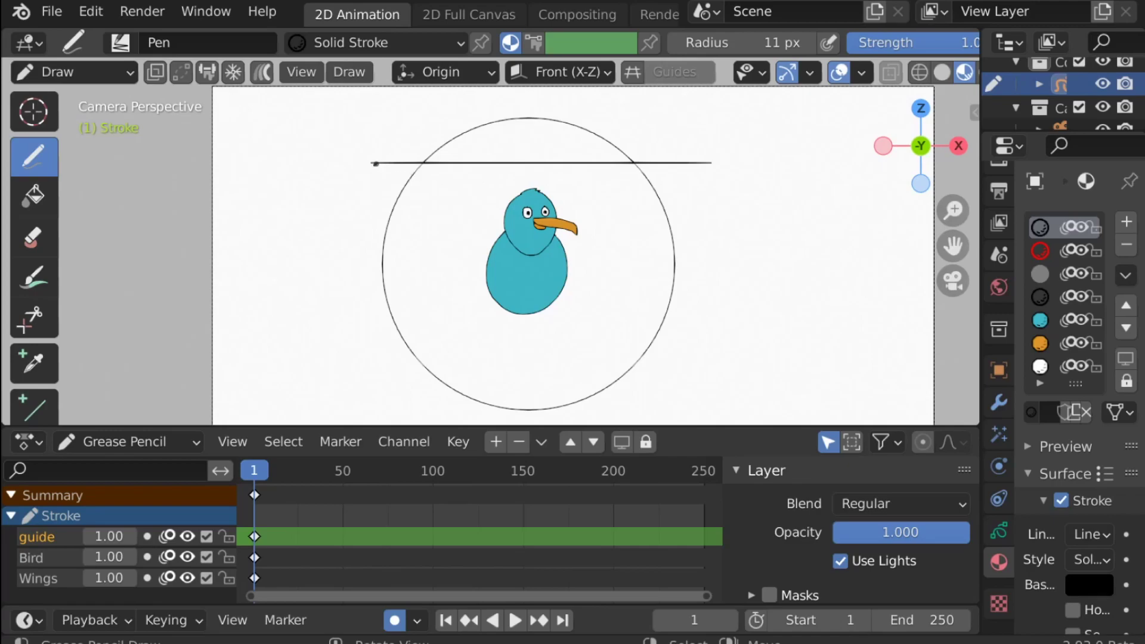
mouse_move(341, 156)
left_mouse_down()
mouse_move(339, 176)
mouse_move(349, 151)
left_mouse_up()
- Draw guide lines 2 and 3 as short lines at head height and 4 as a long line across the body, numbering each
left_click_drag(444, 189, 375, 190)
left_click_drag(349, 184, 360, 194)
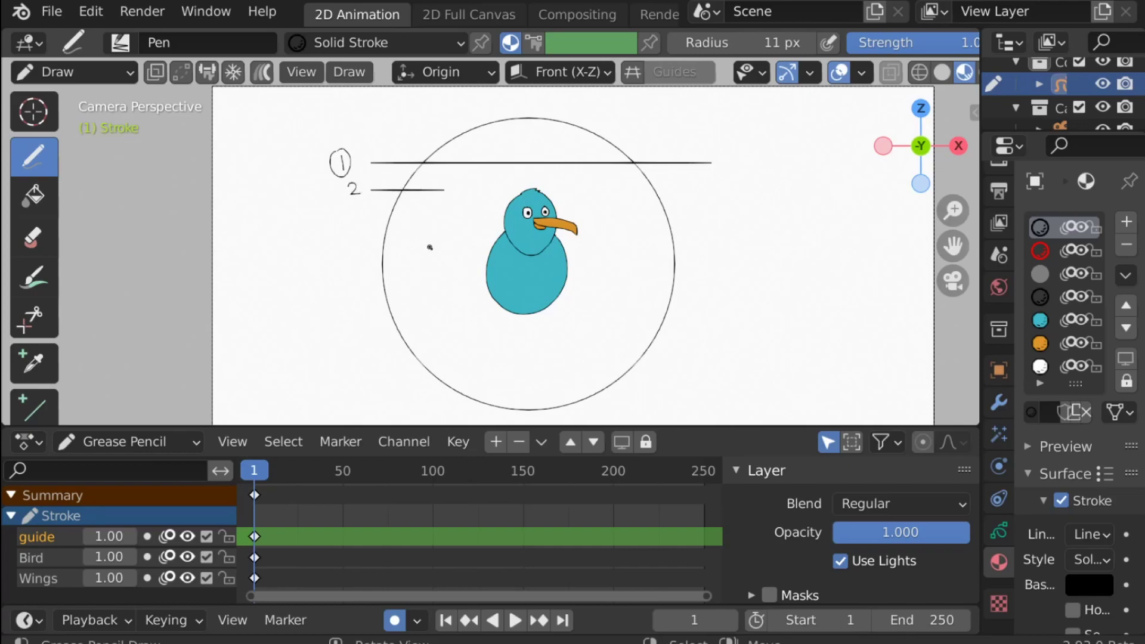
mouse_move(440, 220)
left_mouse_down()
mouse_move(356, 213)
mouse_move(352, 224)
left_mouse_up()
mouse_move(746, 272)
left_mouse_down()
mouse_move(358, 273)
mouse_move(344, 285)
left_mouse_up()
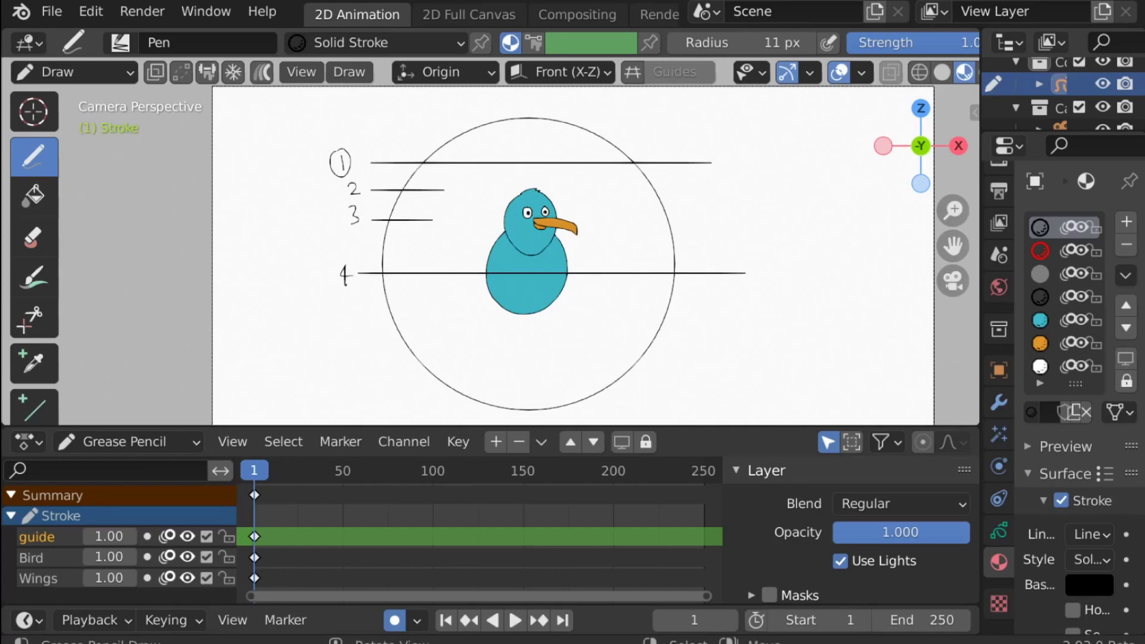
- Draw a long horizontal guide line below the bird and label both of its ends with a circled 5
left_click_drag(742, 366, 368, 366)
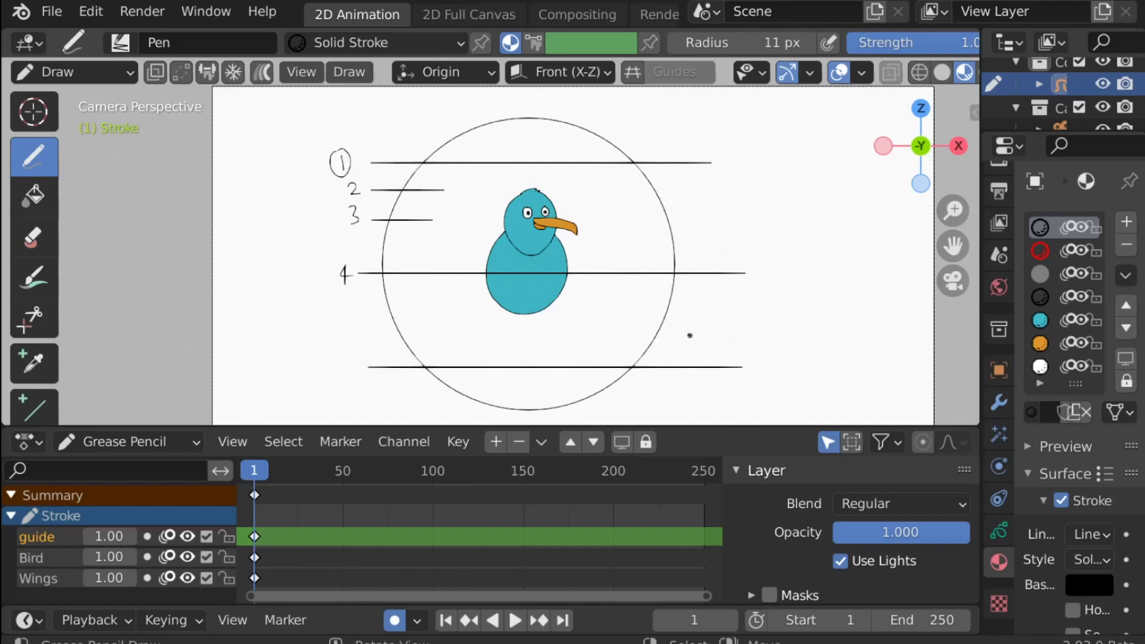
mouse_move(350, 361)
left_mouse_down()
mouse_move(341, 369)
mouse_move(336, 349)
left_mouse_up()
mouse_move(757, 356)
left_mouse_down()
mouse_move(769, 368)
mouse_move(755, 375)
mouse_move(768, 357)
mouse_move(772, 385)
mouse_move(751, 356)
left_mouse_up()
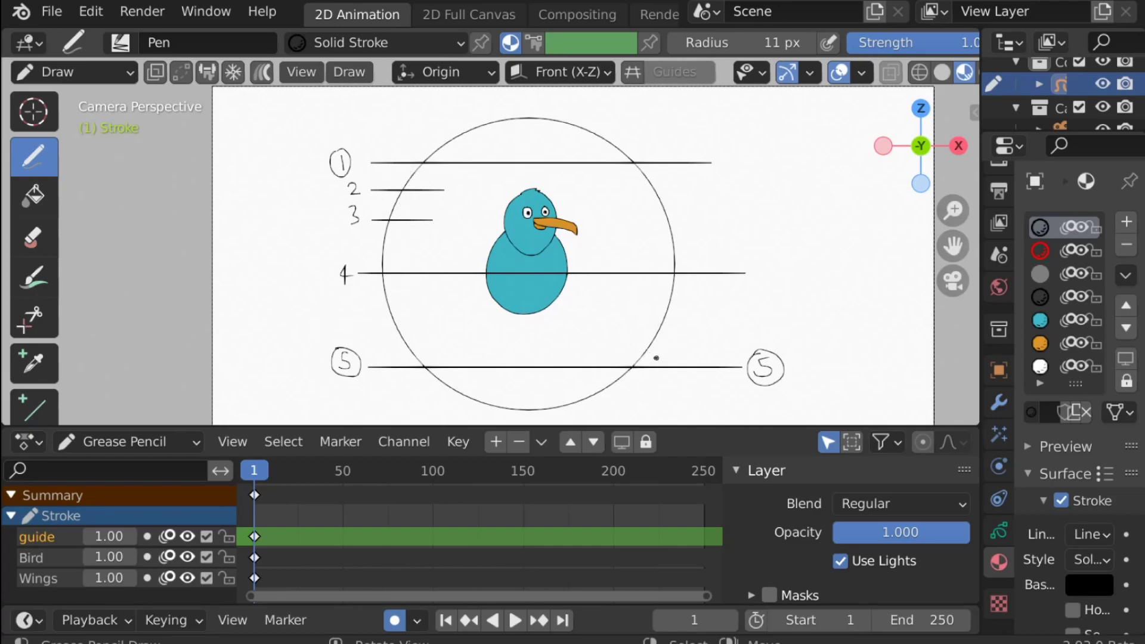
- Draw short guide lines 6 and 7 beside the circle's lower right, label line 4's right end 8, and add a circled 1 with a return arrow
left_click_drag(628, 342, 697, 342)
left_click_drag(647, 311, 714, 312)
left_click_drag(715, 335, 736, 316)
left_click_drag(765, 263, 764, 266)
mouse_move(678, 126)
left_mouse_down()
mouse_move(679, 148)
mouse_move(709, 130)
mouse_move(699, 148)
mouse_move(712, 138)
mouse_move(725, 147)
left_mouse_up()
key("ctrl+z")
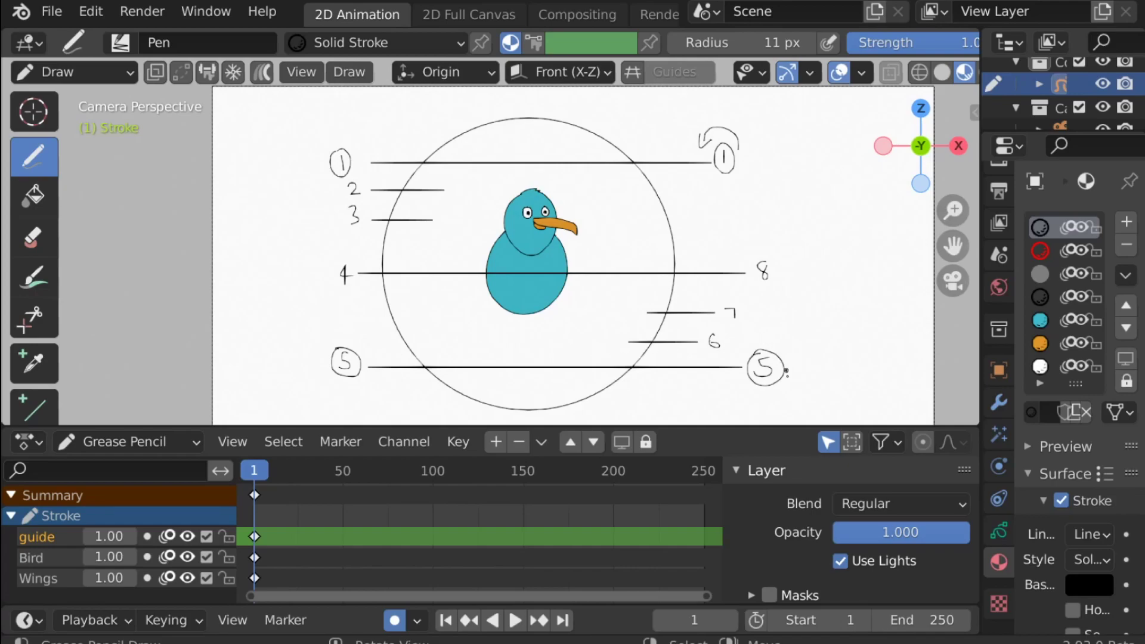
- Set the guide layer's opacity to 0.527 and lock the guide and Bird layers
left_click_drag(955, 531, 888, 529)
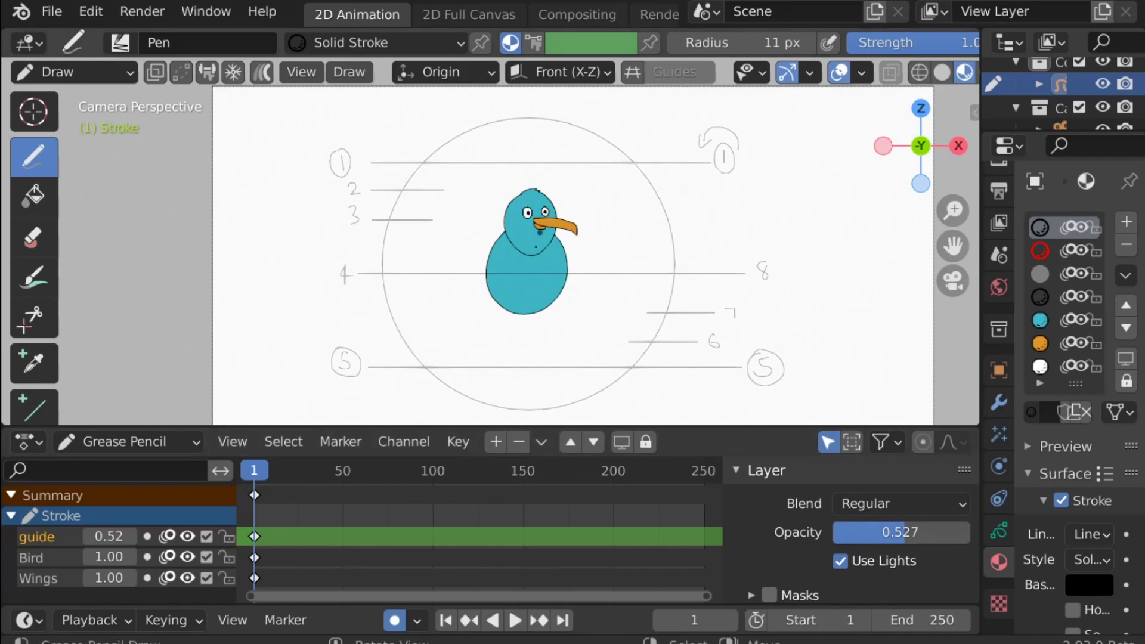
left_click(227, 536)
left_click(227, 556)
- Make the Wings layer active and set the drawing material to Blue
left_click(53, 582)
scroll(403, 339, "up", 2)
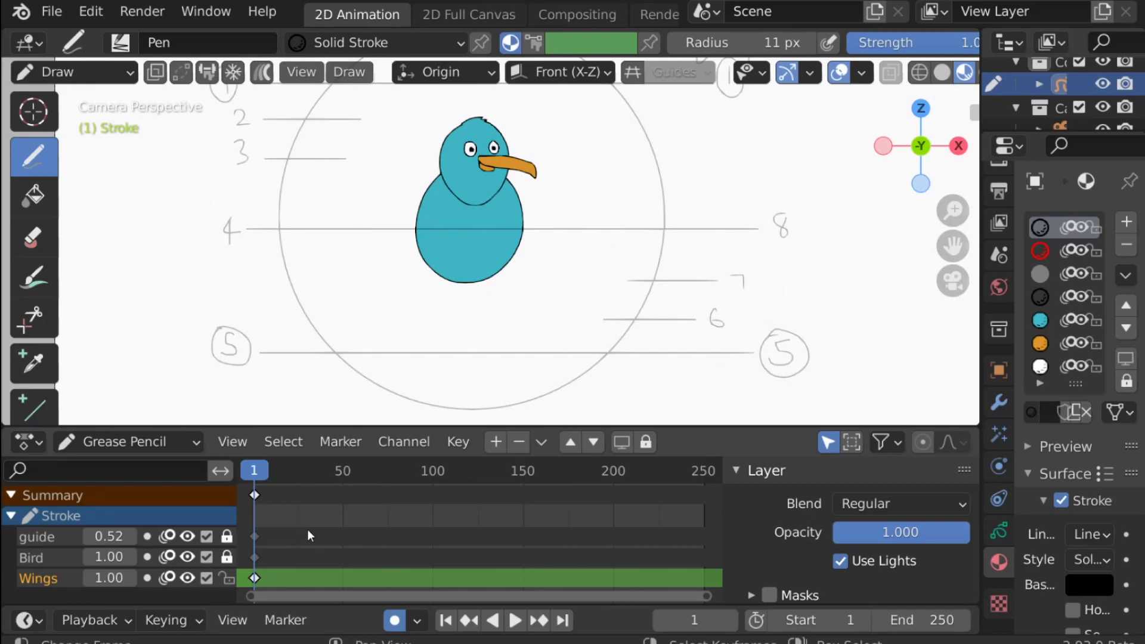
scroll(316, 525, "up", 4)
scroll(381, 525, "up", 3, "ctrl")
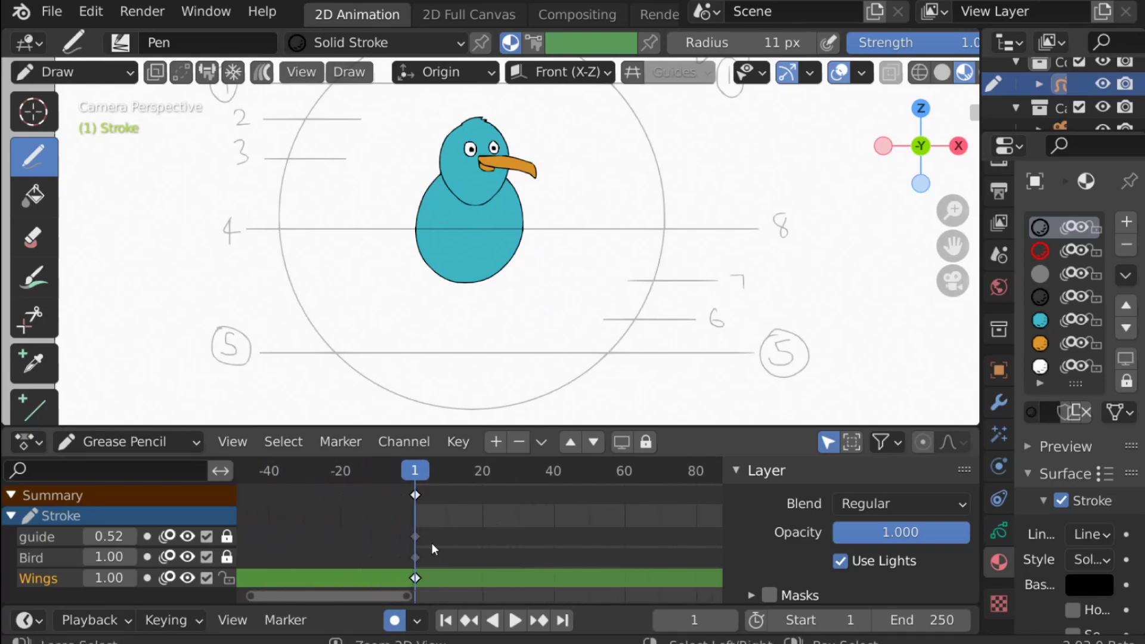
scroll(487, 506, "up", 10)
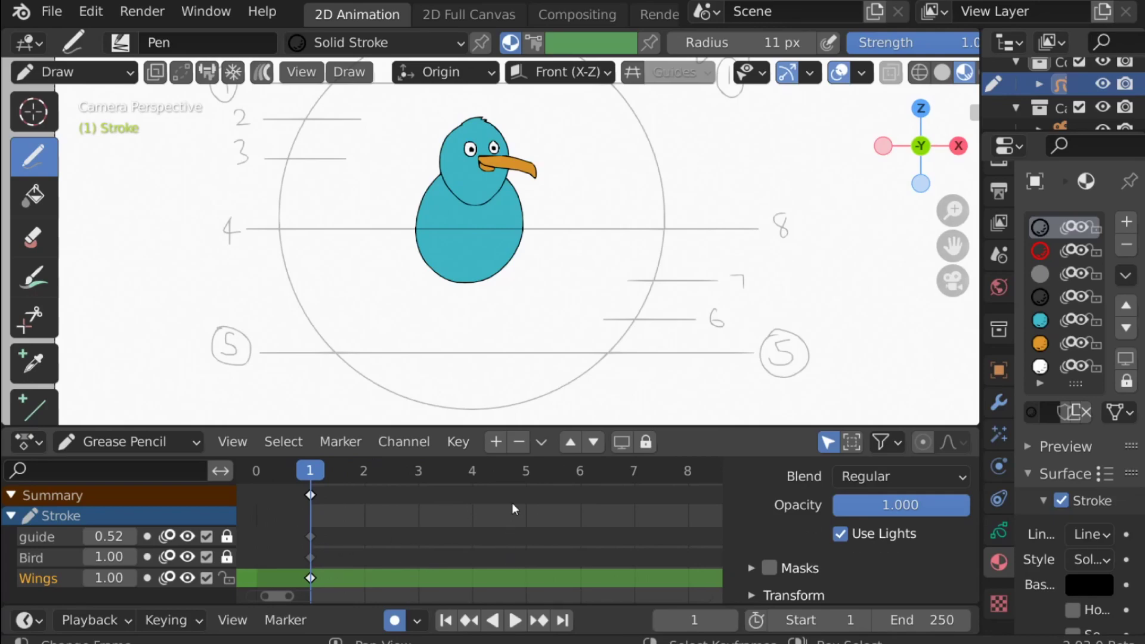
key("ctrl+space")
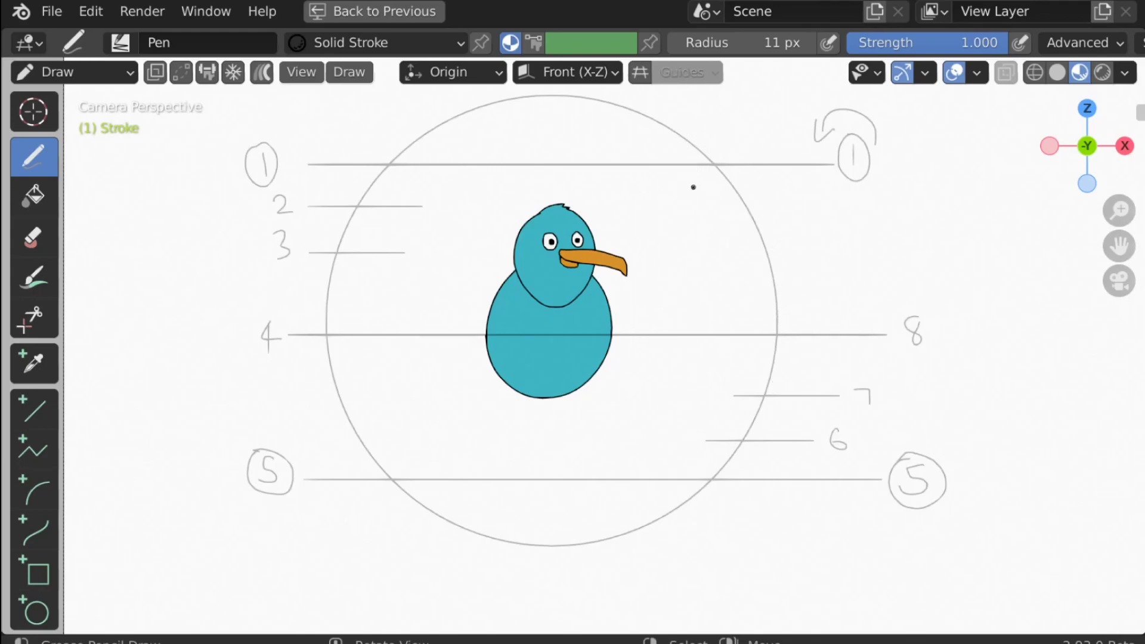
key("u")
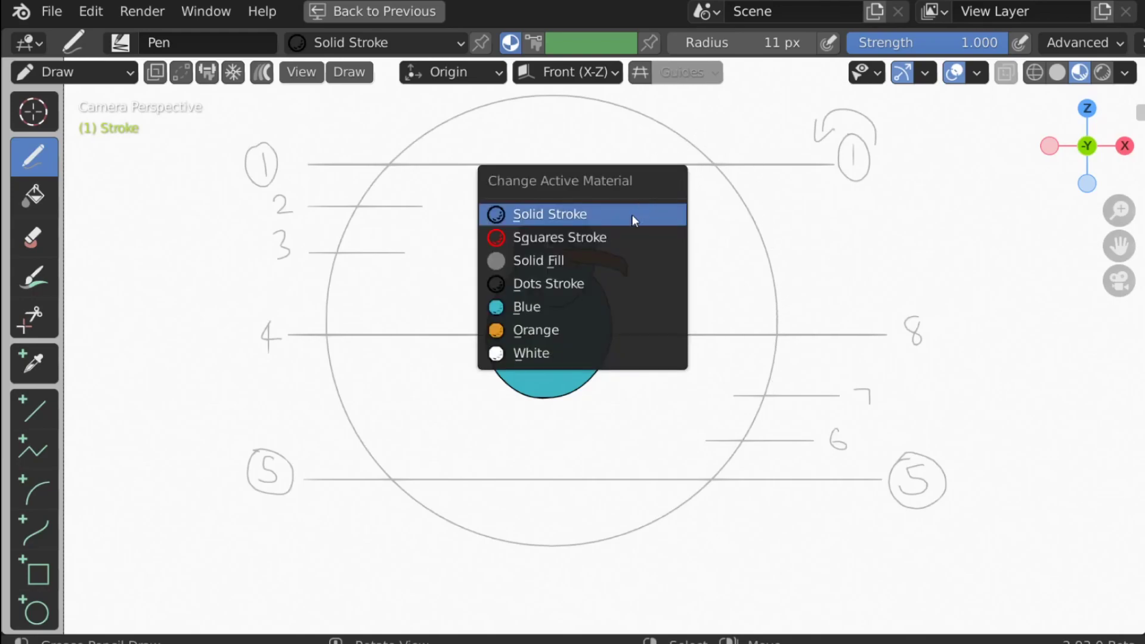
left_click(535, 306)
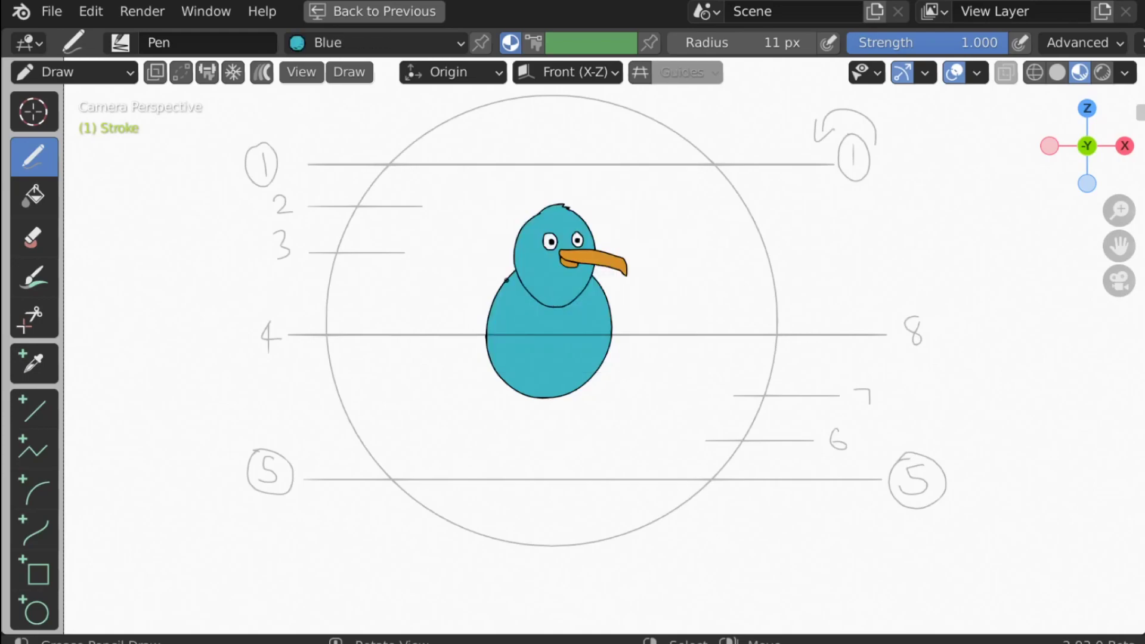
- Move the Wings layer above Bird and draw a raised feathered wing on frame 1, from the left shoulder up to guide line 1
key("ctrl+space")
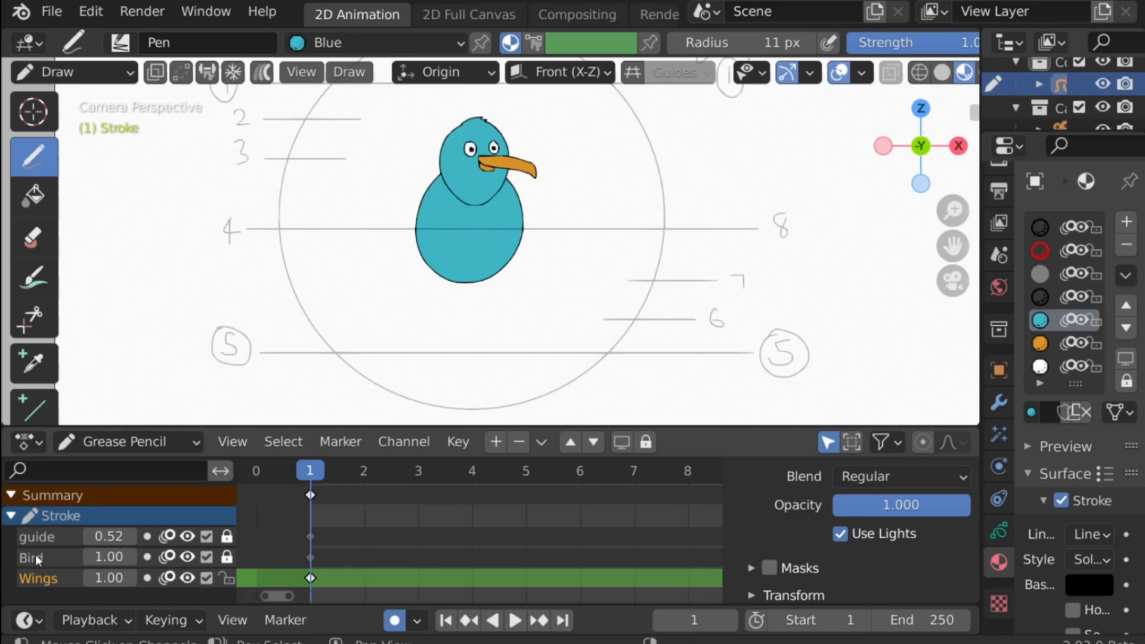
left_click(571, 443)
key("ctrl+space")
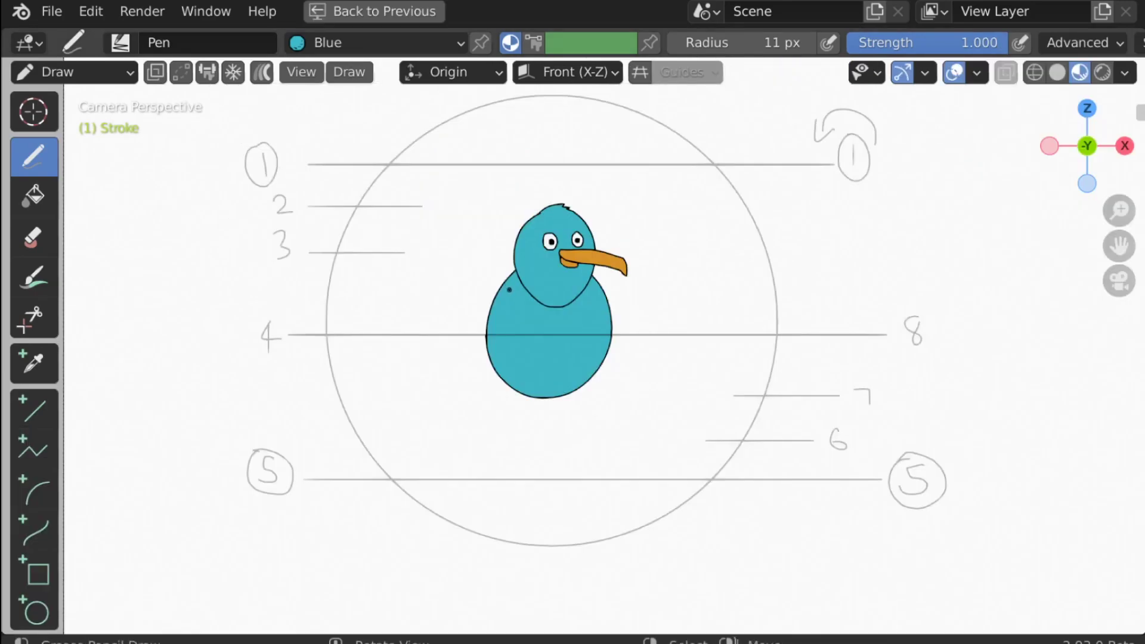
mouse_move(512, 279)
left_mouse_down()
mouse_move(455, 206)
mouse_move(384, 162)
mouse_move(510, 277)
left_mouse_up()
left_click_drag(398, 178, 507, 307)
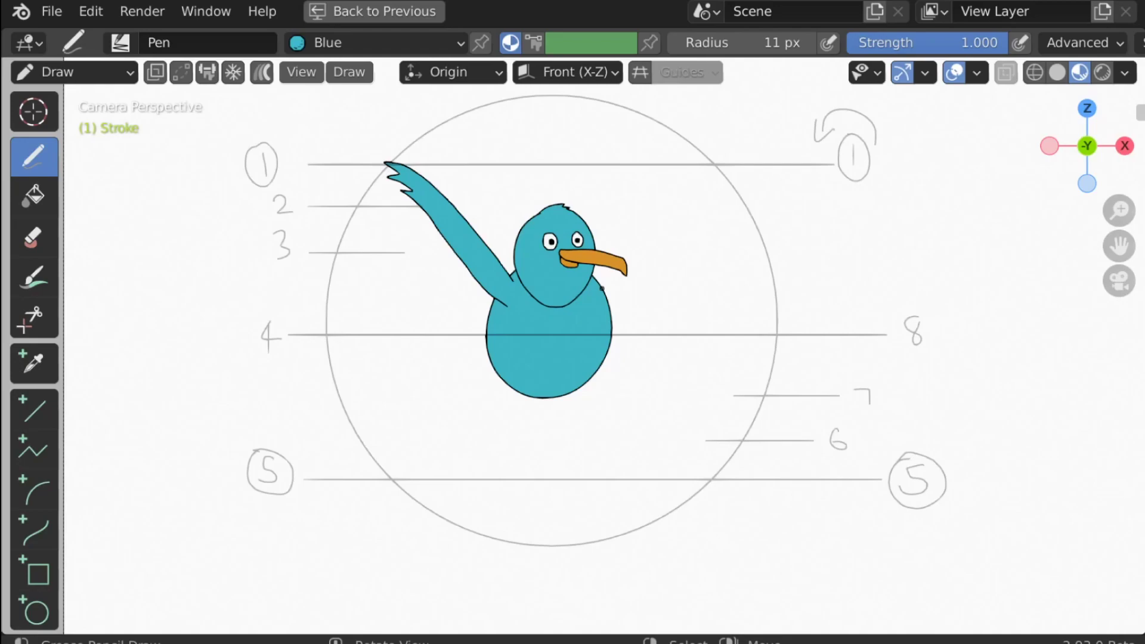
- Duplicate the raised wing, flip the copy around the Z axis and fit it to the right shoulder, then return to Draw mode
key("Tab")
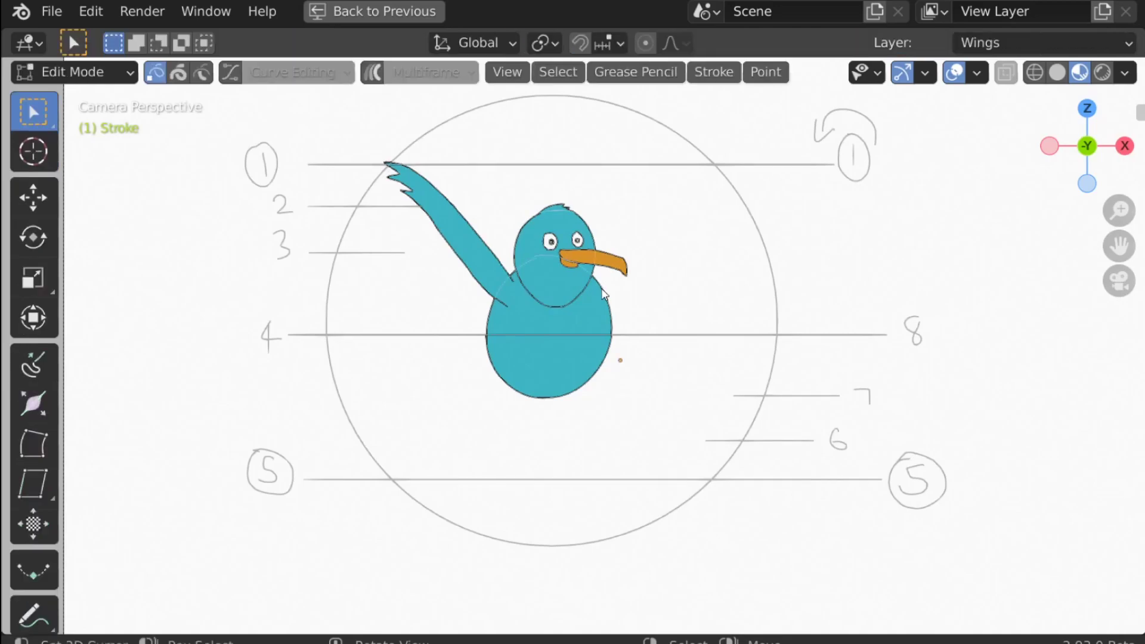
left_click(481, 223)
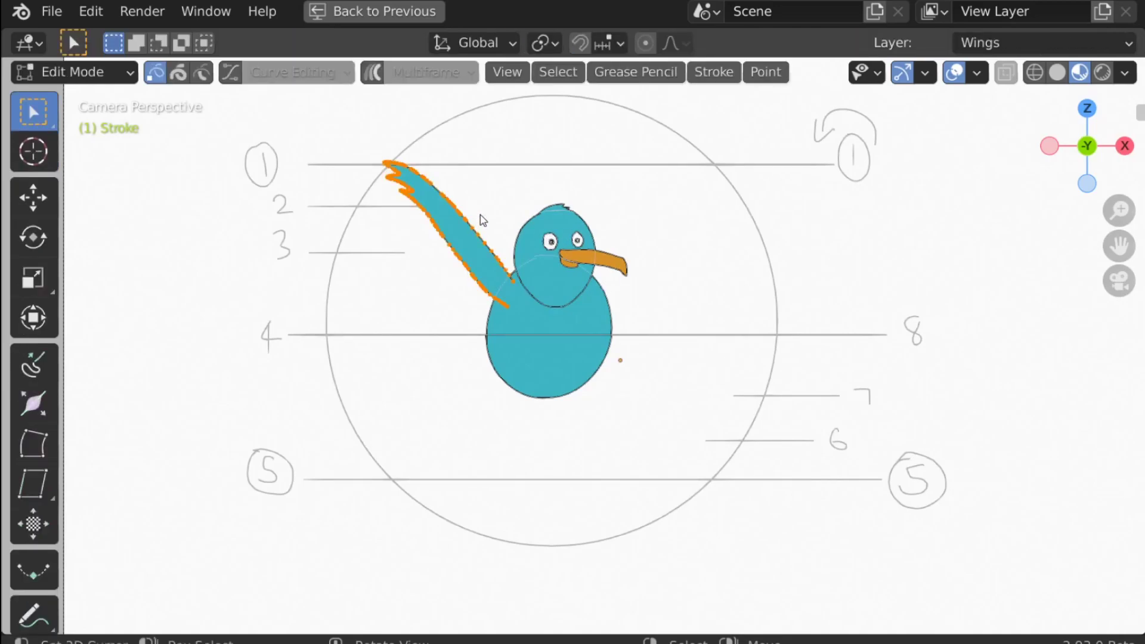
key("ctrl+space")
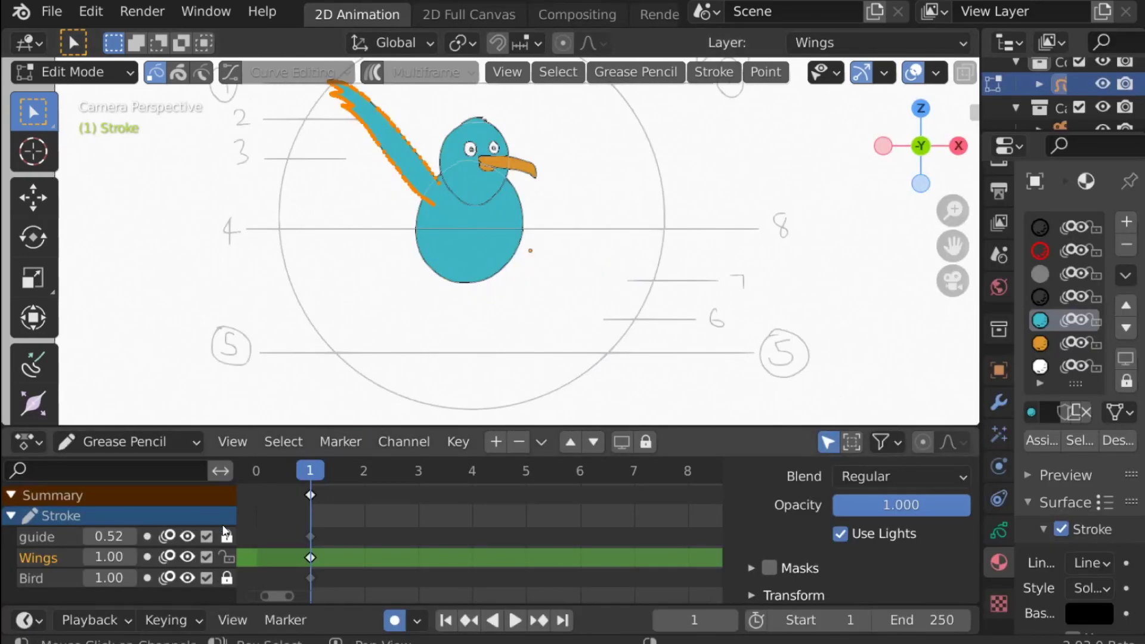
key("ctrl+space")
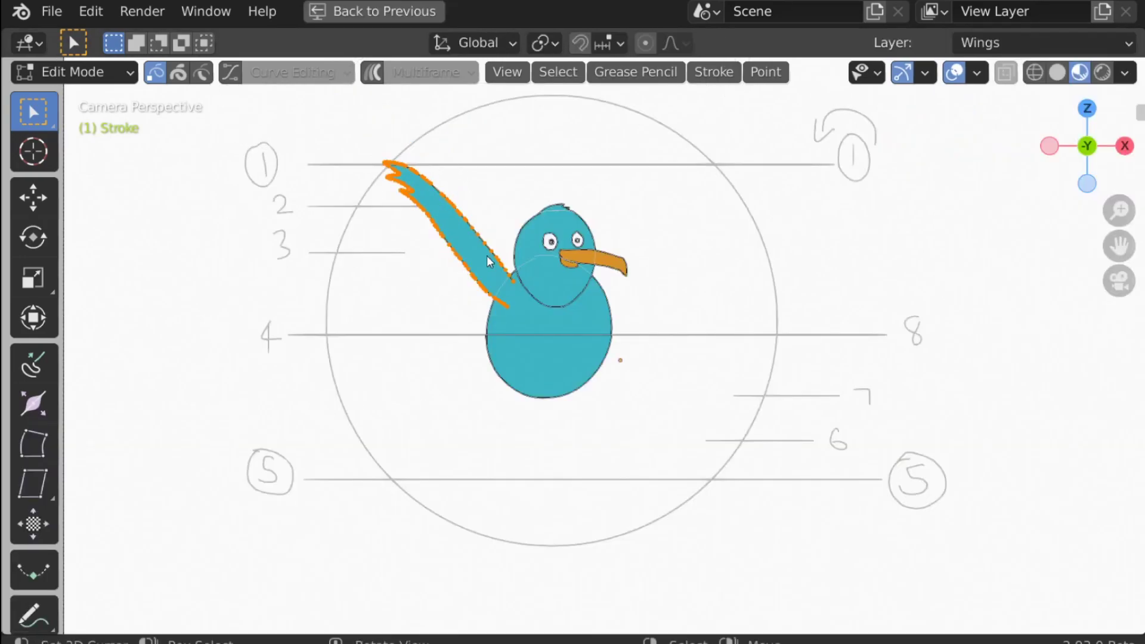
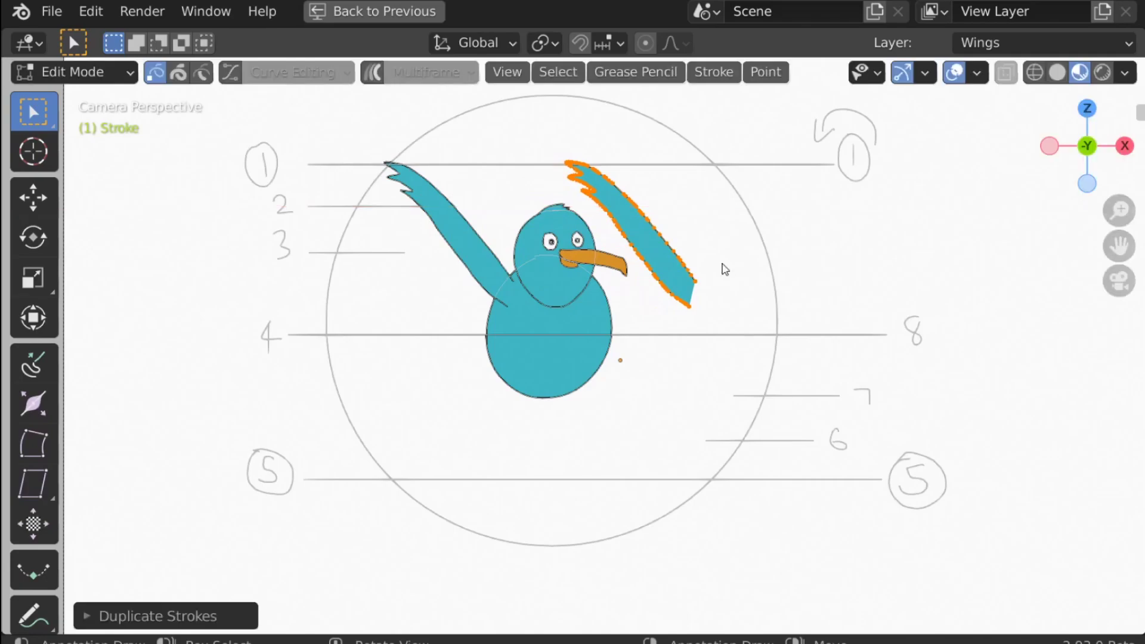
key("r")
key("z")
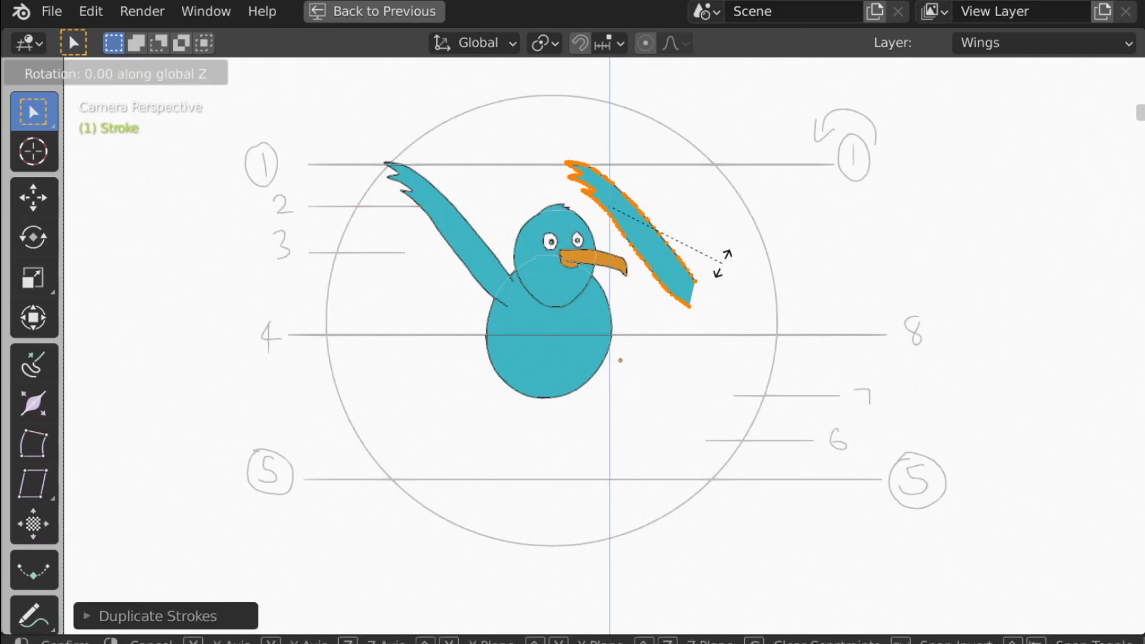
left_click(724, 266)
key("g")
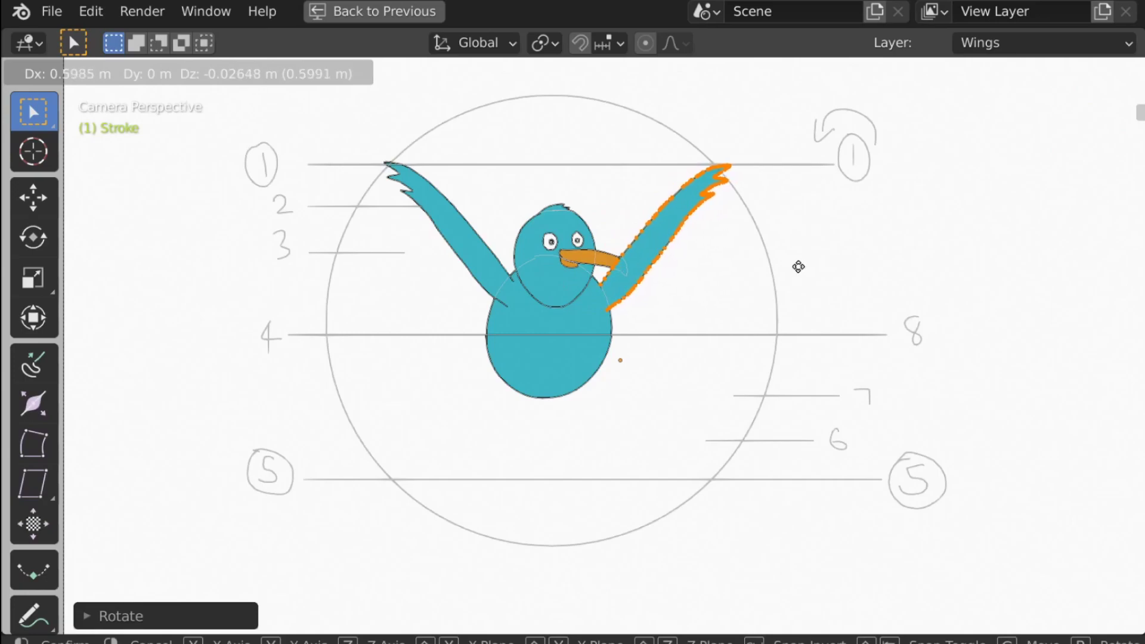
left_click(797, 266)
left_click(88, 73)
left_click(57, 172)
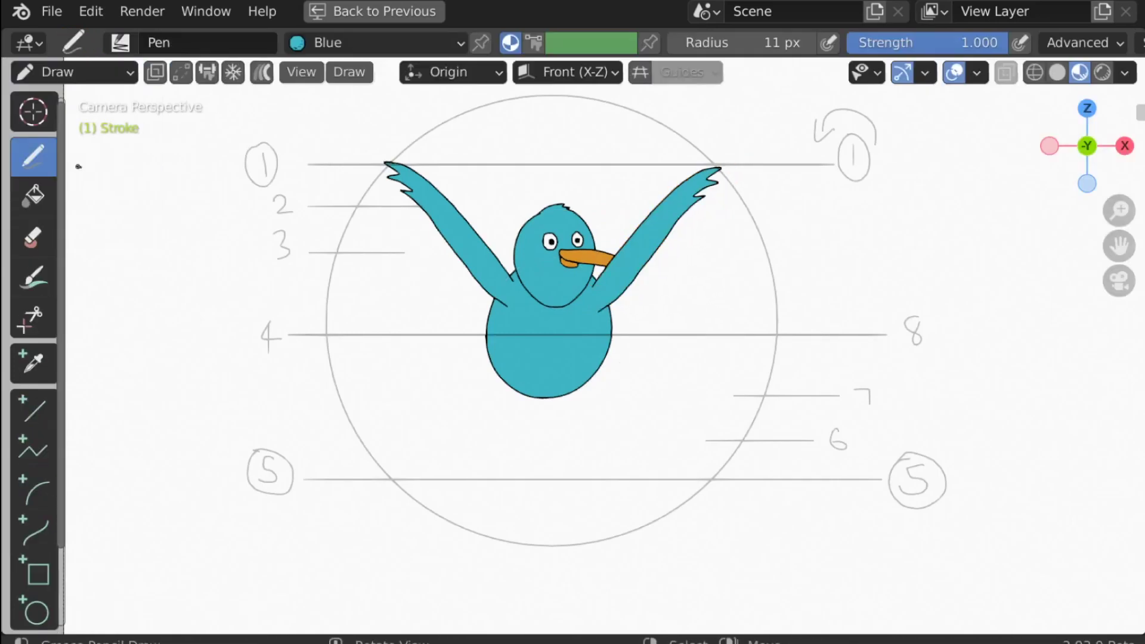
- On frame 2, draw the left wing from the shoulder out to where guide line 2 meets the circle
key("Right")
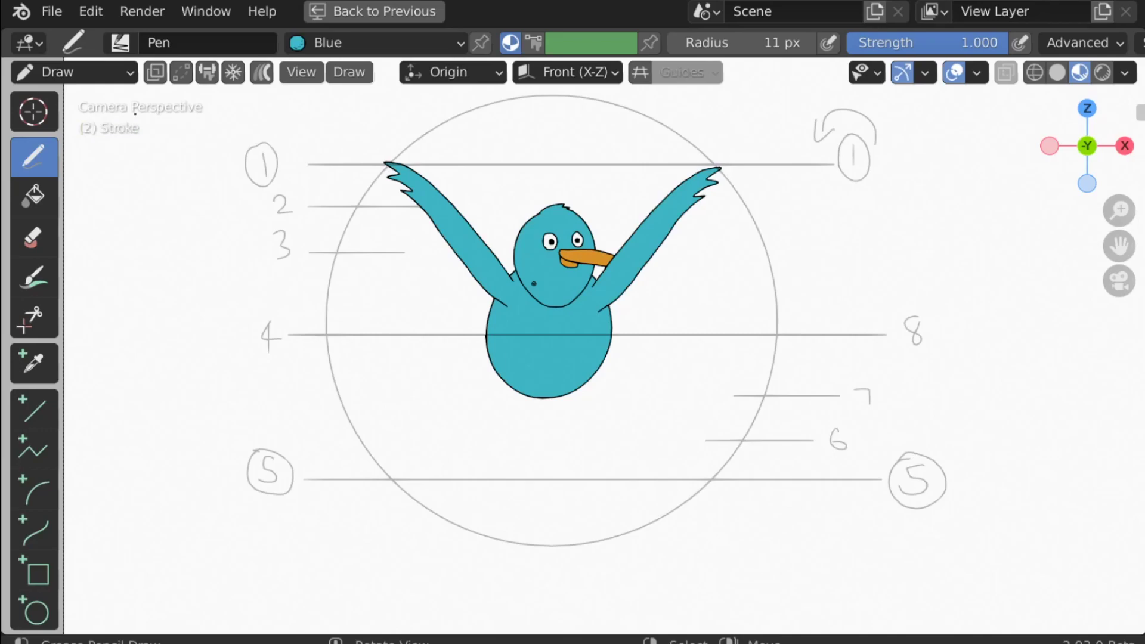
left_click_drag(91, 149, 87, 154)
key("ctrl+z")
scroll(506, 335, "up", 4)
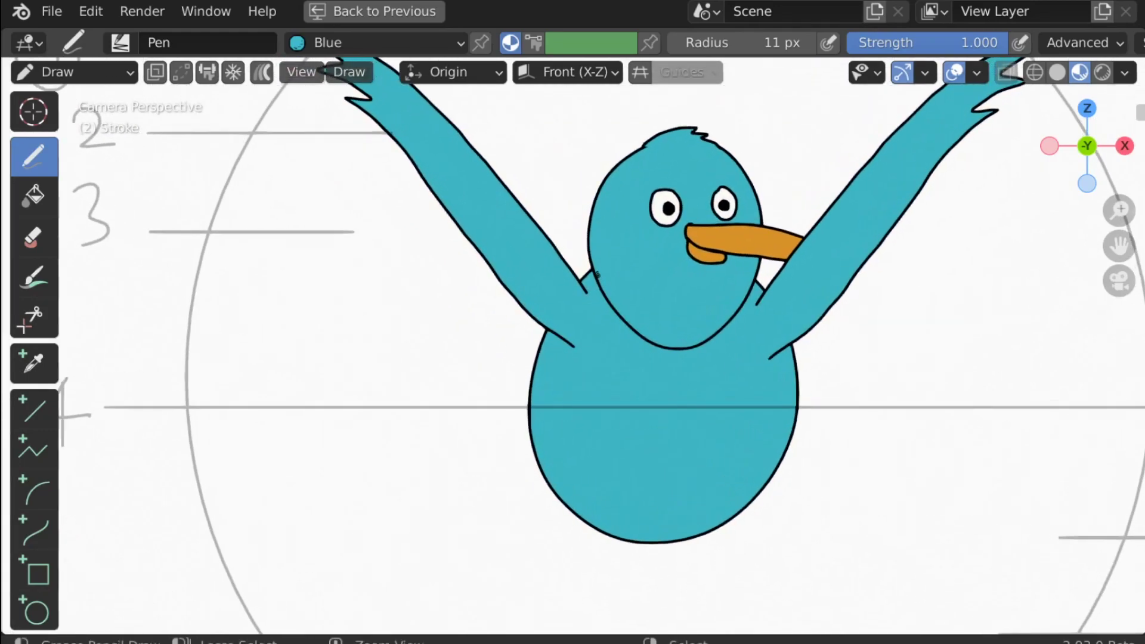
middle_click_drag(507, 335, 519, 384, "shift")
mouse_move(595, 336)
left_mouse_down()
mouse_move(268, 190)
mouse_move(291, 216)
mouse_move(277, 222)
mouse_move(328, 251)
mouse_move(304, 254)
mouse_move(474, 326)
mouse_move(590, 392)
left_mouse_up()
scroll(490, 447, "down", 2)
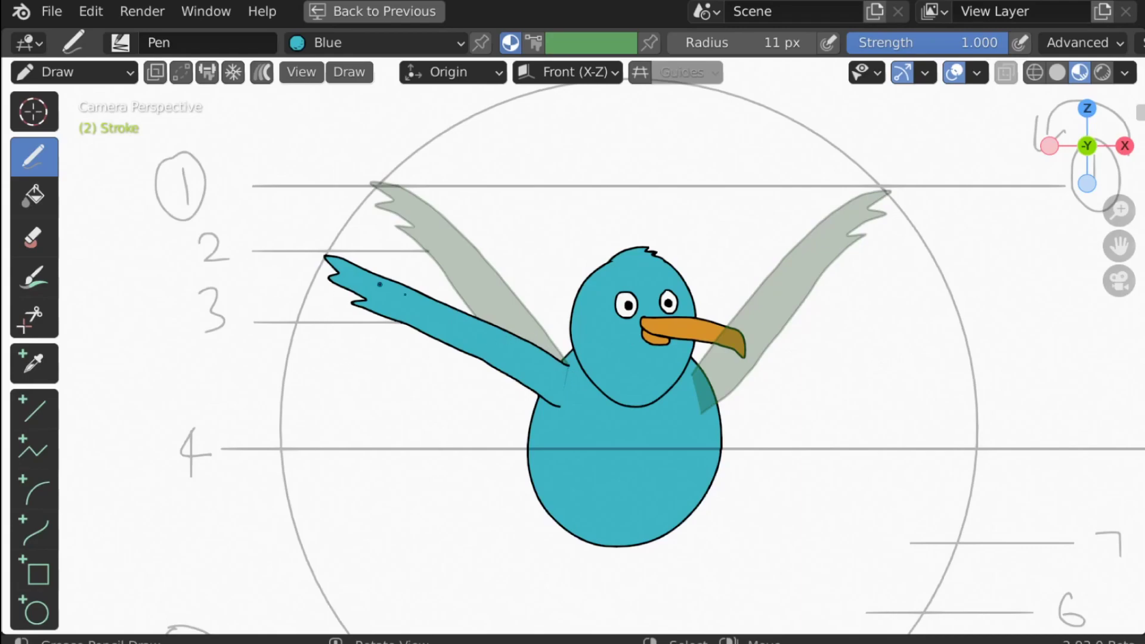
- On frame 3, draw the left wing from the shoulder out to where guide line 3 meets the circle
key("Right")
scroll(441, 390, "up", 2)
left_click(732, 351)
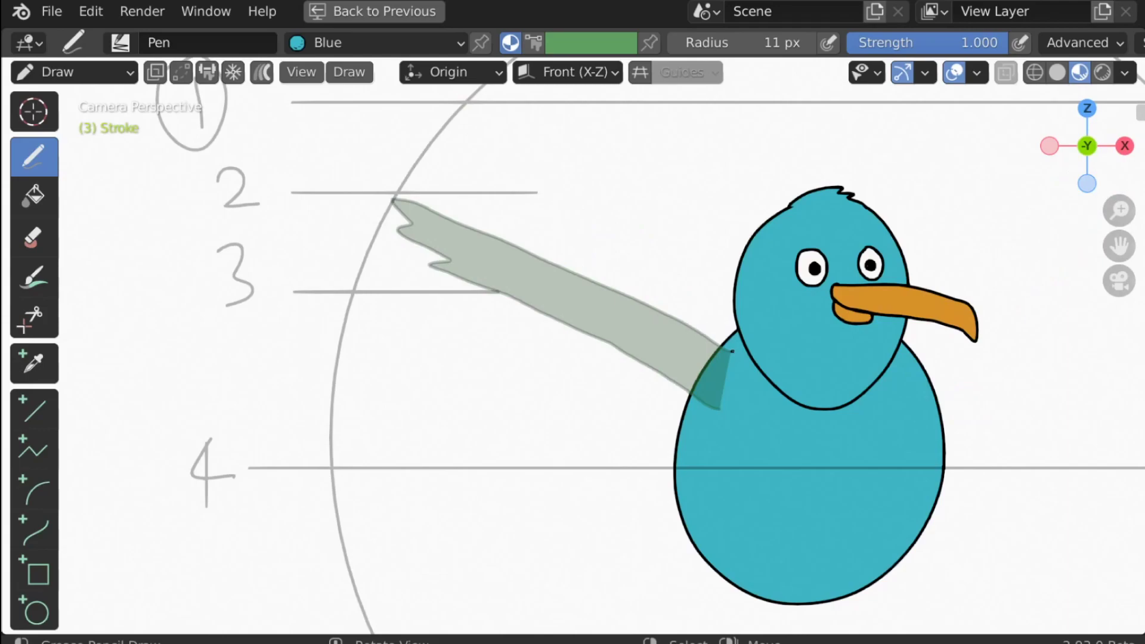
mouse_move(733, 352)
left_mouse_down()
mouse_move(558, 312)
mouse_move(351, 293)
mouse_move(396, 312)
mouse_move(379, 325)
mouse_move(417, 348)
mouse_move(576, 389)
mouse_move(723, 394)
mouse_move(719, 411)
left_mouse_up()
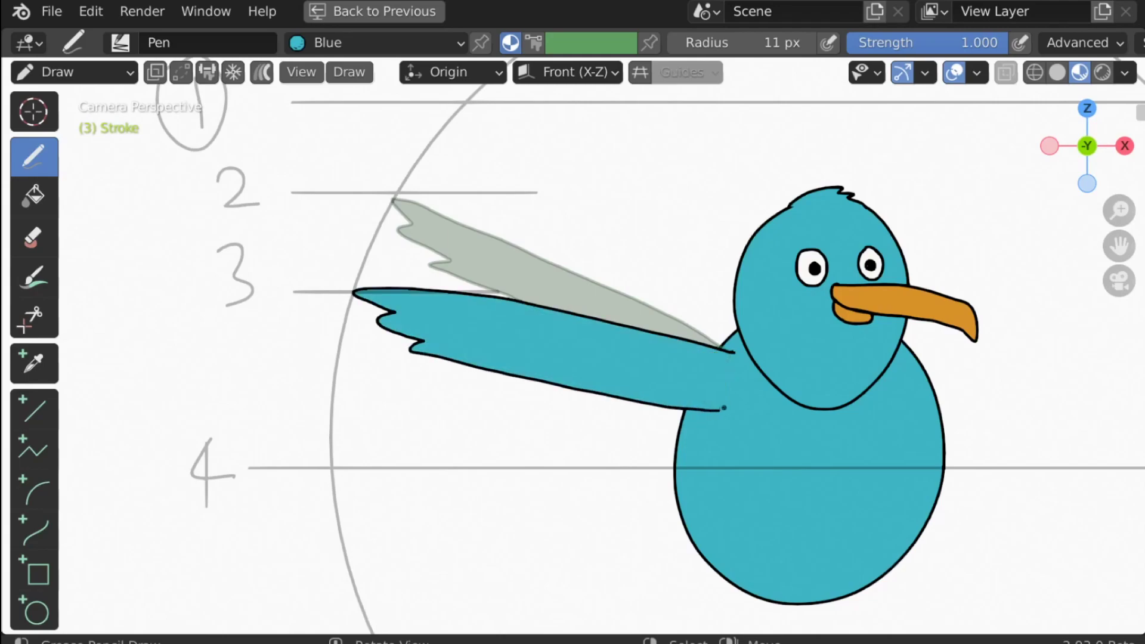
scroll(536, 360, "down", 2)
- On frame 4, draw the left wing sloping down from the shoulder to where guide line 4 meets the circle
key("Right")
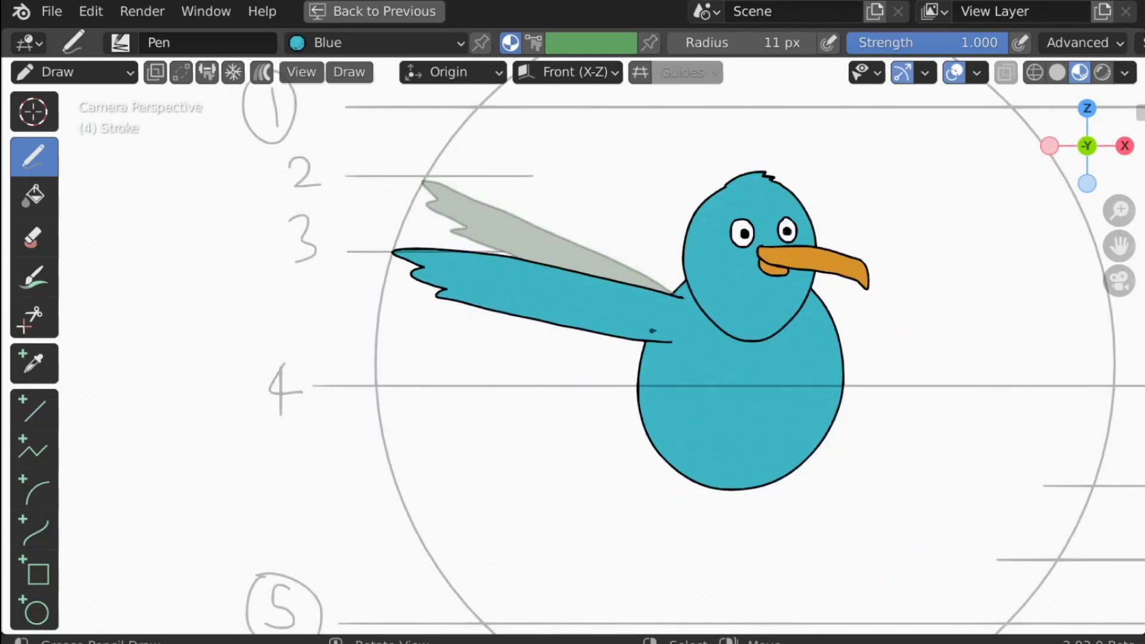
mouse_move(679, 298)
left_mouse_down()
mouse_move(493, 328)
mouse_move(375, 377)
mouse_move(410, 373)
mouse_move(401, 386)
mouse_move(678, 337)
left_mouse_up()
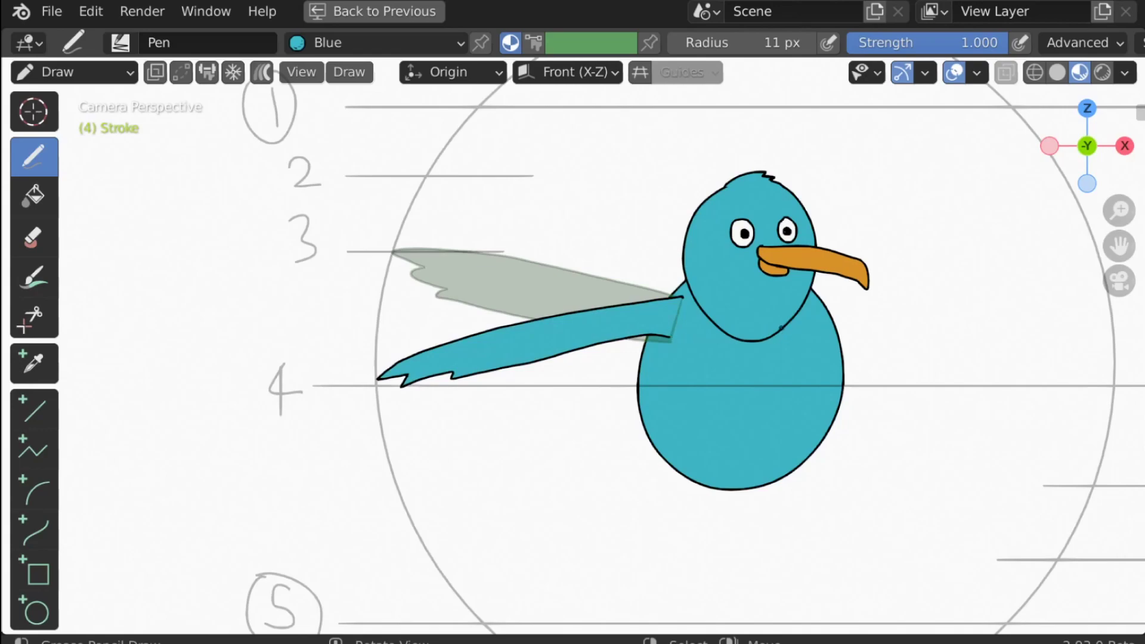
middle_click_drag(781, 328, 738, 257, "shift")
- On frame 5, draw the left wing hanging down from the shoulder toward guide line 5
key("Right")
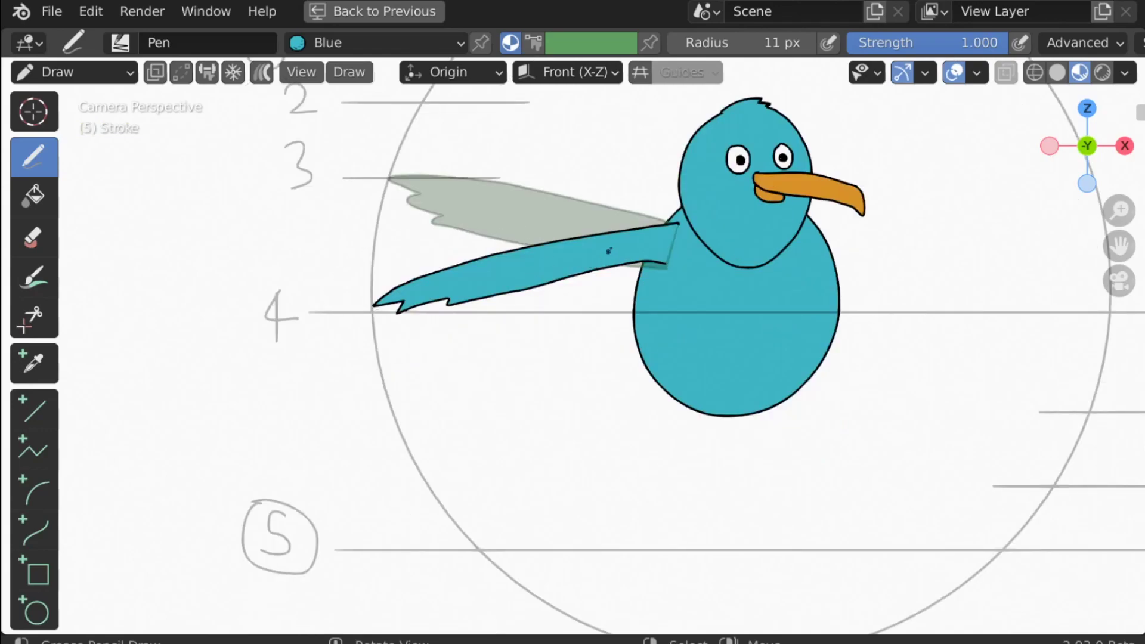
mouse_move(677, 225)
left_mouse_down()
mouse_move(537, 346)
mouse_move(455, 498)
mouse_move(457, 532)
mouse_move(473, 500)
mouse_move(484, 514)
mouse_move(647, 265)
mouse_move(676, 258)
left_mouse_up()
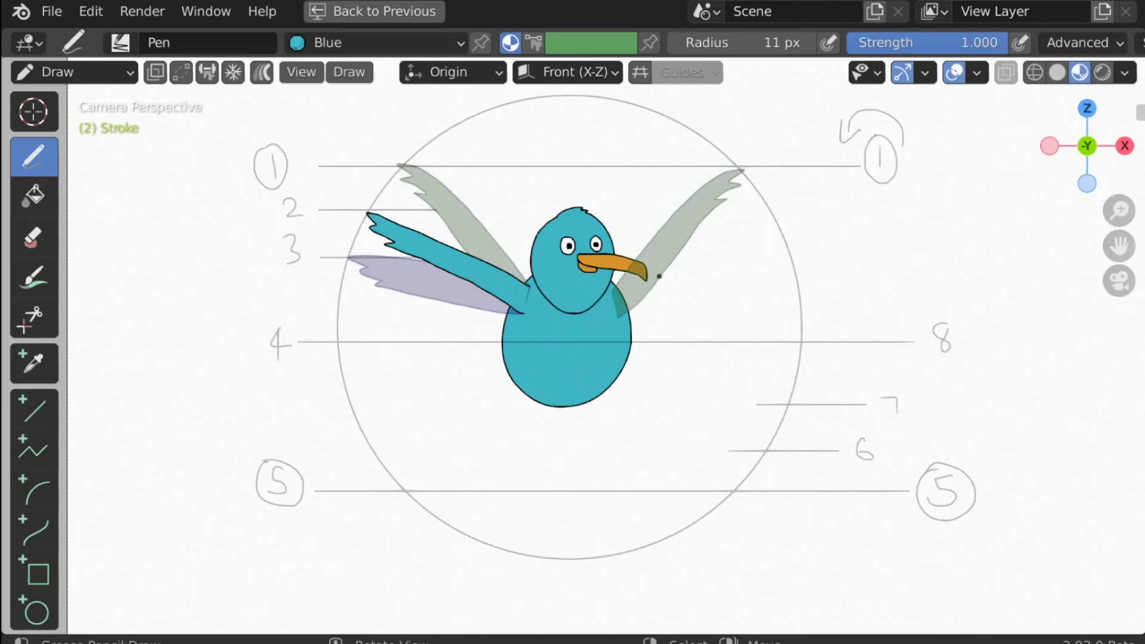
- Step back and forth through the wing keyframes from frame 2 to frame 5 to review the downstroke
key("Up")
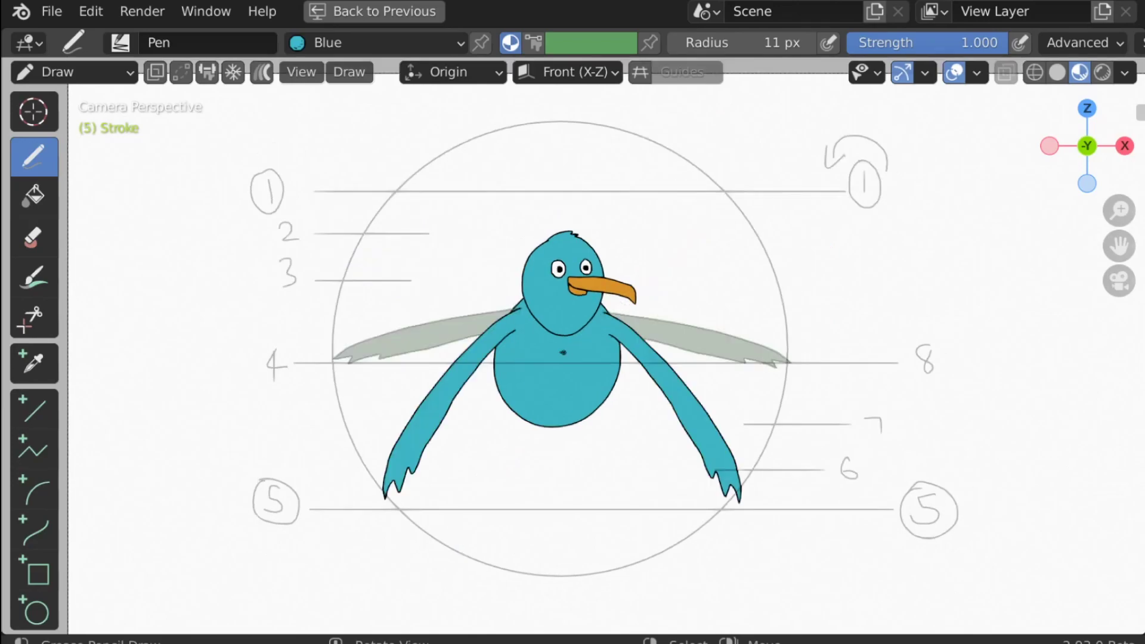
key("Down")
key("Down")
key("Down")
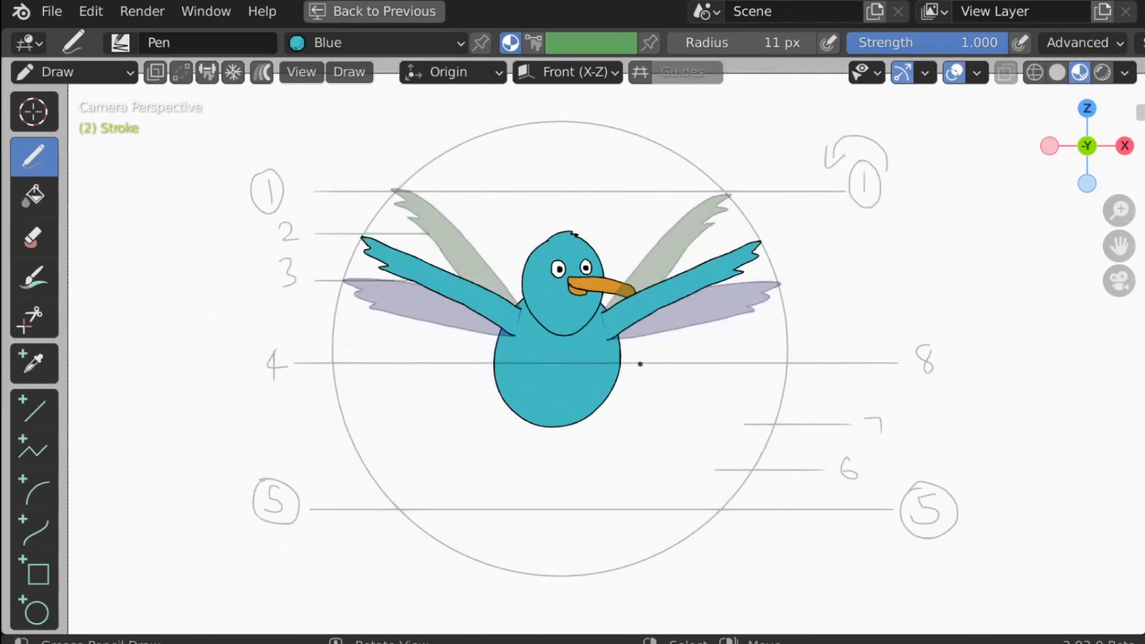
key("Up")
key("Up")
key("Up")
key("Up")
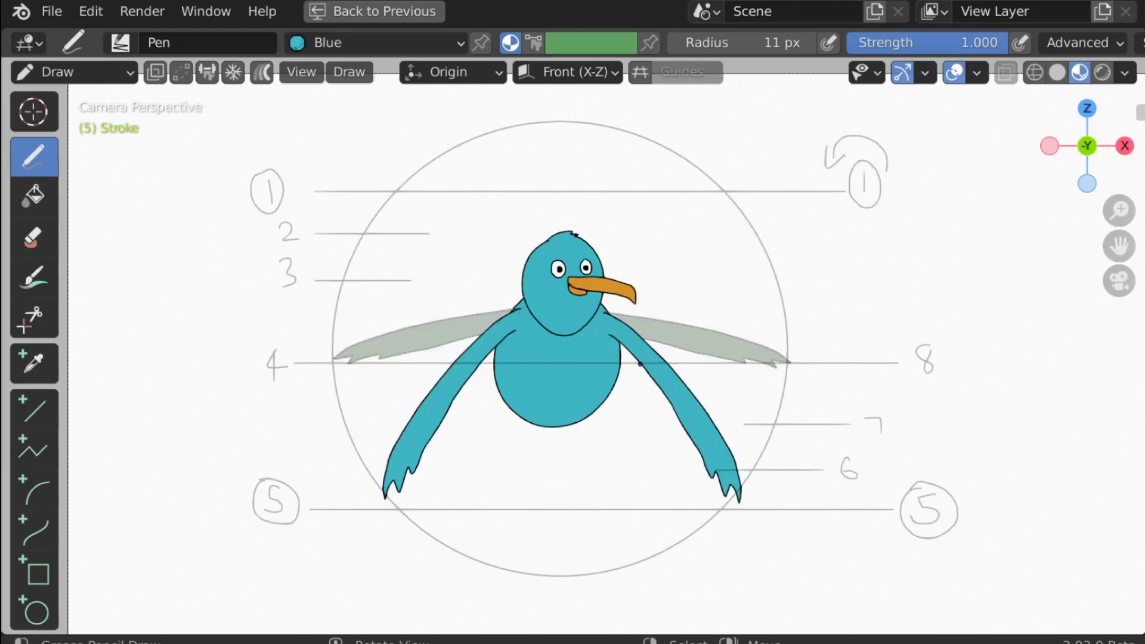
- On frame 6, draw the right wing arching from the shoulder down to where guide line 6 meets the circle
key("Right")
scroll(530, 338, "up", 4)
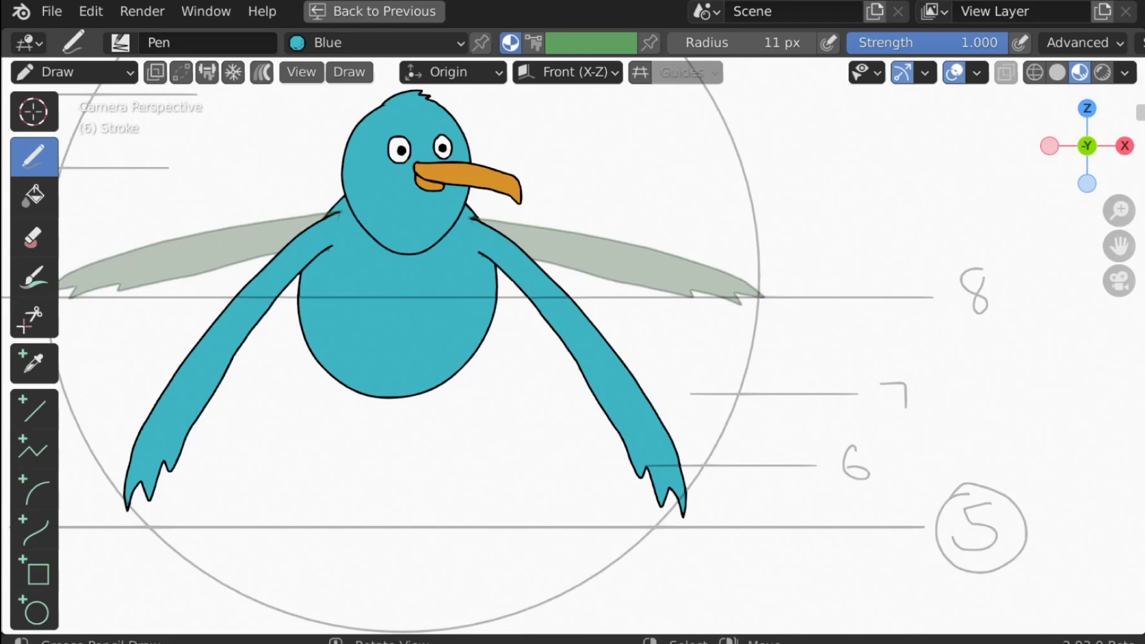
mouse_move(474, 213)
left_mouse_down()
mouse_move(497, 212)
mouse_move(633, 257)
mouse_move(710, 380)
mouse_move(715, 468)
mouse_move(707, 449)
mouse_move(700, 467)
mouse_move(690, 416)
mouse_move(613, 315)
mouse_move(570, 281)
mouse_move(479, 254)
left_mouse_up()
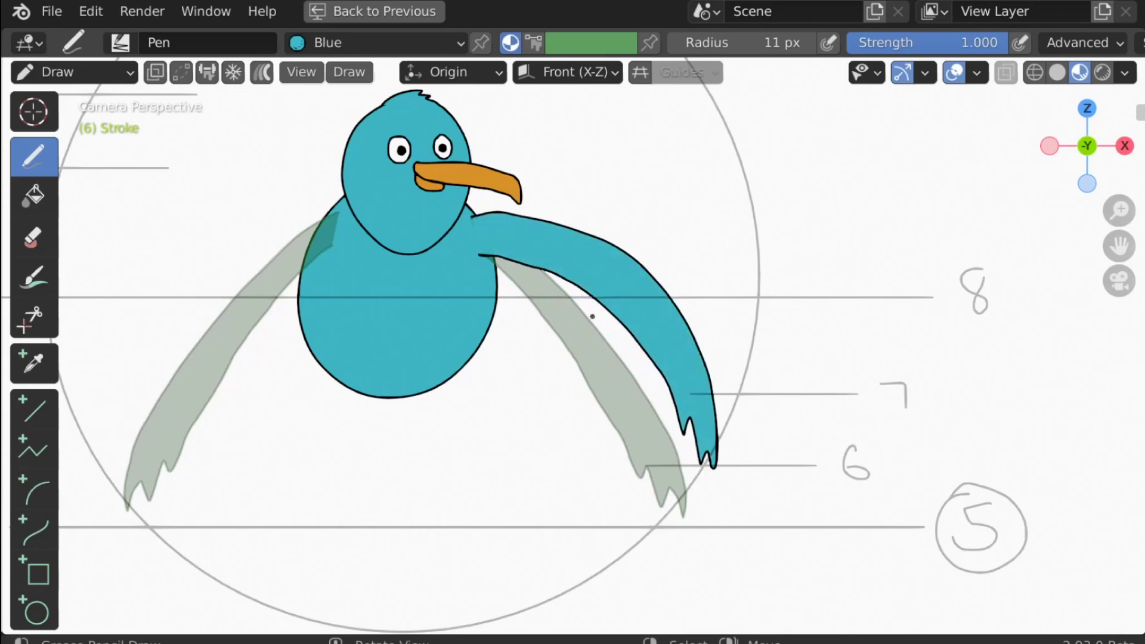
- On frame 6, duplicate the right wing's strokes and move the copy along X to the left side of the body
key("Tab")
key("l")
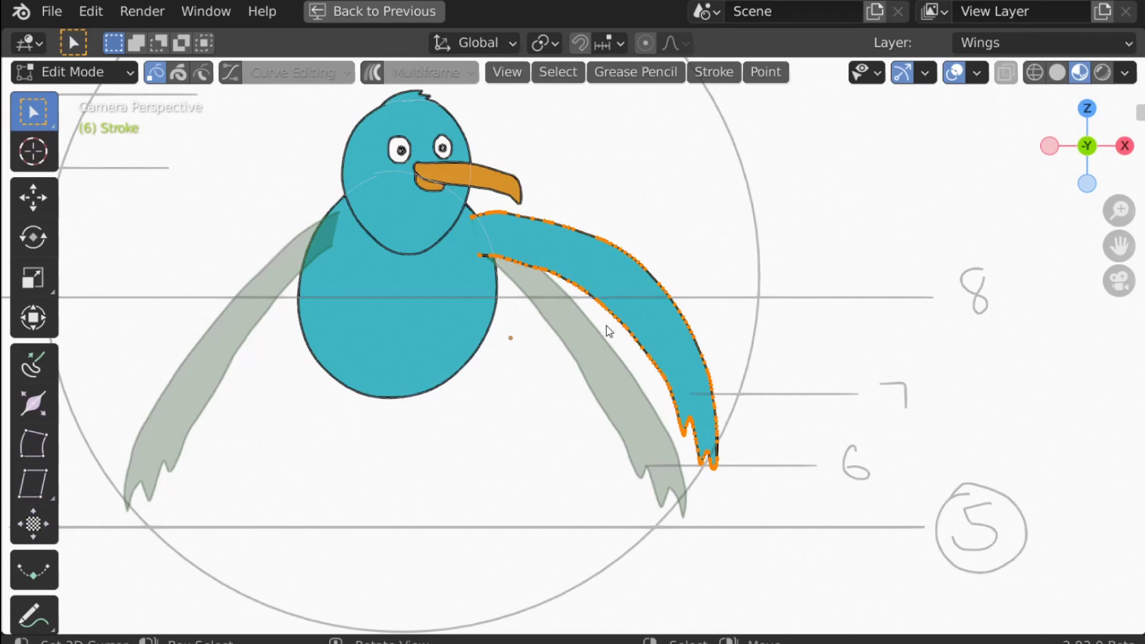
key("shift+d")
key("x")
left_click(272, 327)
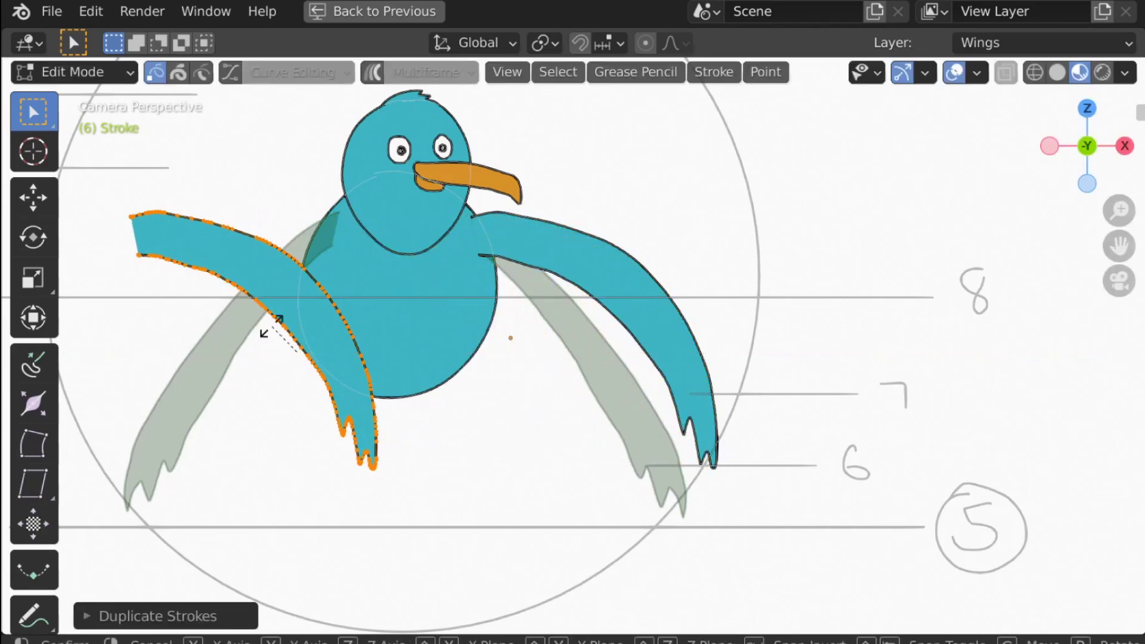
- Rotate the frame 6 wing copy 180° about Z, slide it along X onto the left shoulder, and return to Draw mode
key("r")
type("y-180")
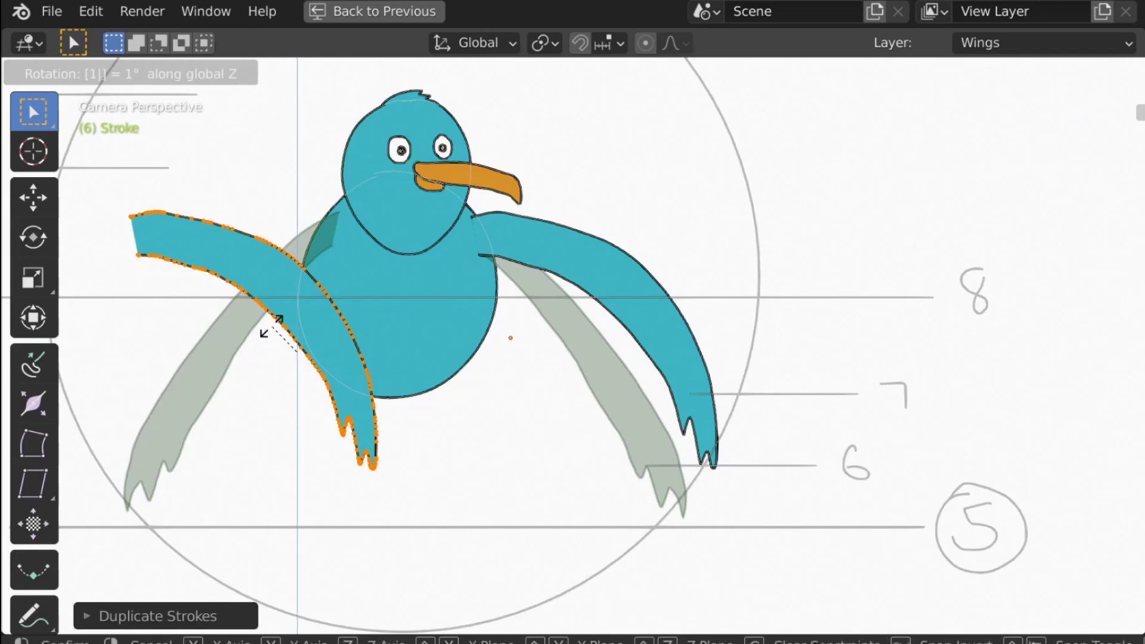
key("Return")
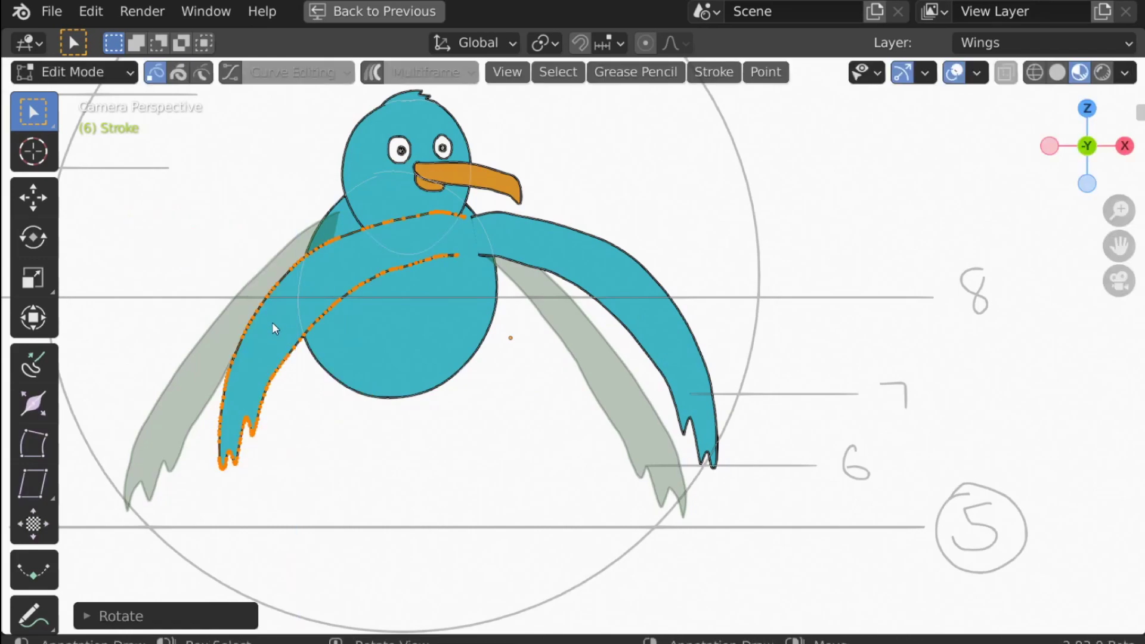
key("g")
key("x")
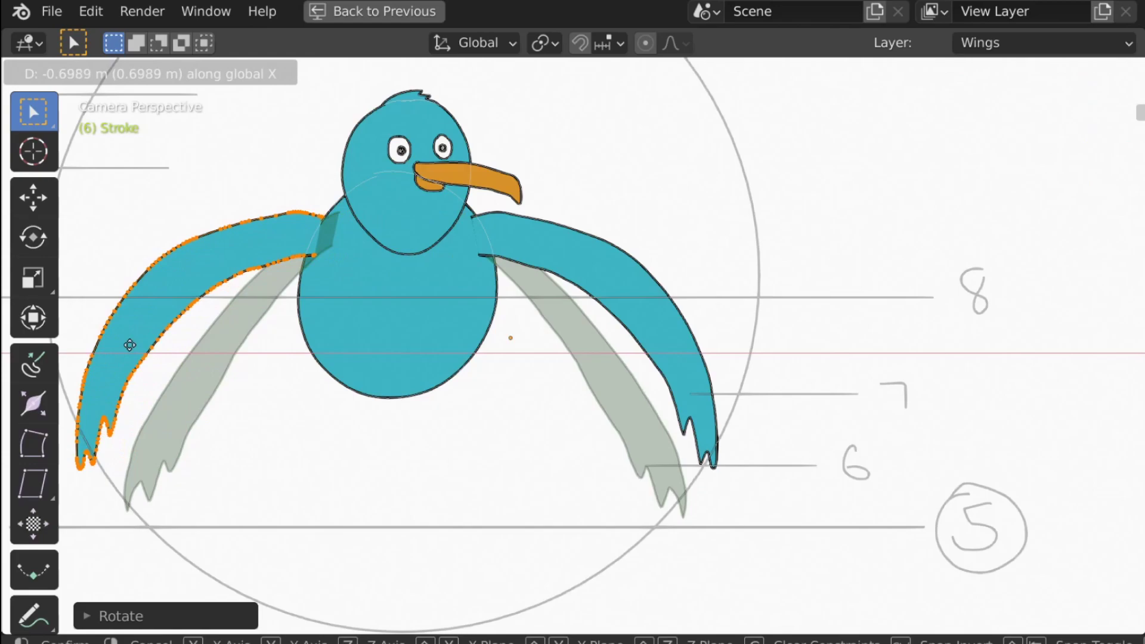
left_click(140, 346)
left_click(77, 71)
left_click(95, 171)
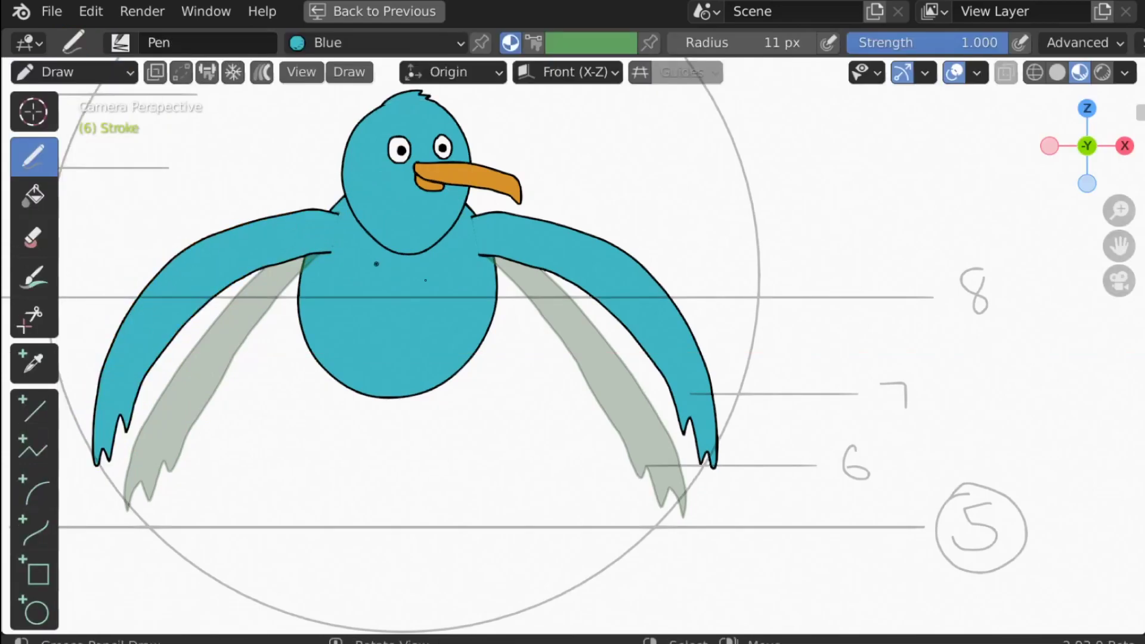
- On frame 7, draw the right wing arching from the shoulder down to where guide line 7 meets the circle
key("Right")
mouse_move(475, 210)
left_mouse_down()
mouse_move(605, 194)
mouse_move(730, 350)
mouse_move(739, 395)
mouse_move(723, 358)
mouse_move(710, 369)
mouse_move(690, 341)
mouse_move(596, 276)
mouse_move(531, 250)
mouse_move(478, 244)
mouse_move(481, 255)
left_mouse_up()
- On frame 7, duplicate the right wing's strokes and move the copy along X to the left side of the body
key("Tab")
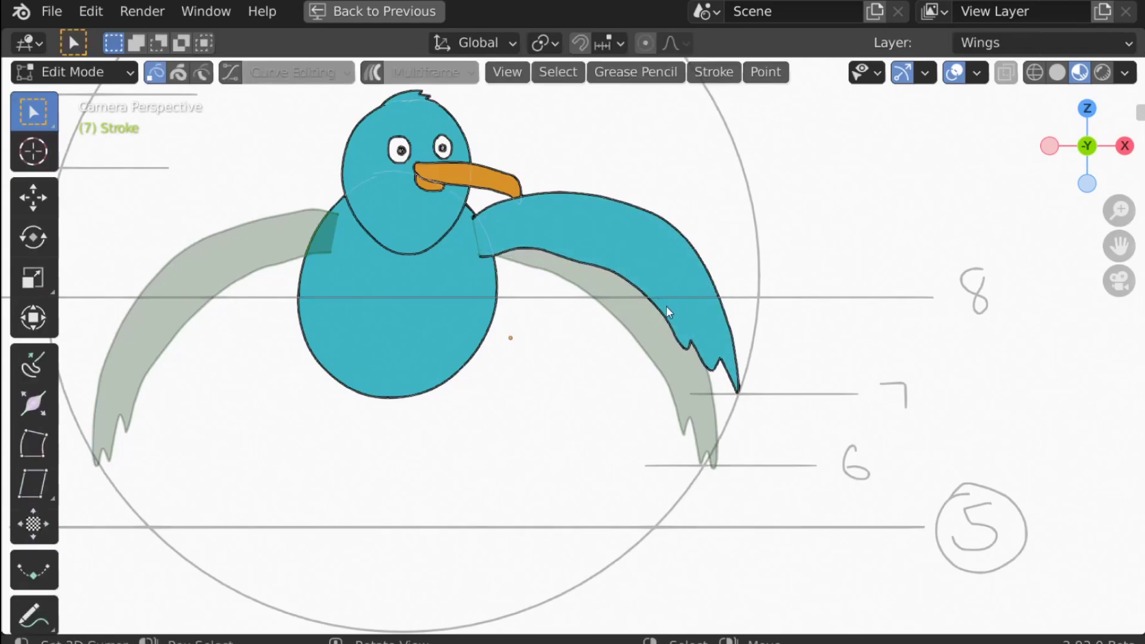
left_click(633, 302)
key("shift+d")
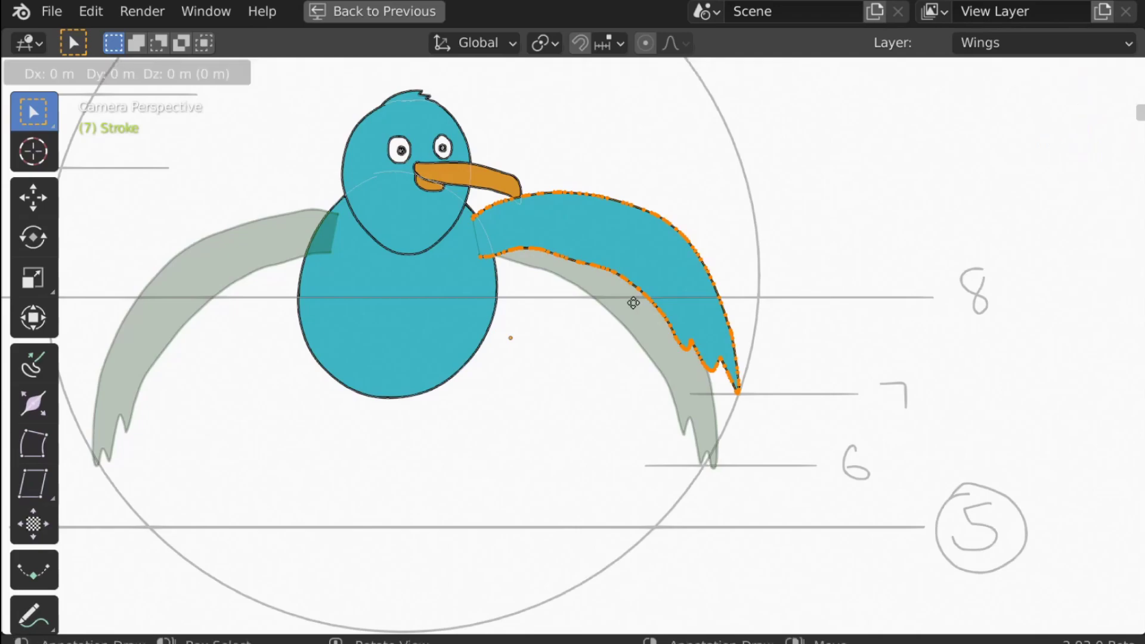
key("x")
left_click(292, 292)
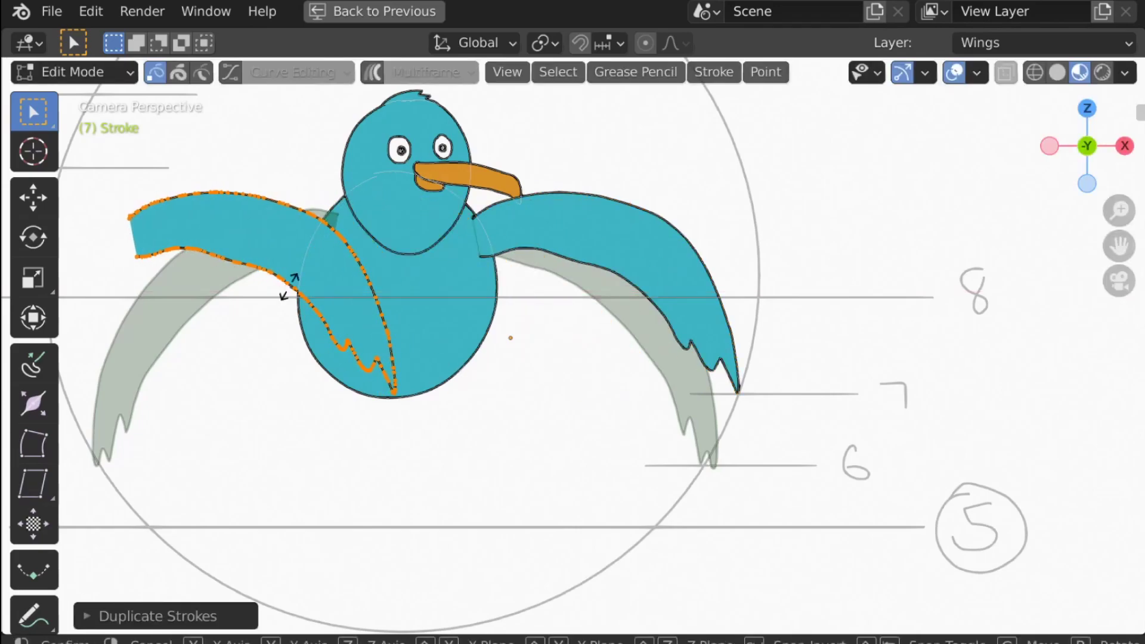
- Rotate the frame 7 wing copy 180° about Z, slide it along X onto the left shoulder, and return to Draw mode
type("rz180")
key("Return")
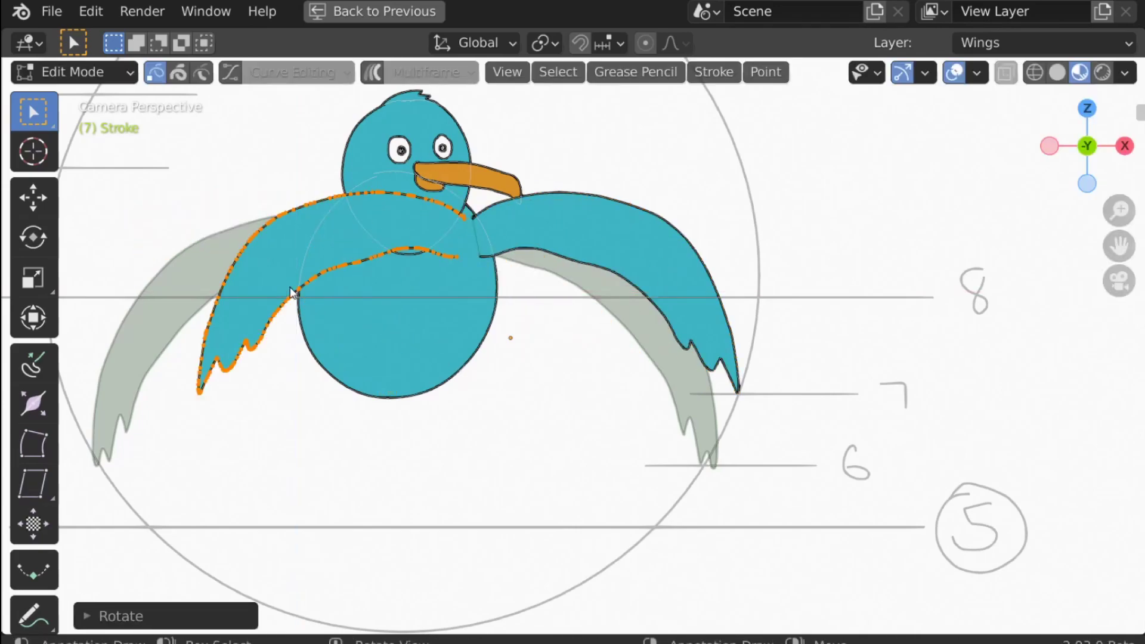
key("g")
key("x")
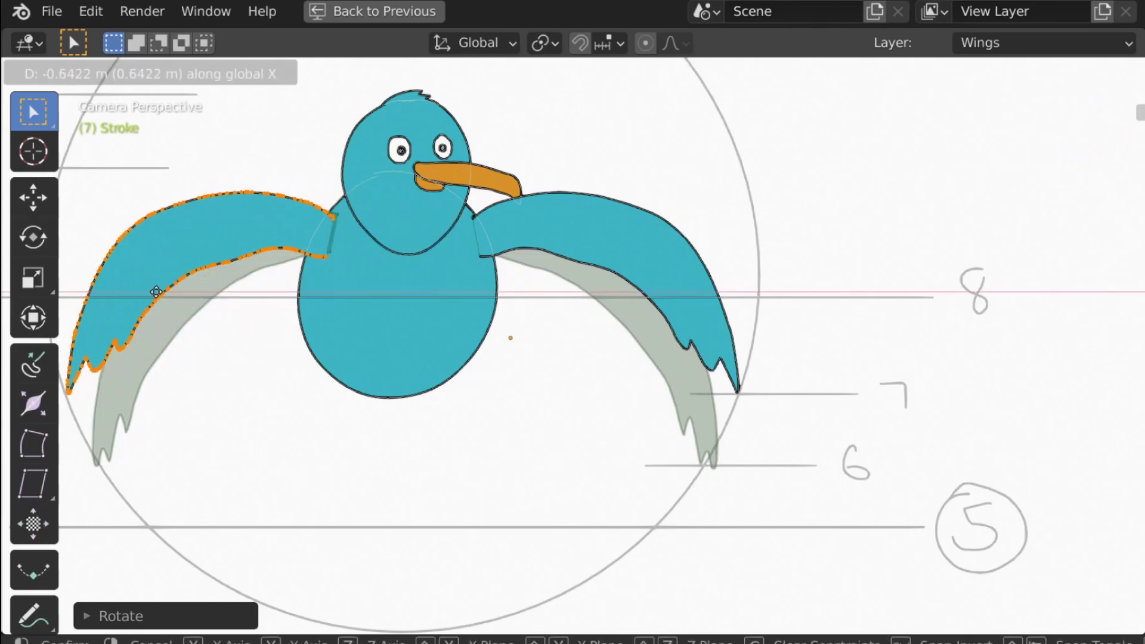
left_click(156, 288)
key("Tab")
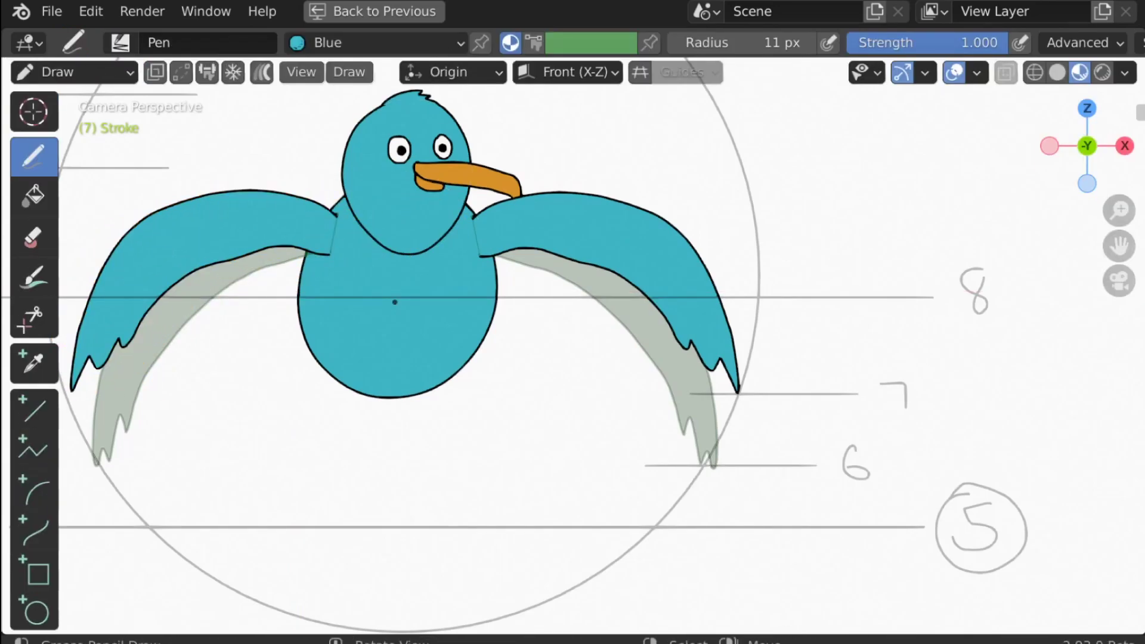
- On frame 8, draw the wings arching from the shoulders down to guide line 8, and restore the full workspace layout
key("Right")
left_click(466, 217)
mouse_move(473, 210)
left_mouse_down()
mouse_move(547, 128)
mouse_move(680, 164)
mouse_move(731, 260)
mouse_move(733, 300)
mouse_move(711, 261)
mouse_move(702, 279)
mouse_move(598, 210)
mouse_move(550, 213)
mouse_move(494, 260)
left_mouse_up()
key("ctrl+space")
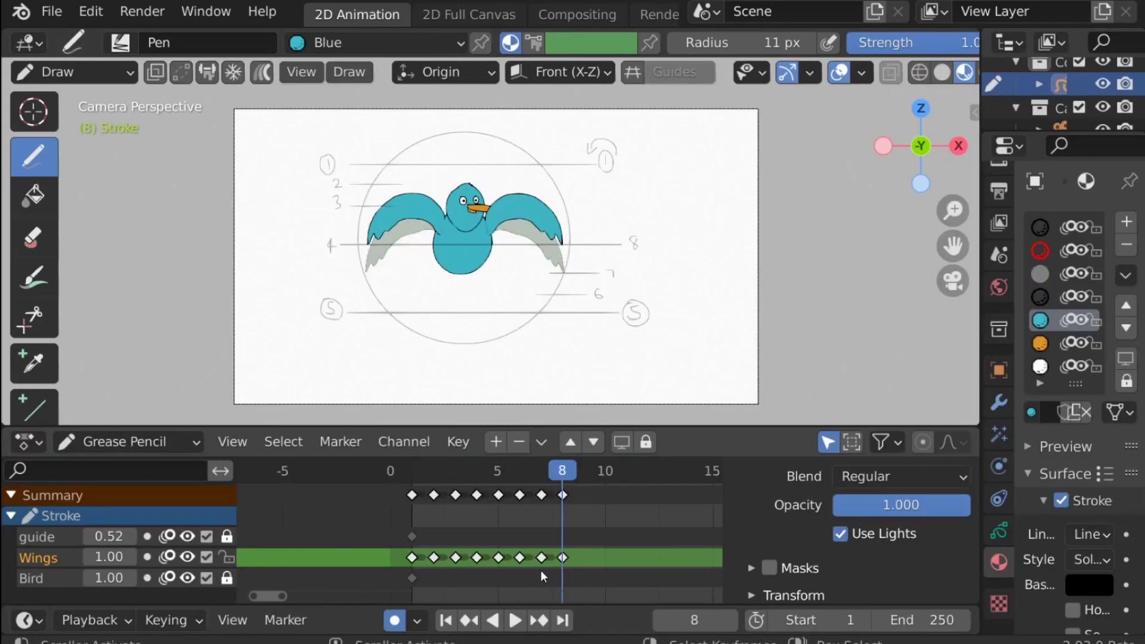
- Scrub through the first wing frames, return to frame 1, and set the animation's end frame to 8
left_click(446, 620)
left_click_drag(411, 566, 476, 566)
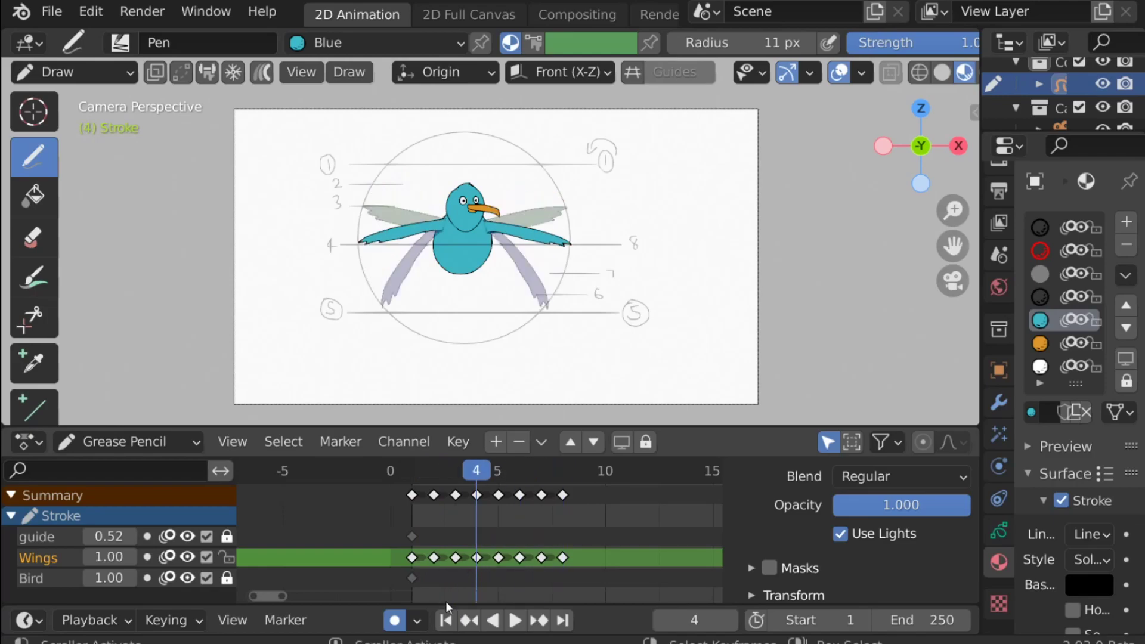
left_click(445, 620)
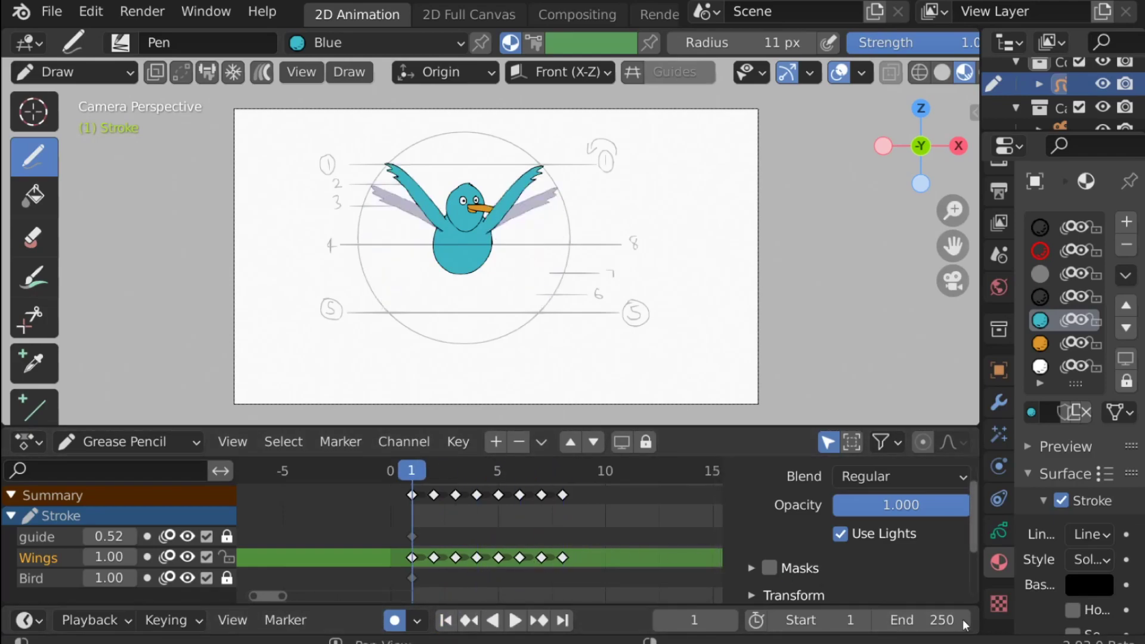
left_click(929, 621)
type("8")
key("Return")
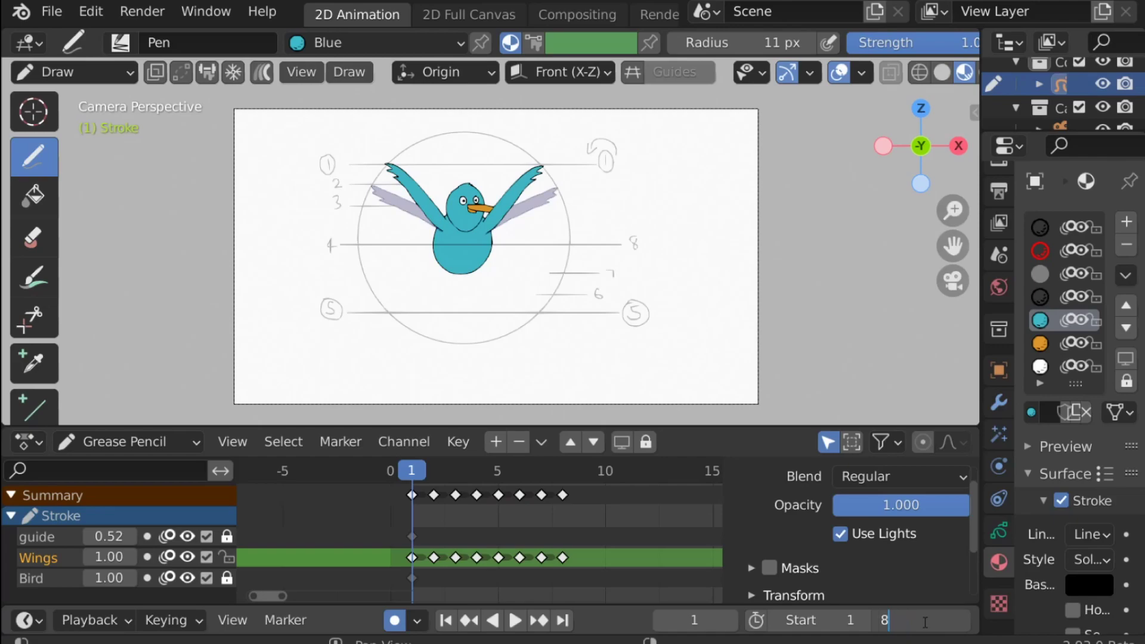
- Play the wing-flap loop, hide the guide layer, and stop playback back at frame 1
left_click(512, 621)
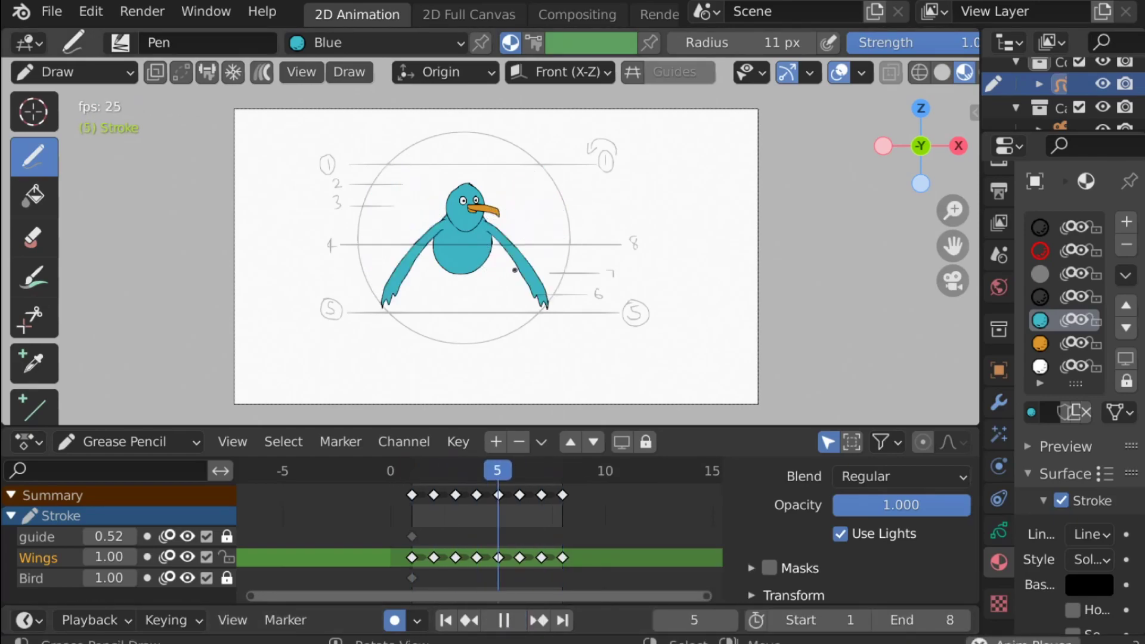
left_click(187, 536)
left_click(504, 620)
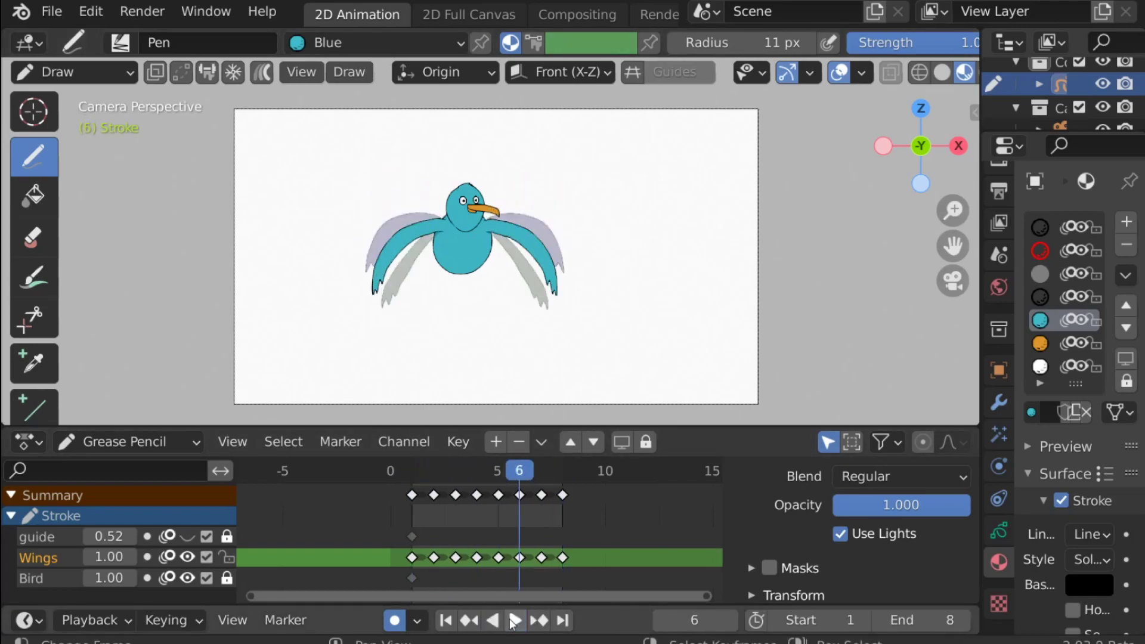
left_click(446, 620)
- Double the end frame to 16 and select all the wing keyframes
left_click(921, 619)
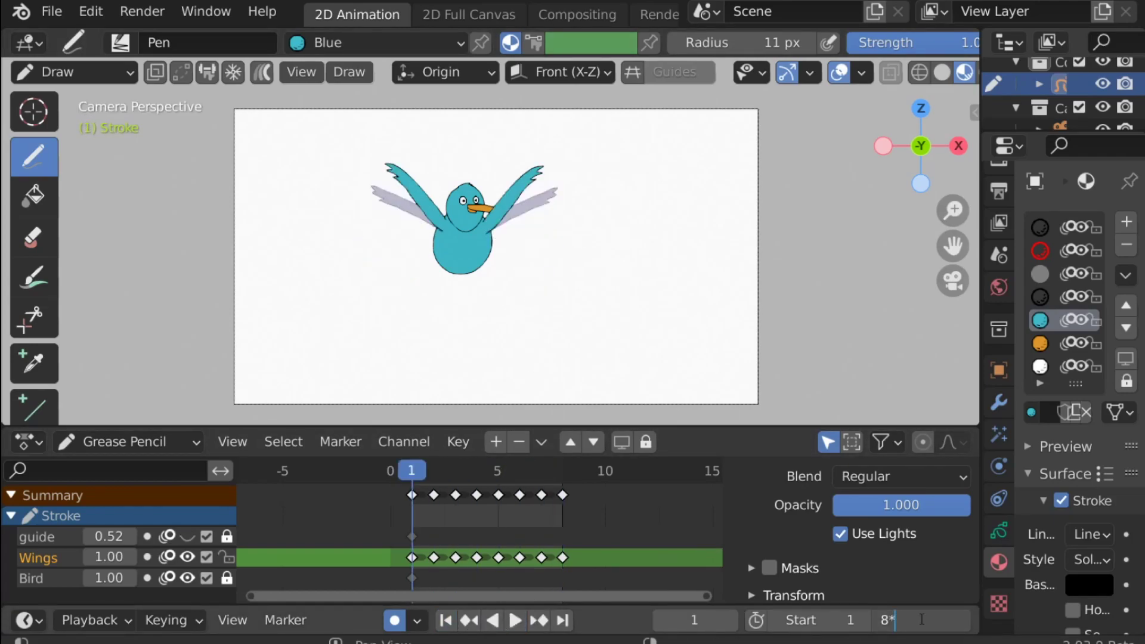
type("*2")
key("Return")
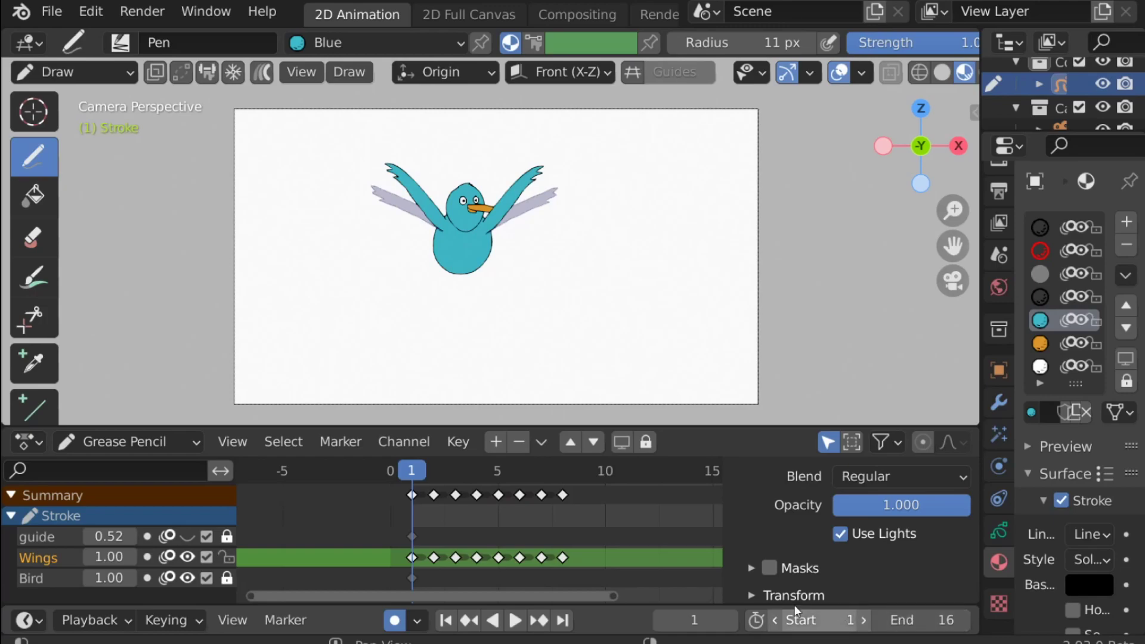
key("Home")
key("a")
key("Home")
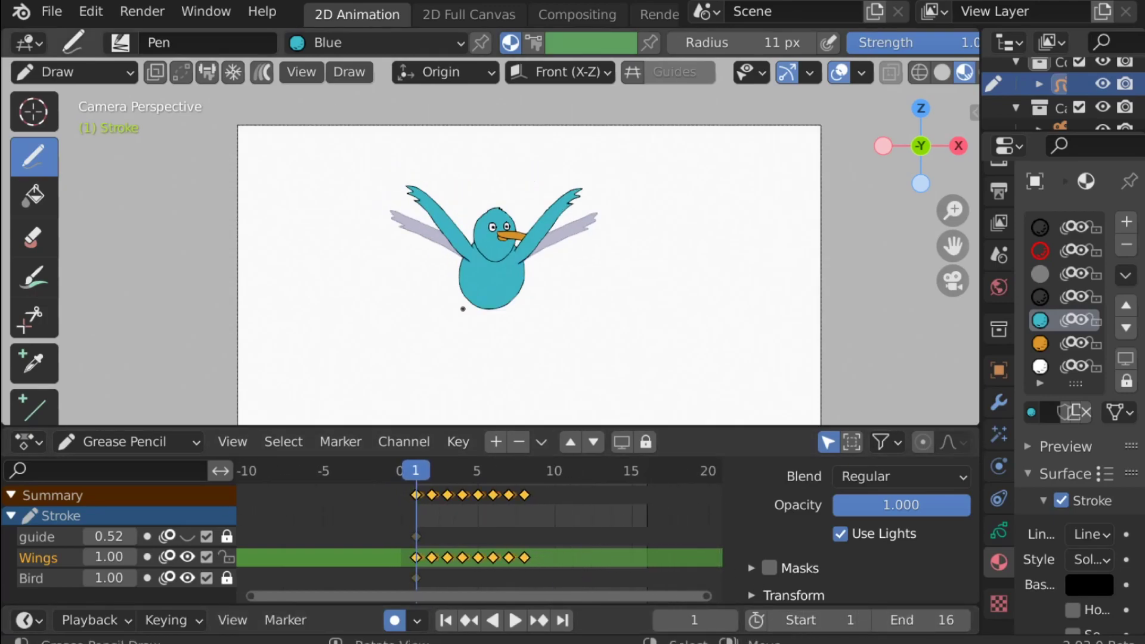
- Extend the animation's end frame to 72
scroll(589, 524, "down", 5)
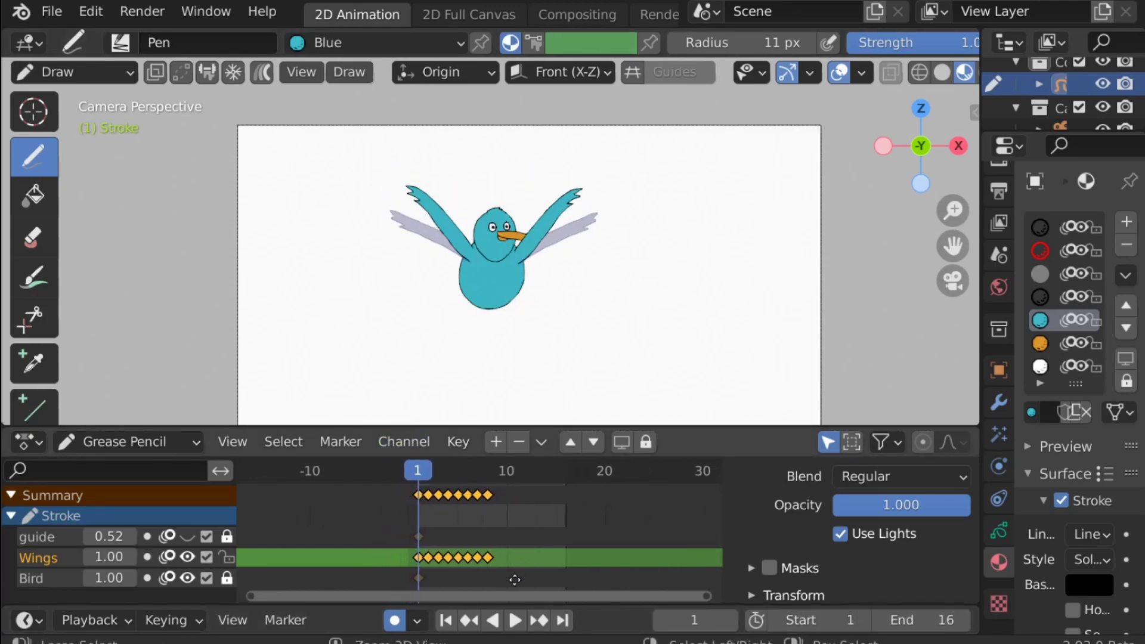
scroll(533, 542, "down", 5)
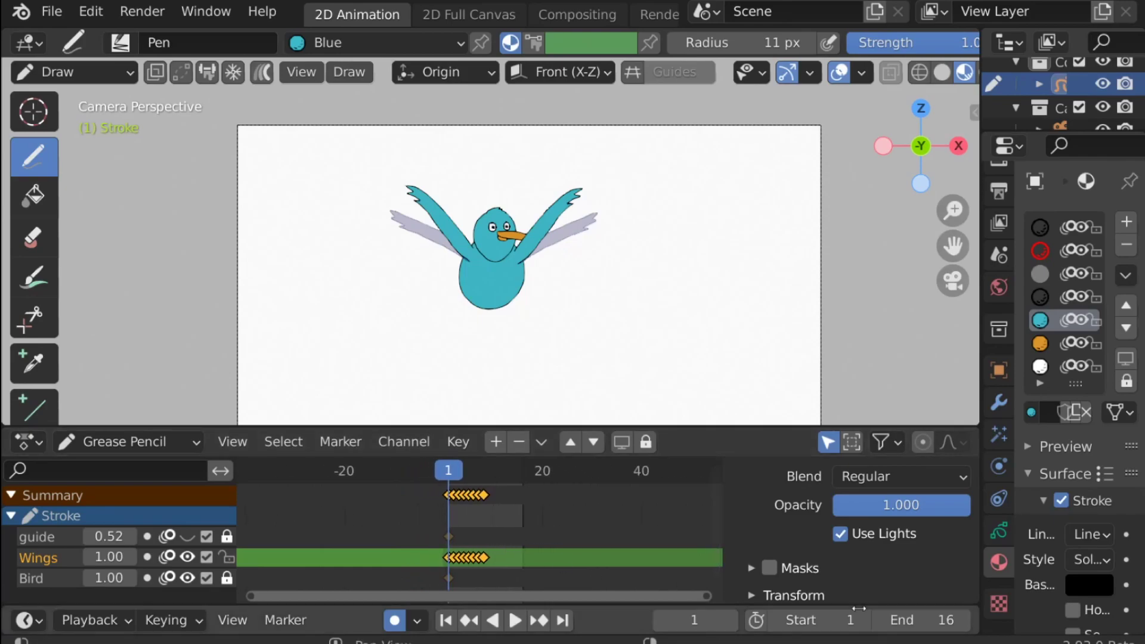
left_click_drag(921, 620, 953, 620)
middle_click_drag(582, 544, 510, 536)
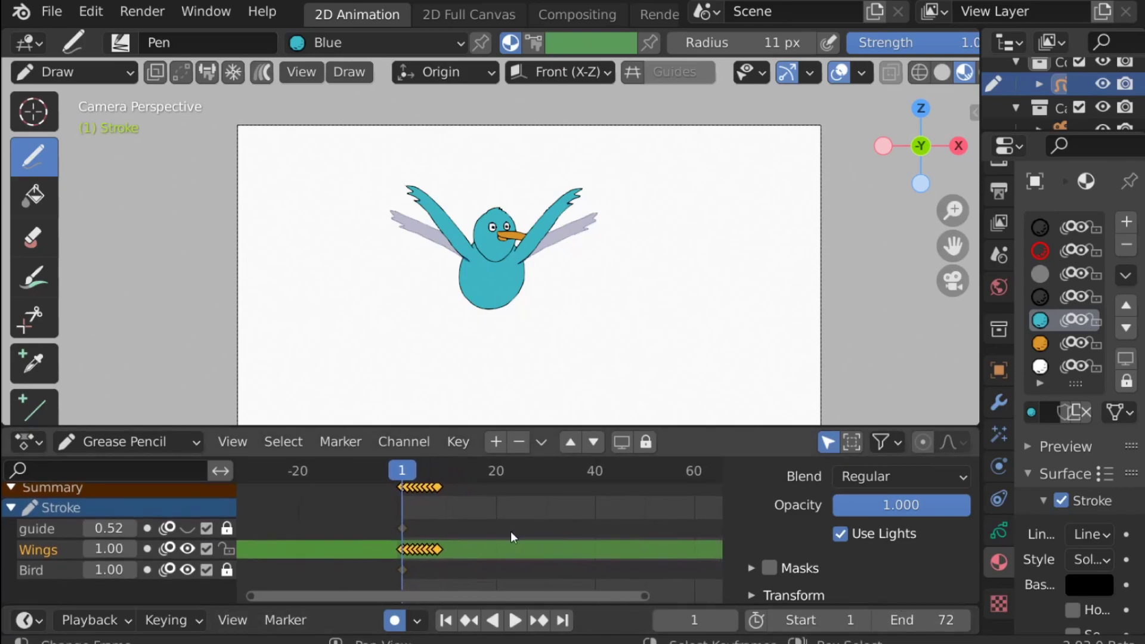
scroll(582, 523, "up", 5)
middle_click_drag(583, 523, 548, 532)
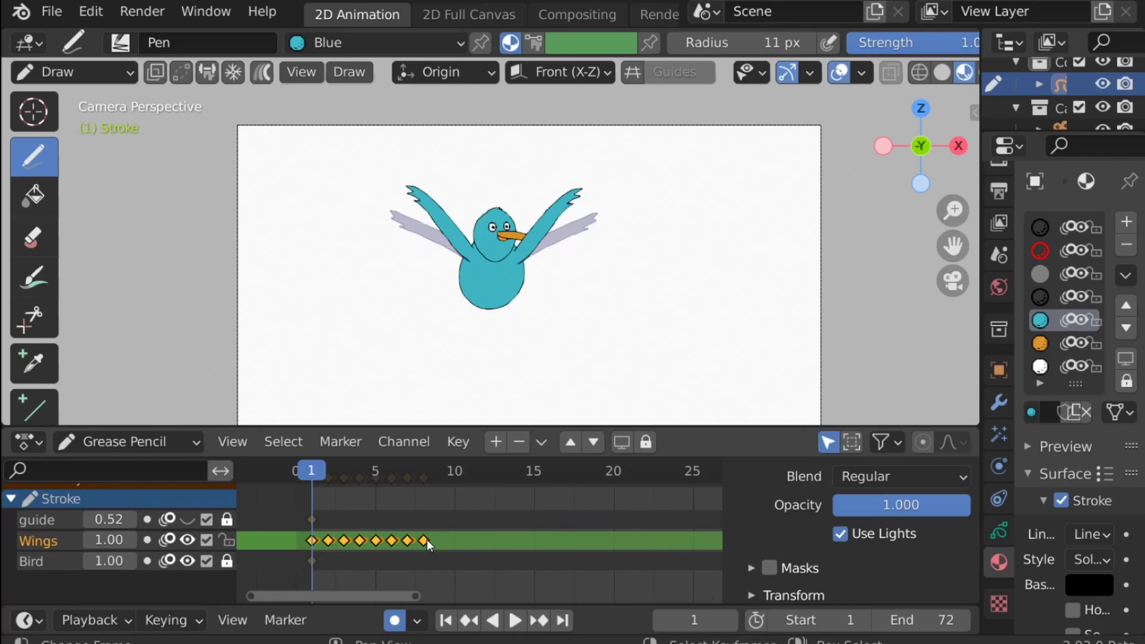
- Duplicate the wing keyframes in sequence so the eight-frame flap cycle repeats through frame 48, and set the end frame to 48
left_click(427, 539)
key("Right")
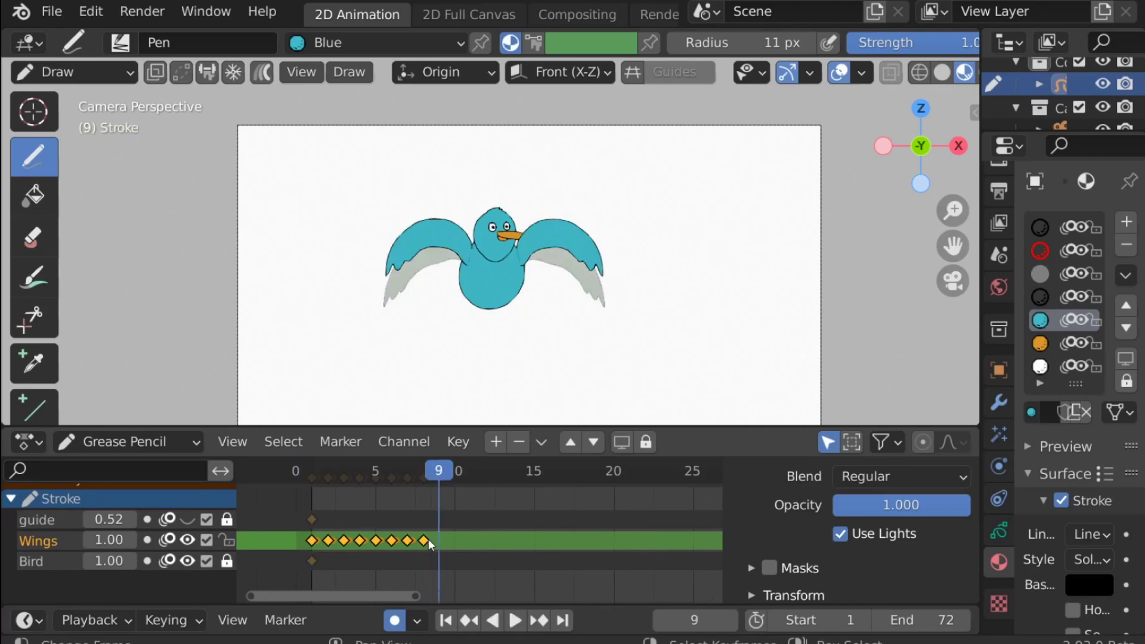
left_click(319, 541)
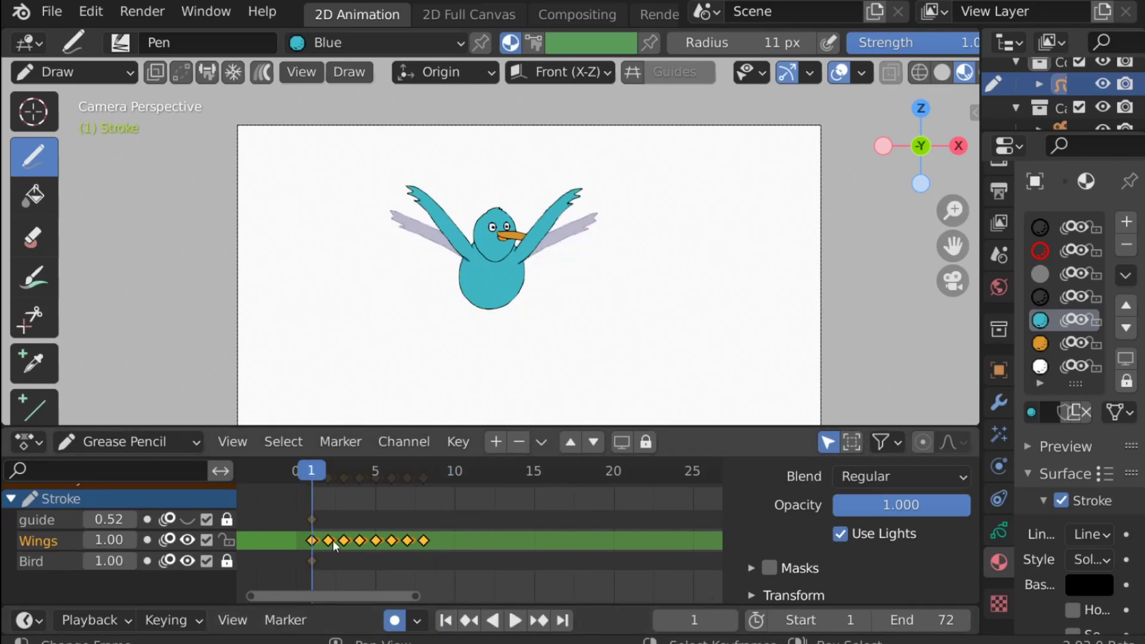
left_click_drag(339, 544, 460, 548)
scroll(467, 549, "down", 4)
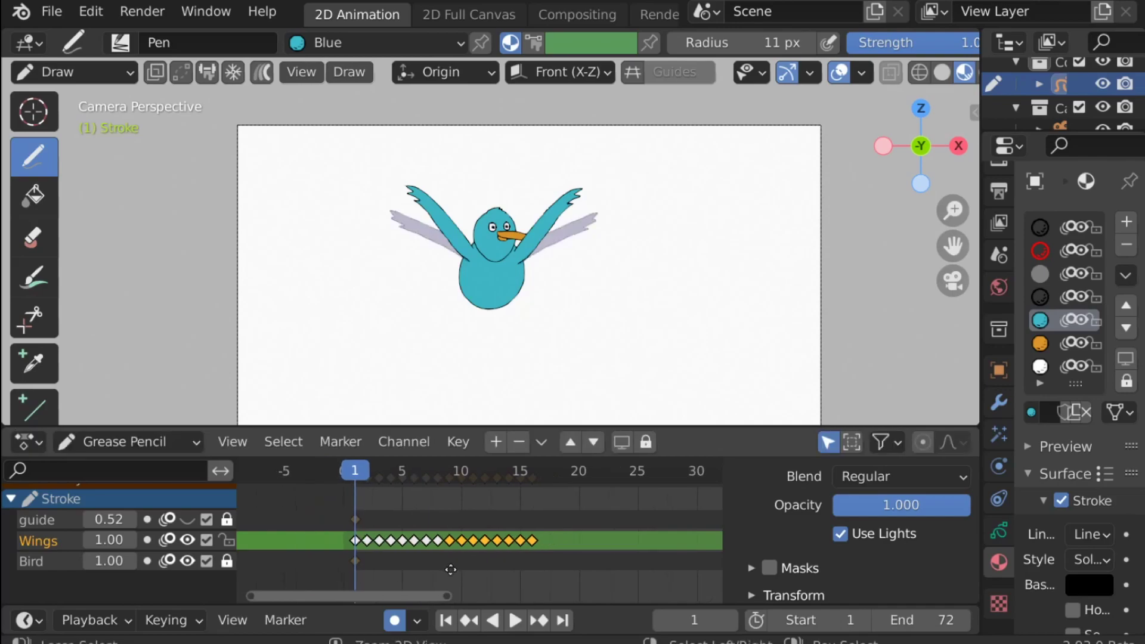
scroll(453, 554, "down", 2, "ctrl")
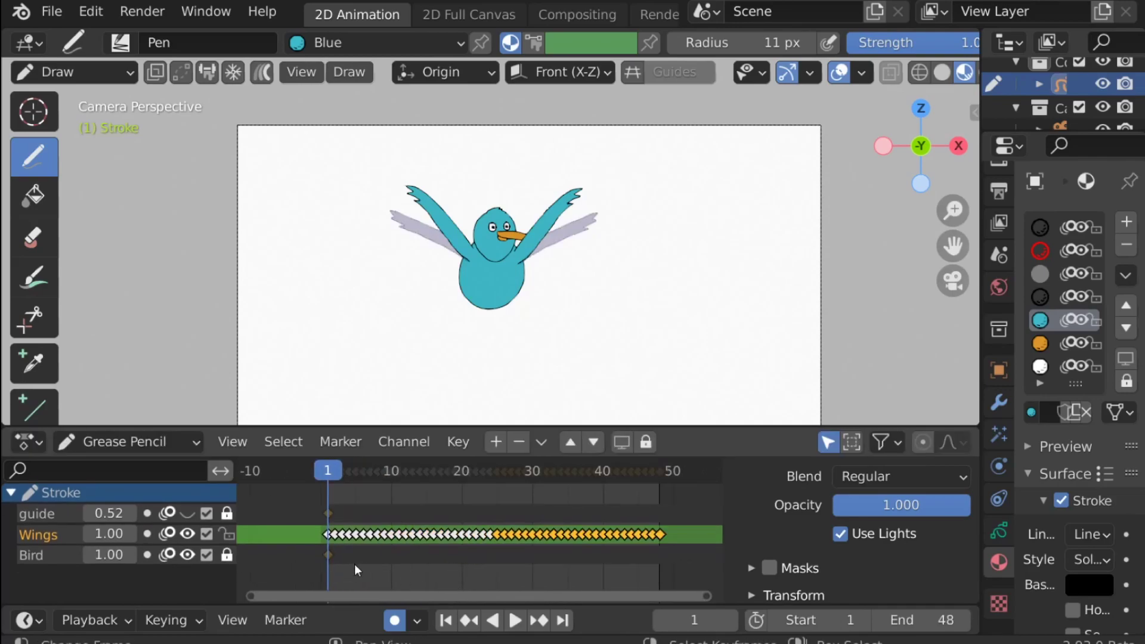
- Return to frame 1, put the bird in Object Mode, and show the Action Editor in place of the Grease Pencil keyframes
left_click_drag(354, 564, 462, 566)
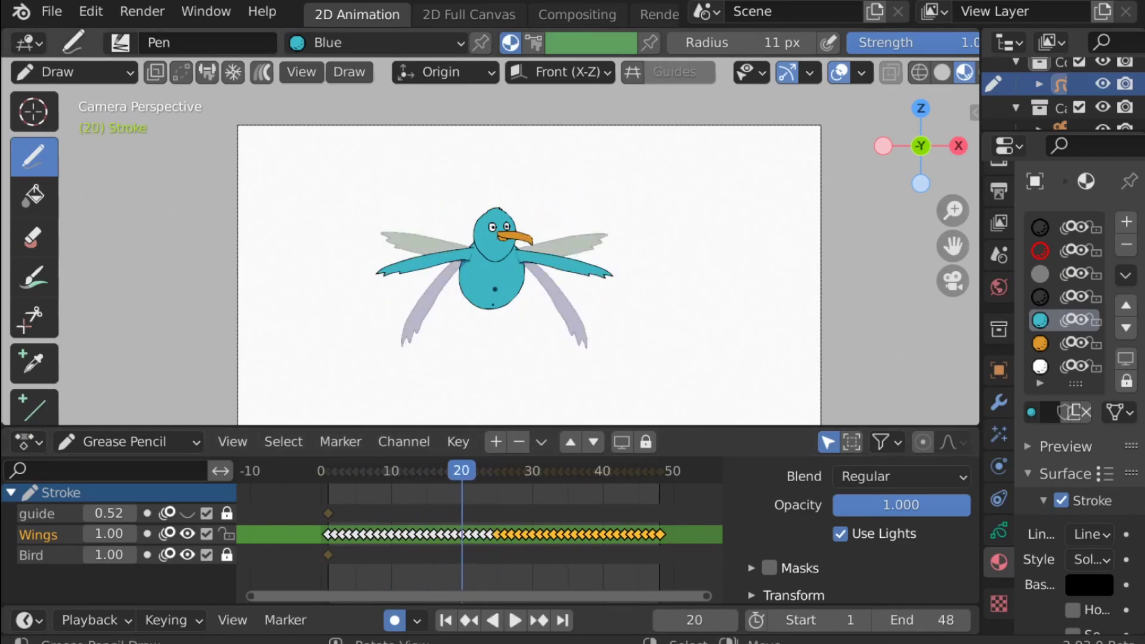
key("shift+Left")
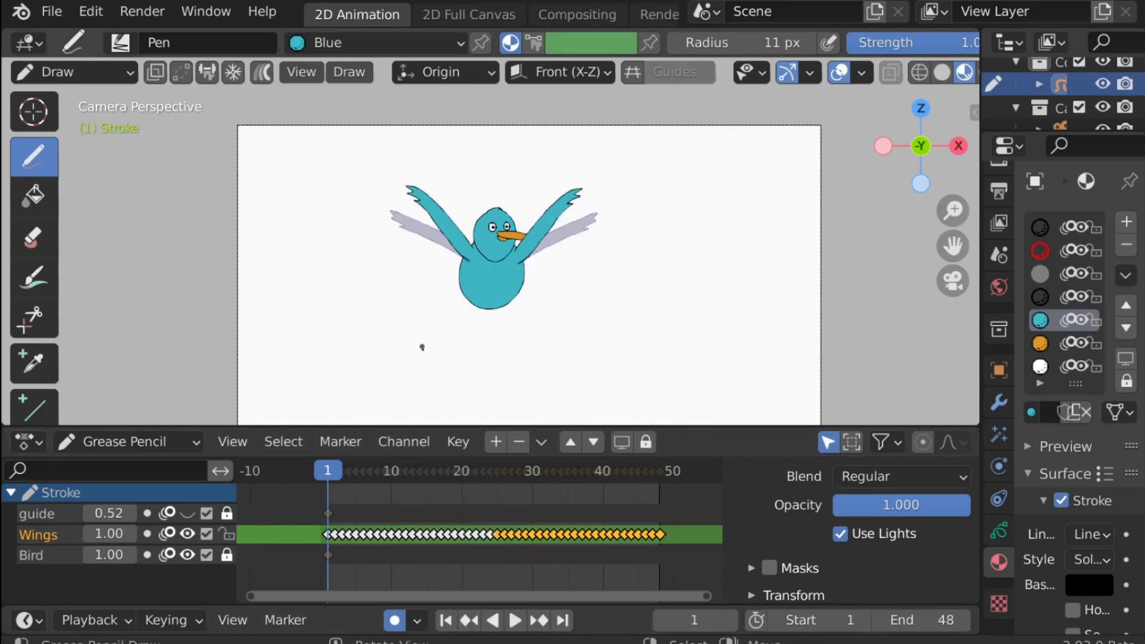
left_click(63, 75)
left_click(70, 97)
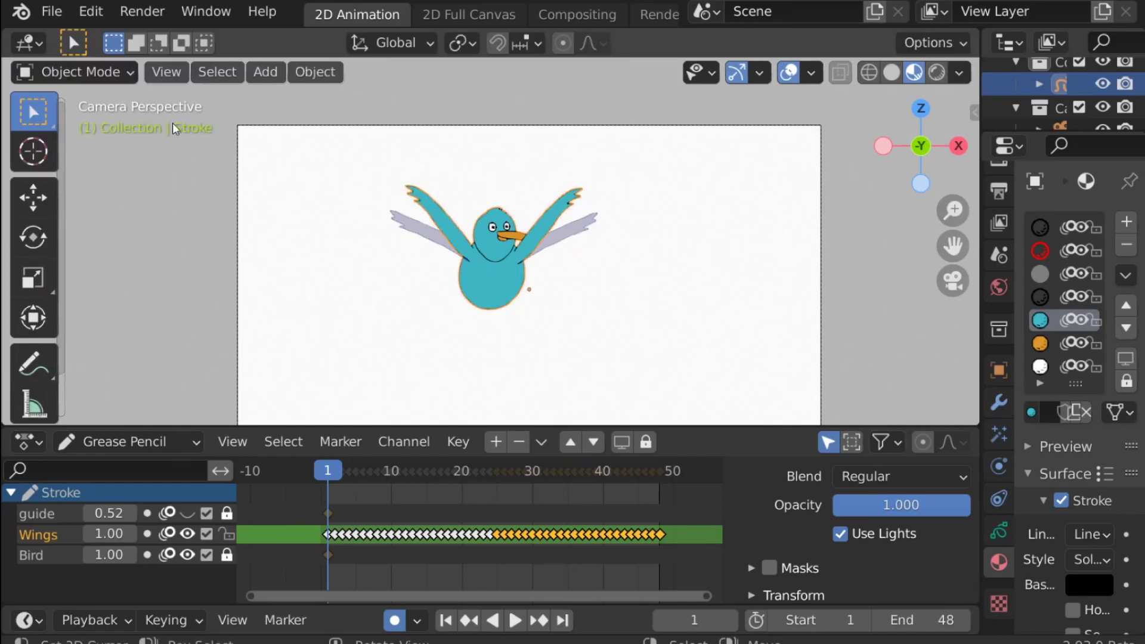
left_click(128, 444)
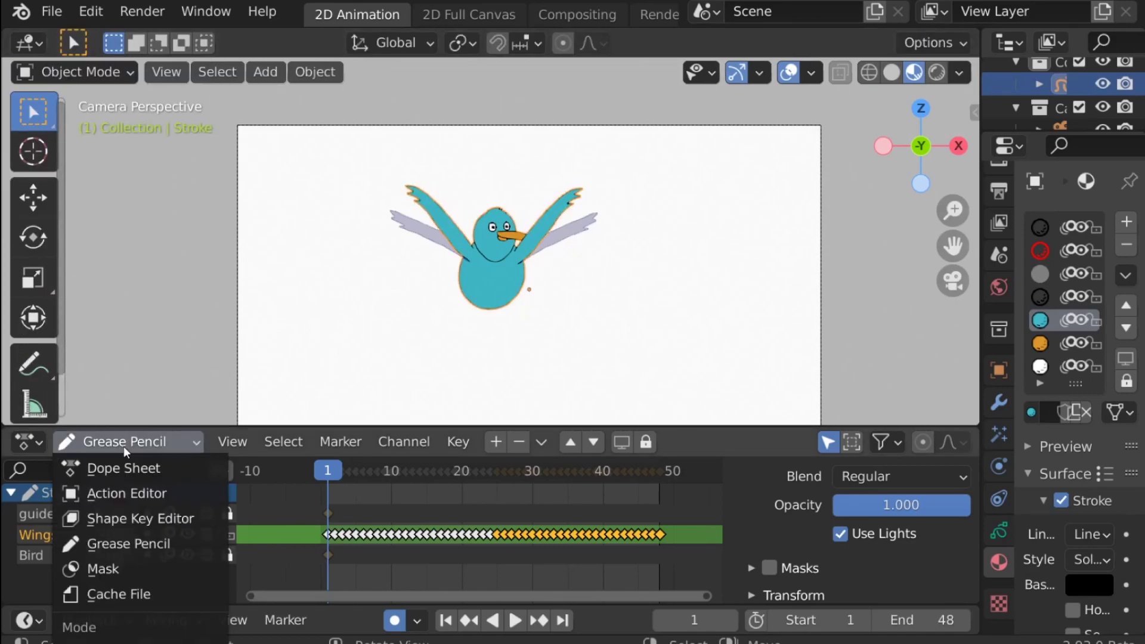
left_click(128, 493)
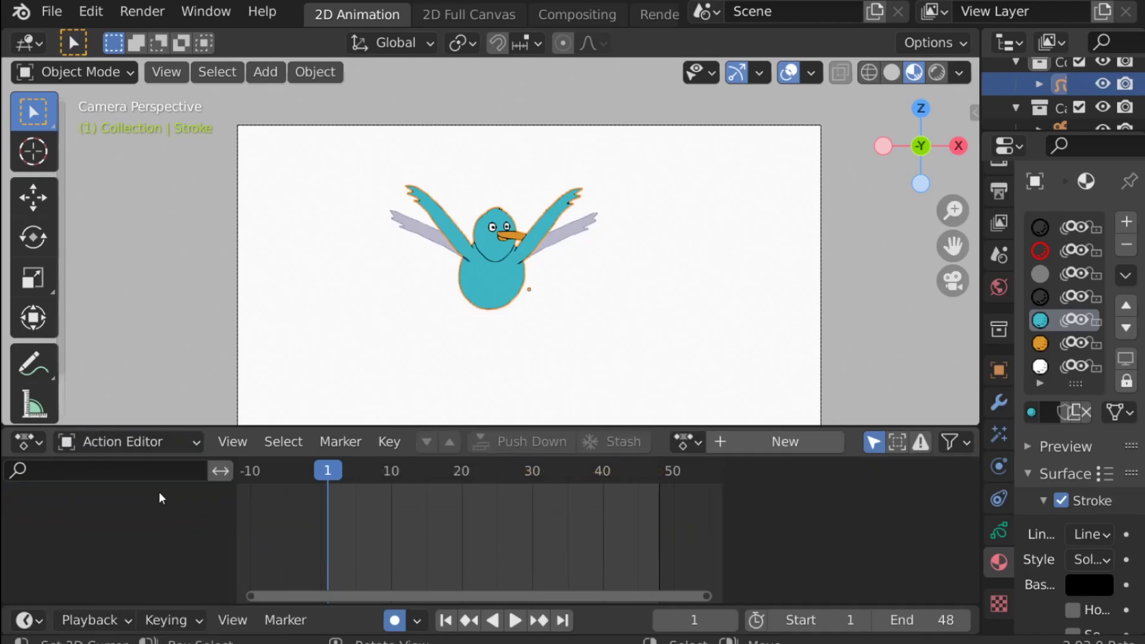
- Record a transform keyframe for the bird object in its current place on frame 1
key("g")
left_click(560, 299)
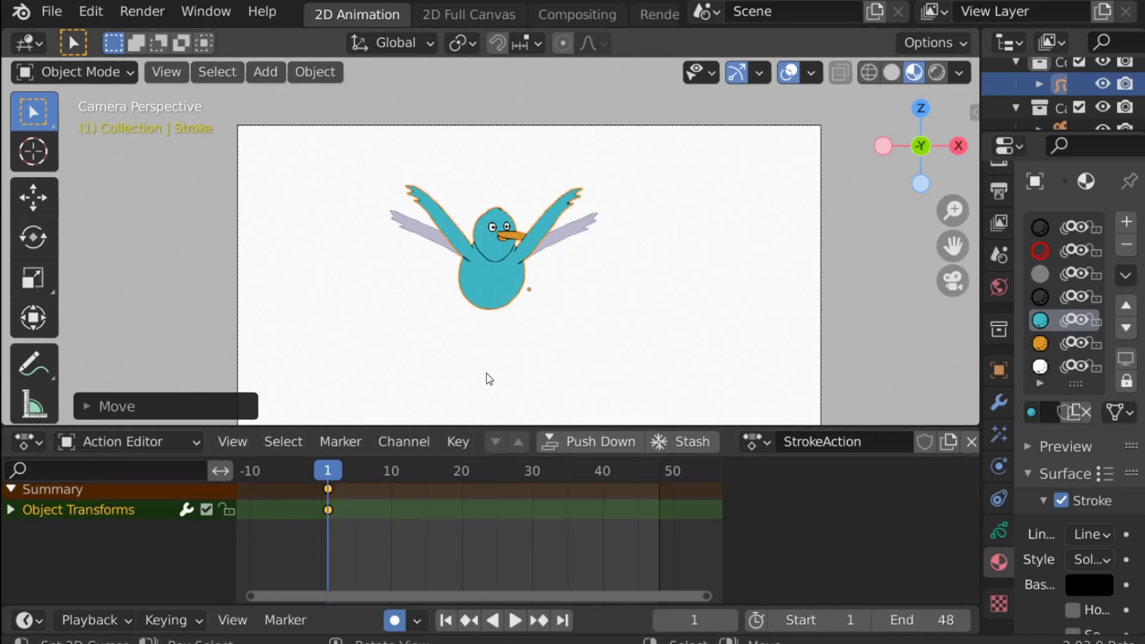
- On frame 5, move the bird object slightly upward along the Z axis so a transform keyframe is recorded there
key("Right")
key("Right")
key("Right")
key("Right")
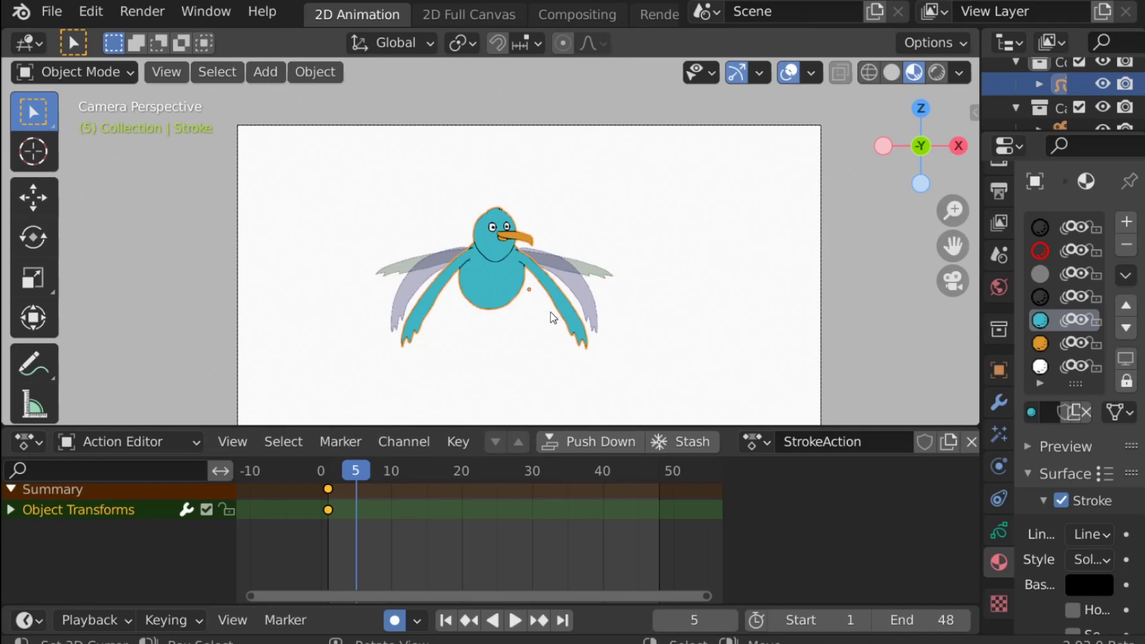
key("g")
key("z")
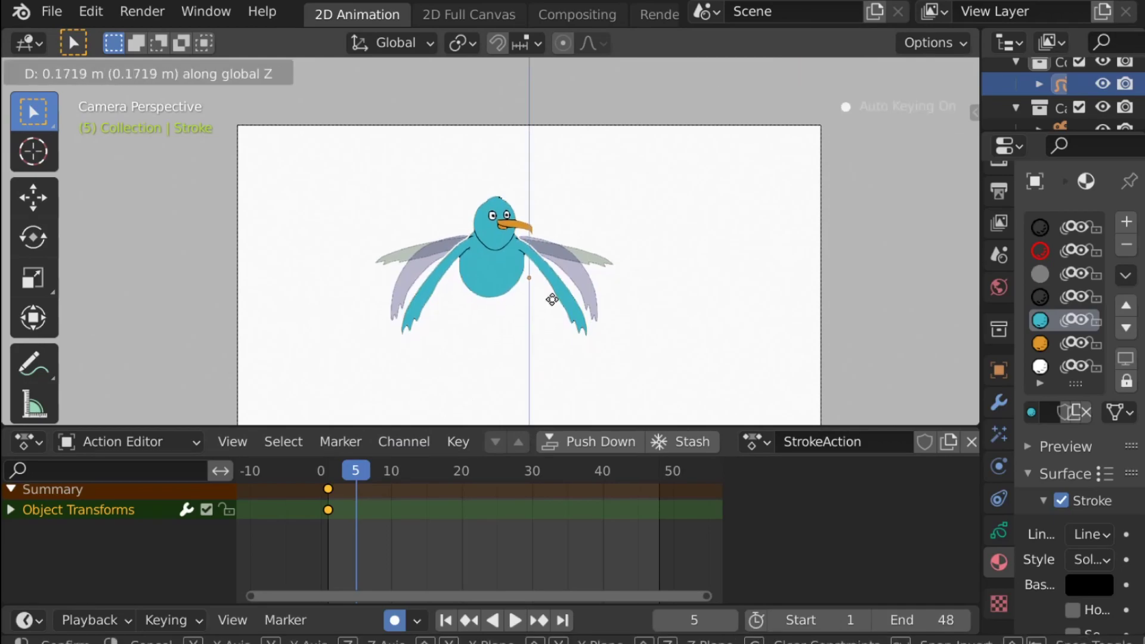
left_click(551, 299)
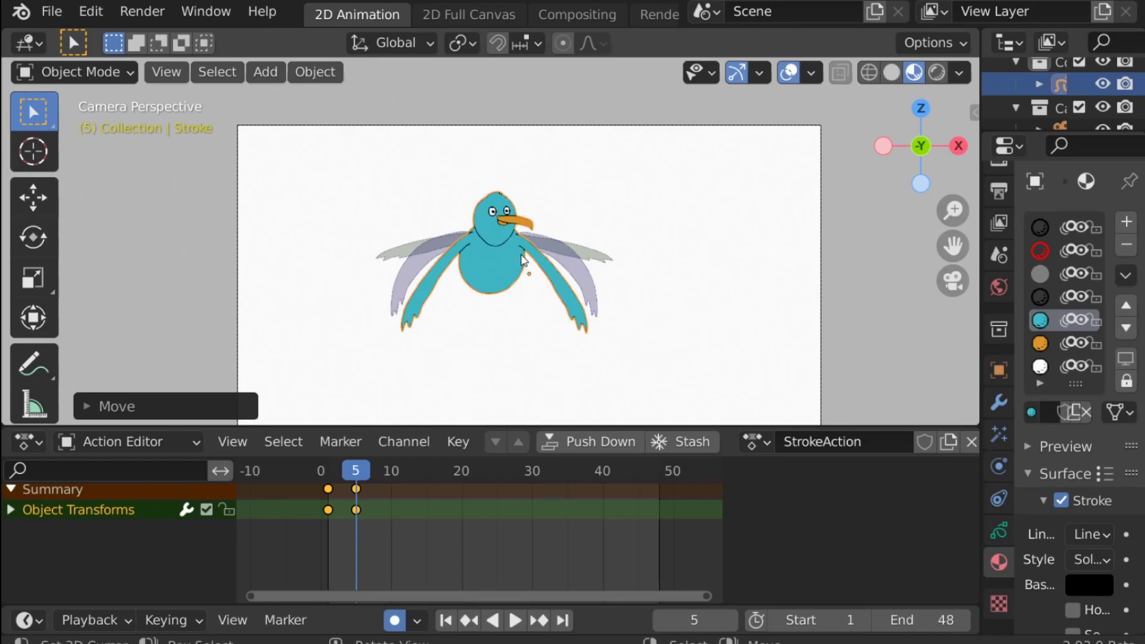
- Duplicate the bird's two transform keyframes so that the copies fall on frames 9 and 13
left_click(384, 513)
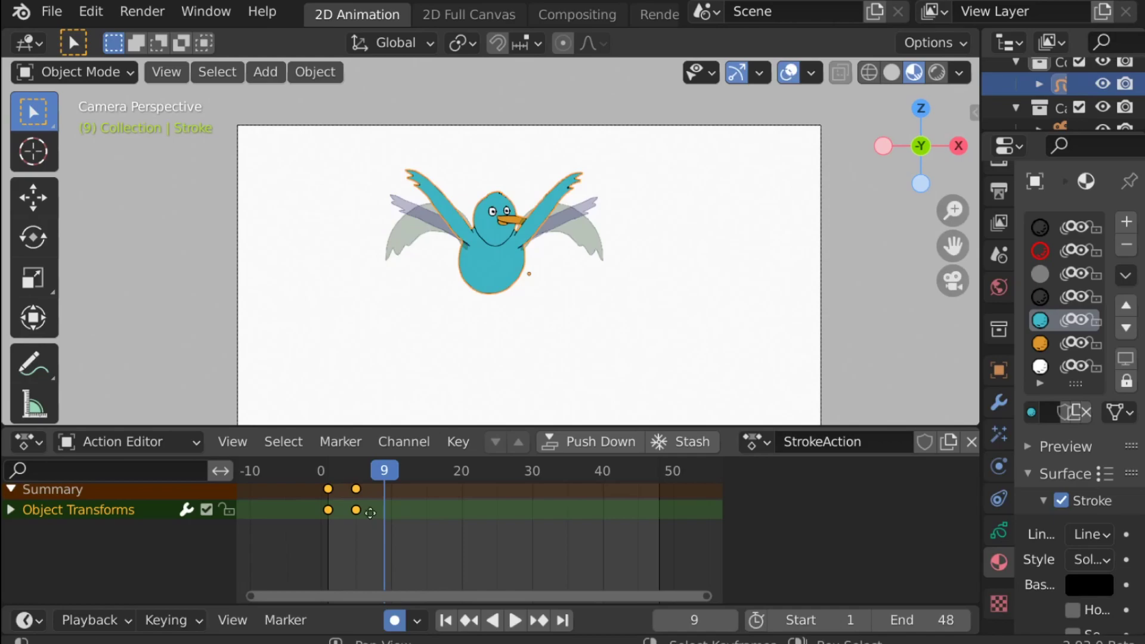
key("shift+d")
left_click(425, 515)
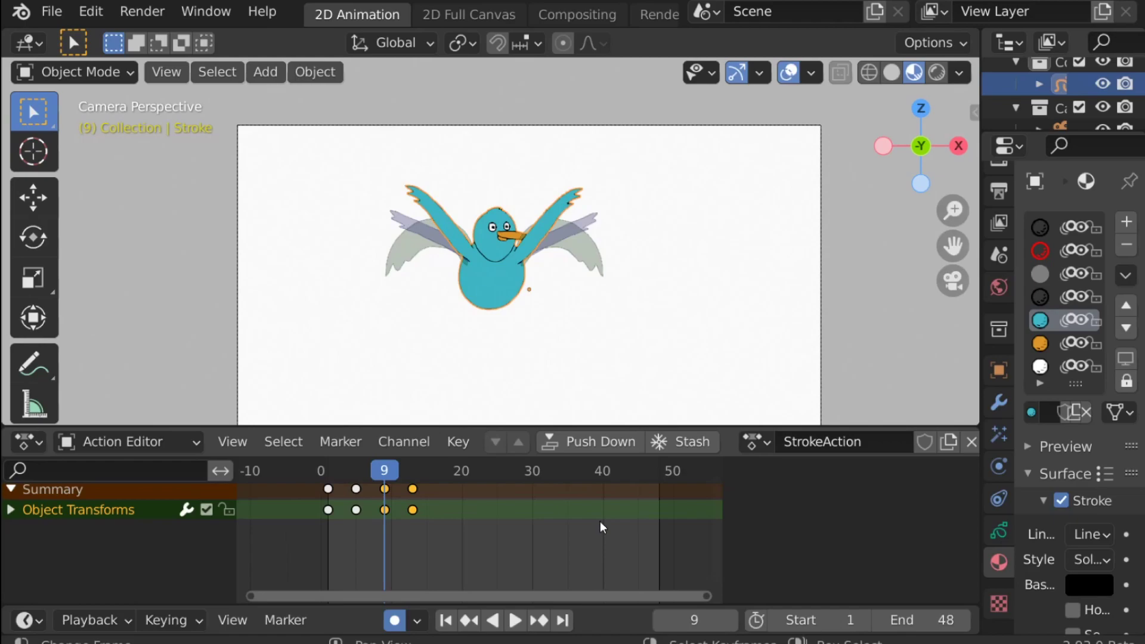
- Repeat the bird's up-and-down keyframe pair at 8-frame offsets until the movement fills the timeline to frame 48
key("shift+d")
key("8")
key("Return")
key("shift+d")
key("8")
key("Return")
key("shift+d")
key("8")
key("Return")
key("shift+d")
key("8")
key("Return")
- Hide the viewport overlays and play the animation to check the bird's bobbing against its wing flaps
key("shift+alt+z")
key("space")
scroll(525, 274, "down", 2)
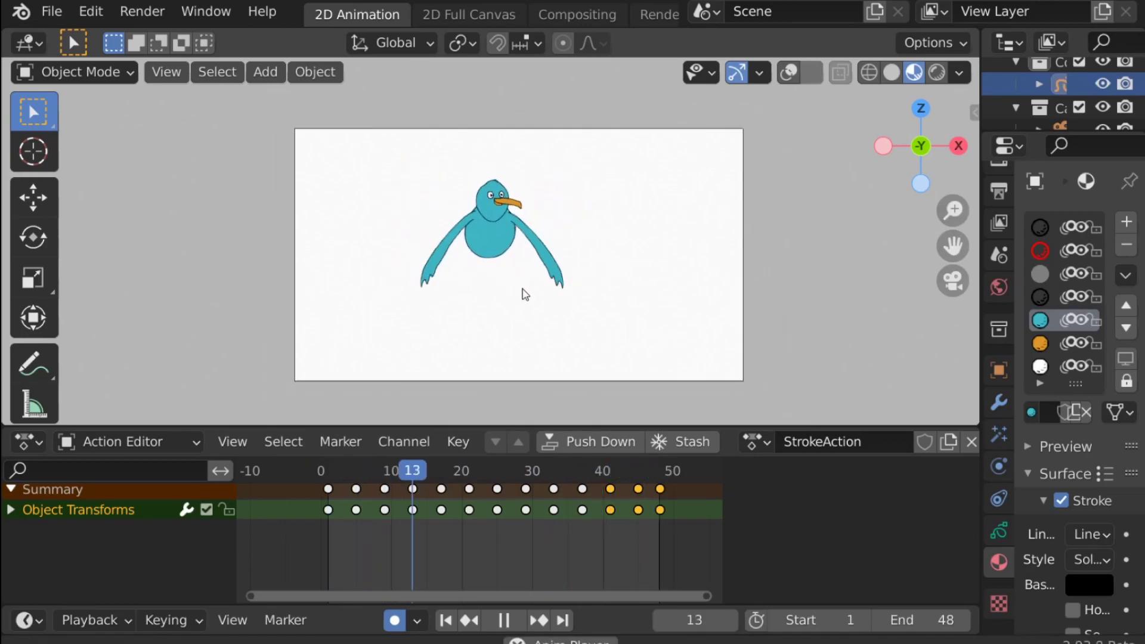